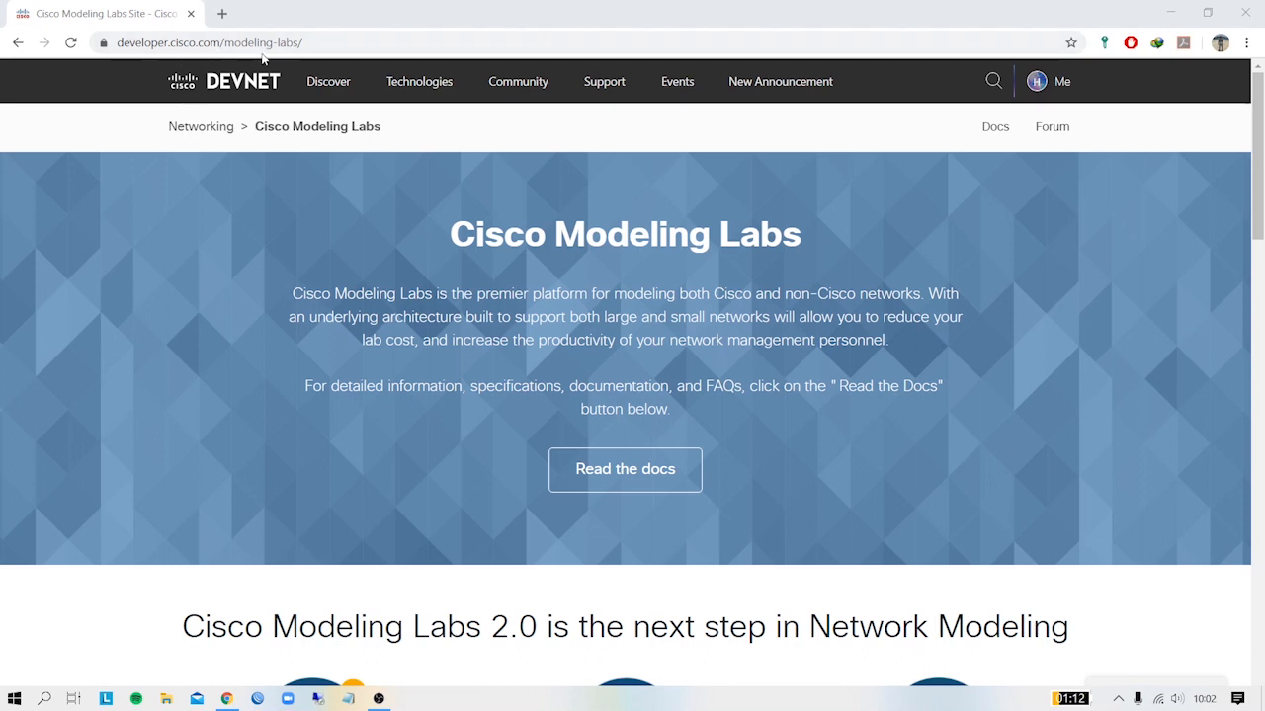
- Highlight the Enterprise and Personal edition headings under Product Family, then open the Personal version offer
scroll(633, 257, "down", 8)
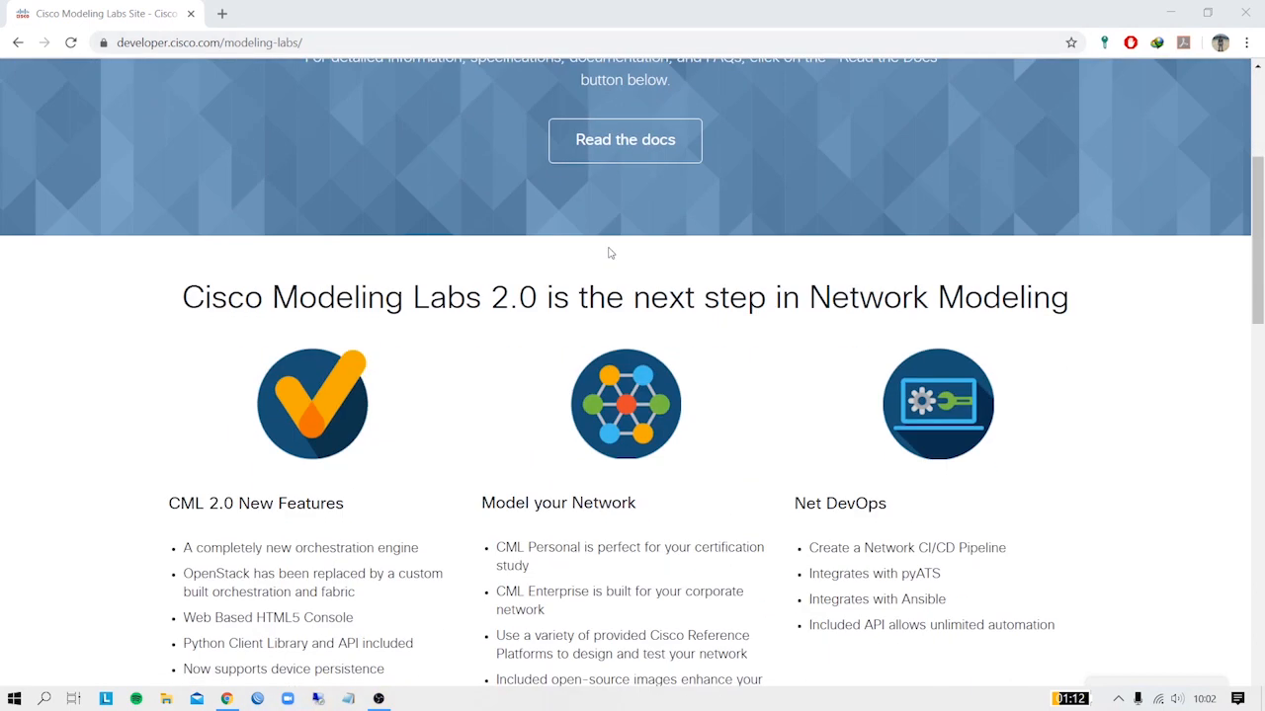
scroll(506, 263, "down", 5)
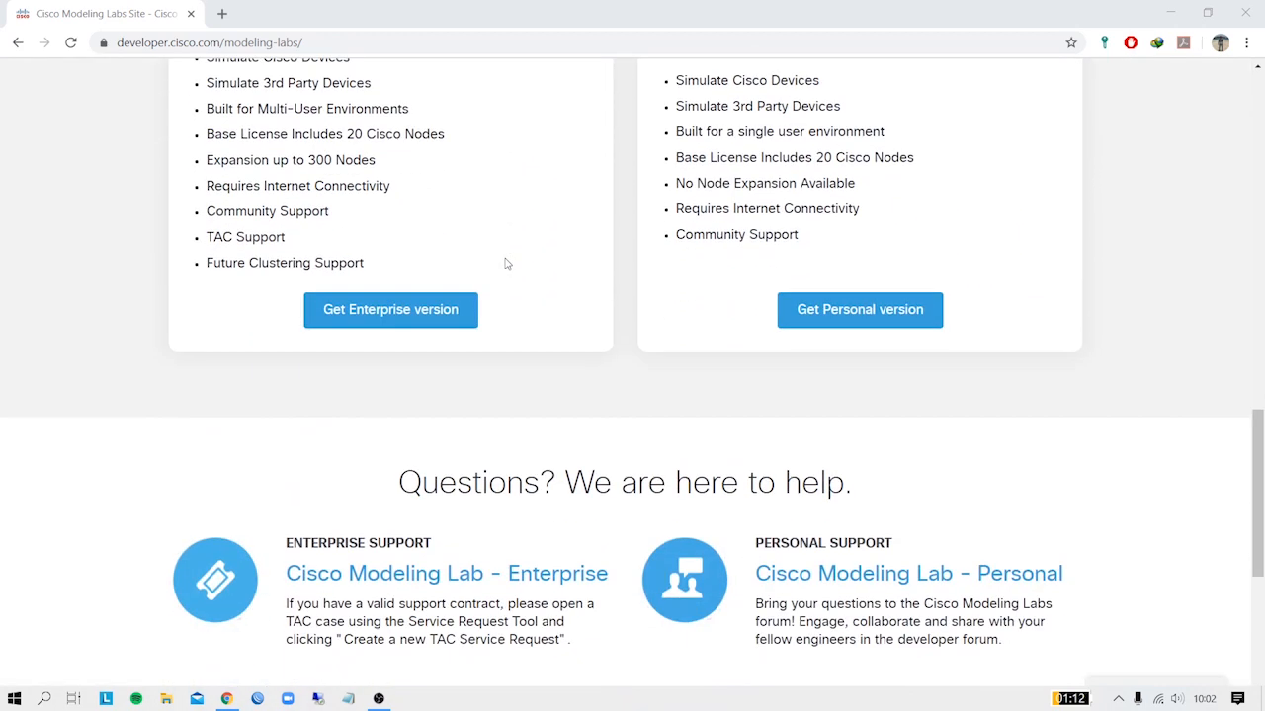
scroll(506, 263, "up", 3)
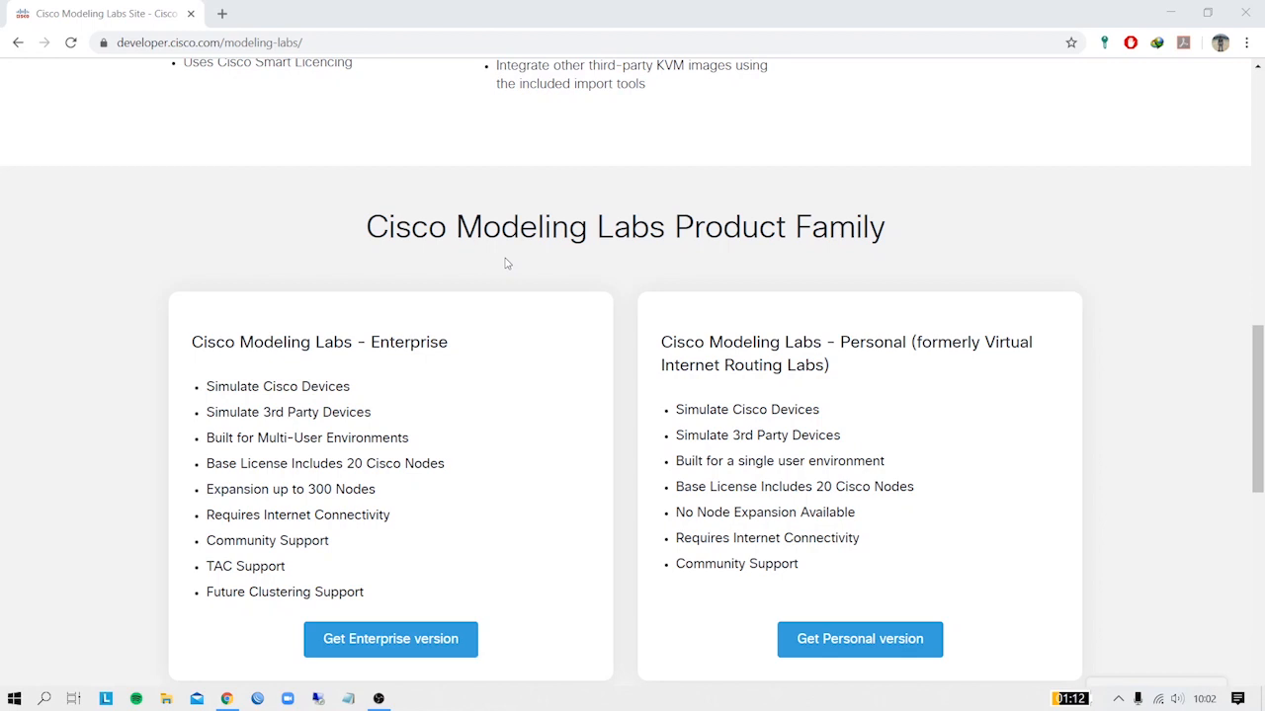
left_click_drag(370, 342, 457, 345)
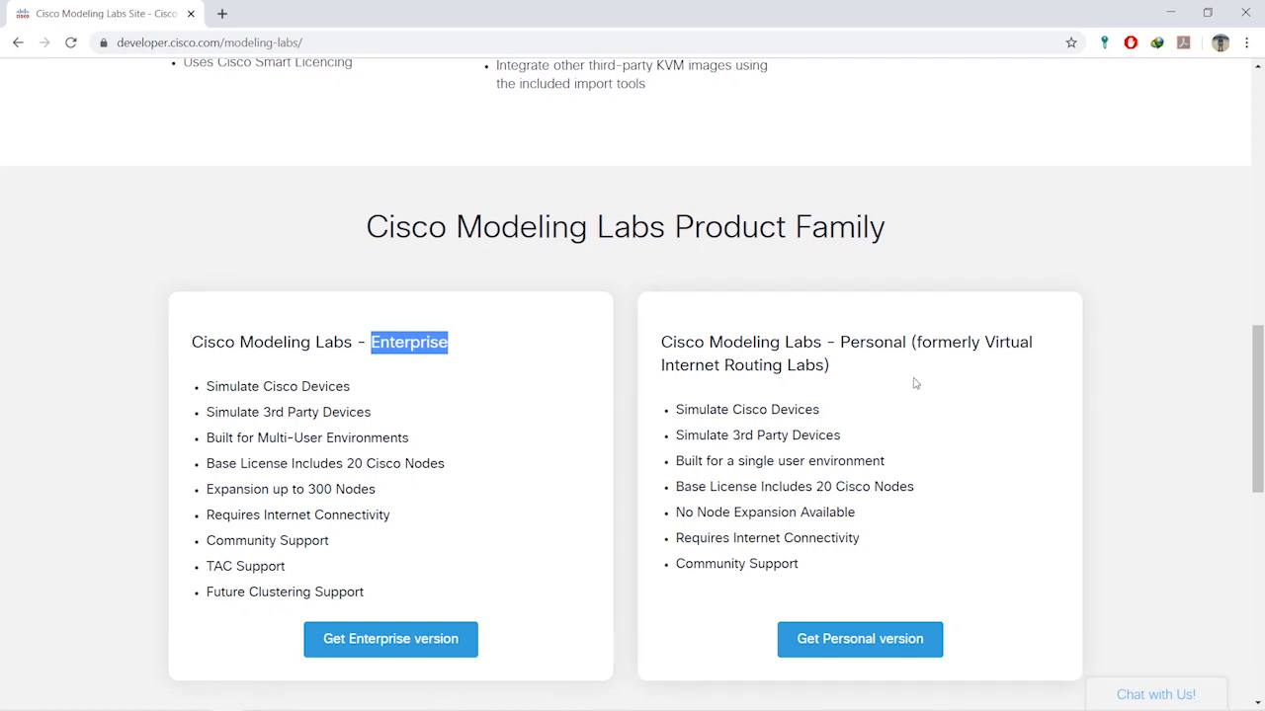
left_click_drag(840, 342, 906, 343)
left_click(1020, 392)
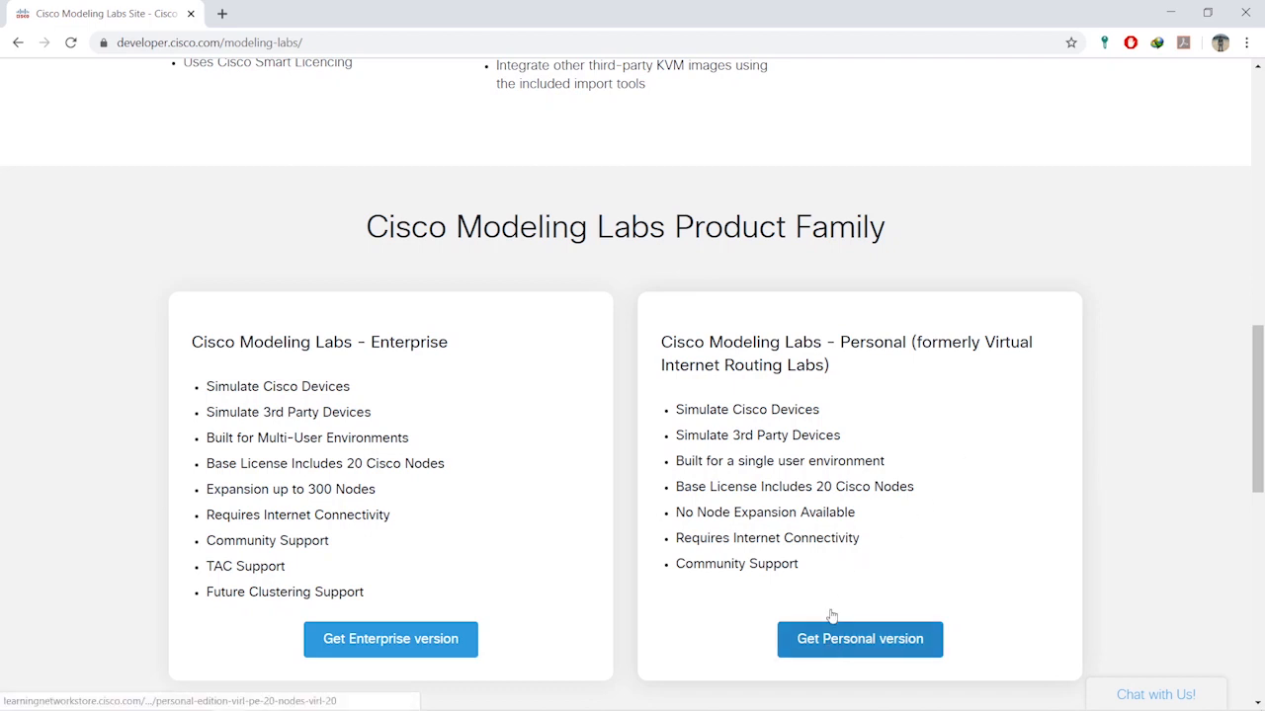
left_click(857, 639)
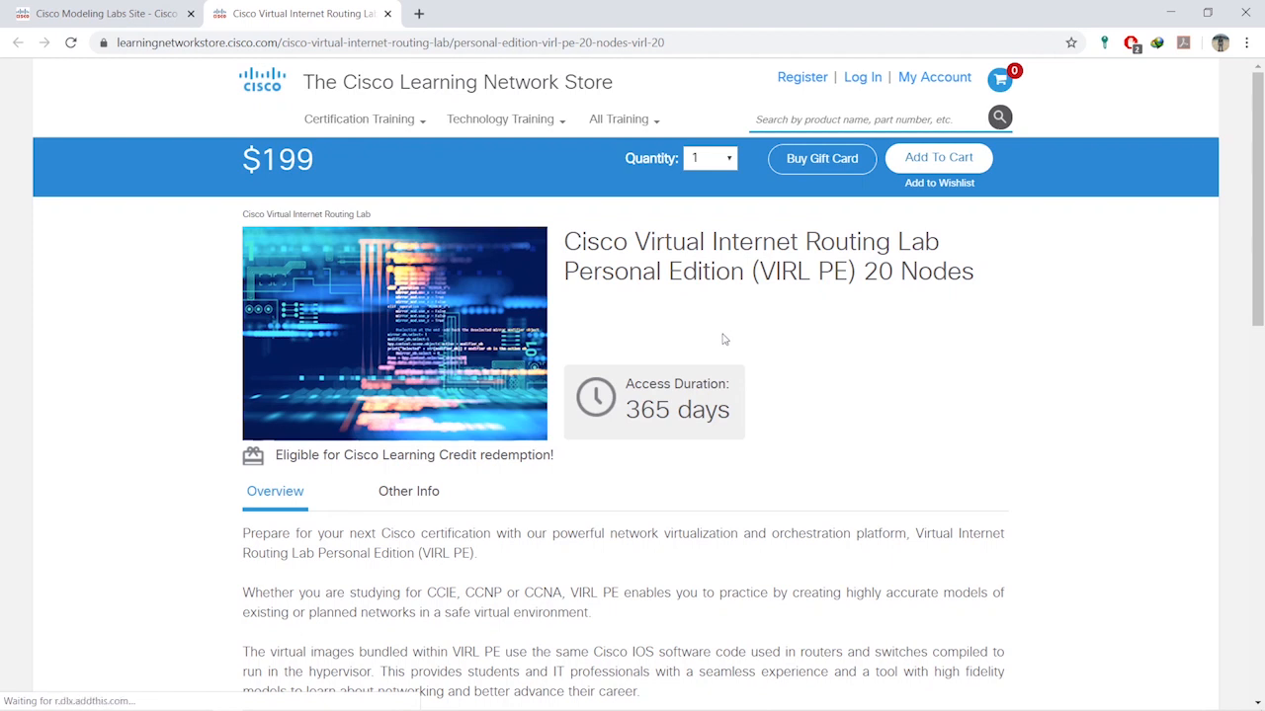
- Review the $199 VIRL Personal Edition store page and return to the Cisco Modeling Labs tab
scroll(722, 339, "down", 3)
scroll(723, 339, "up", 3)
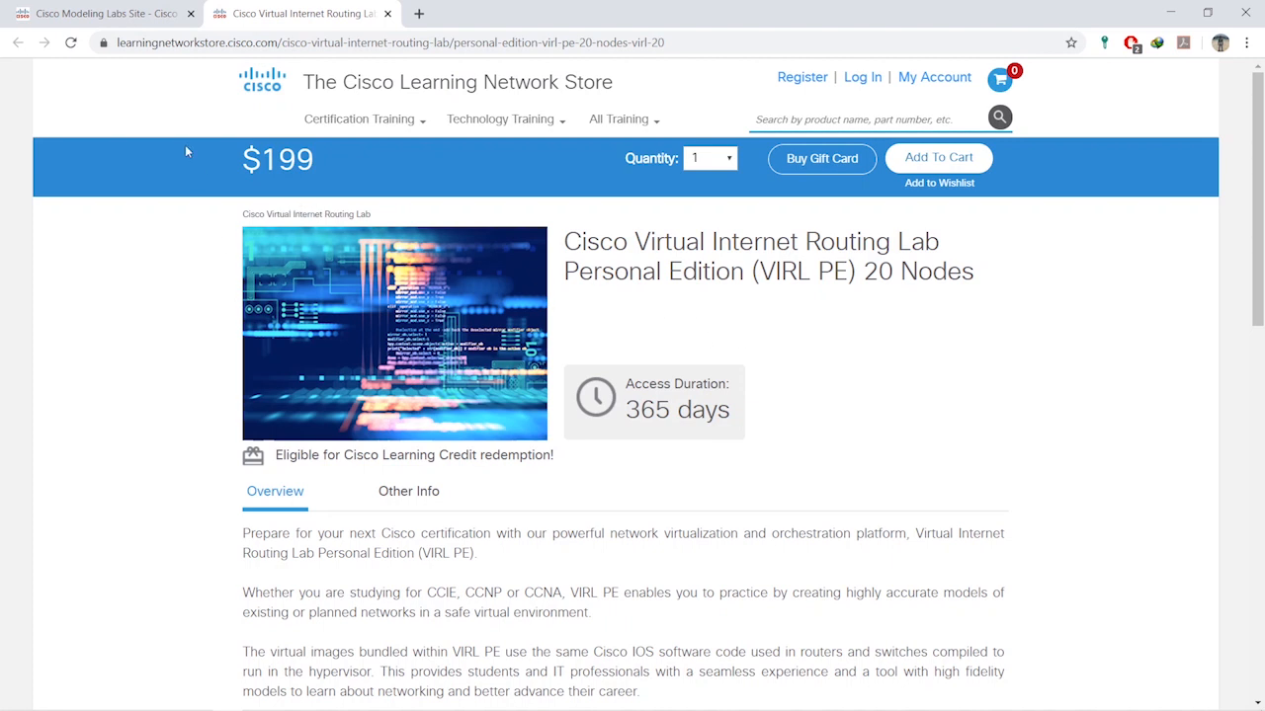
left_click(126, 14)
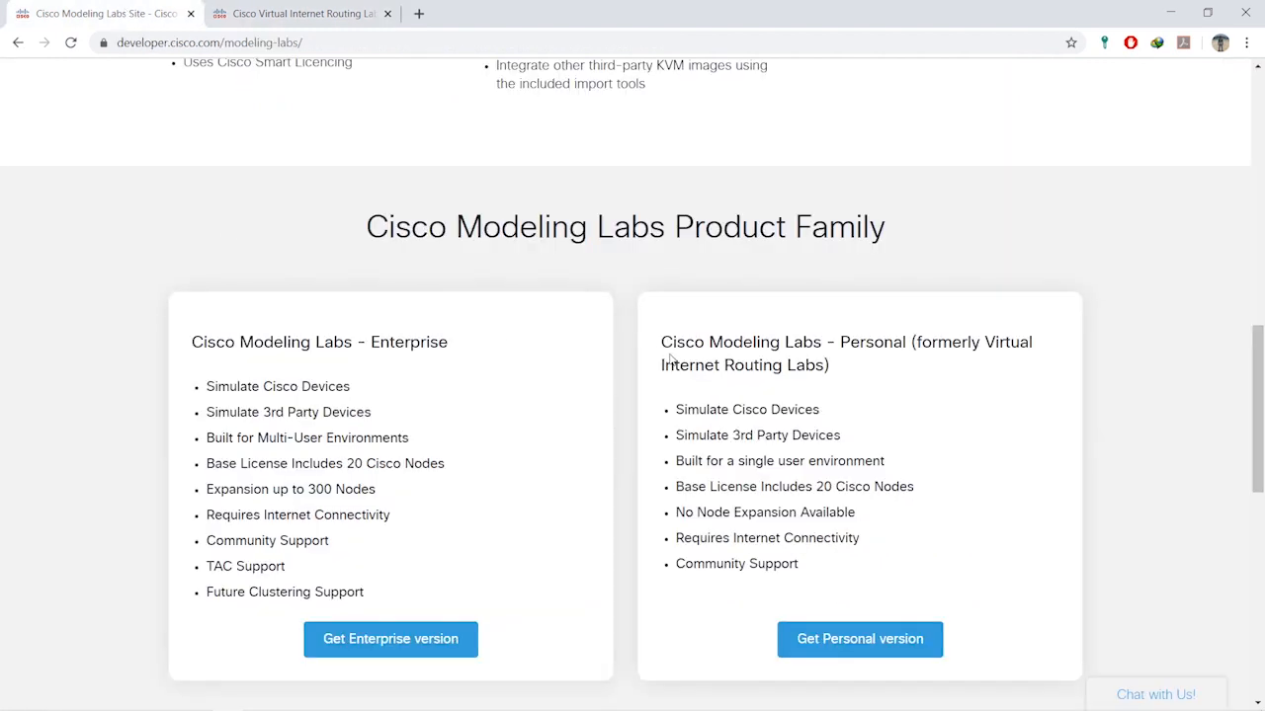
scroll(672, 357, "up", 4)
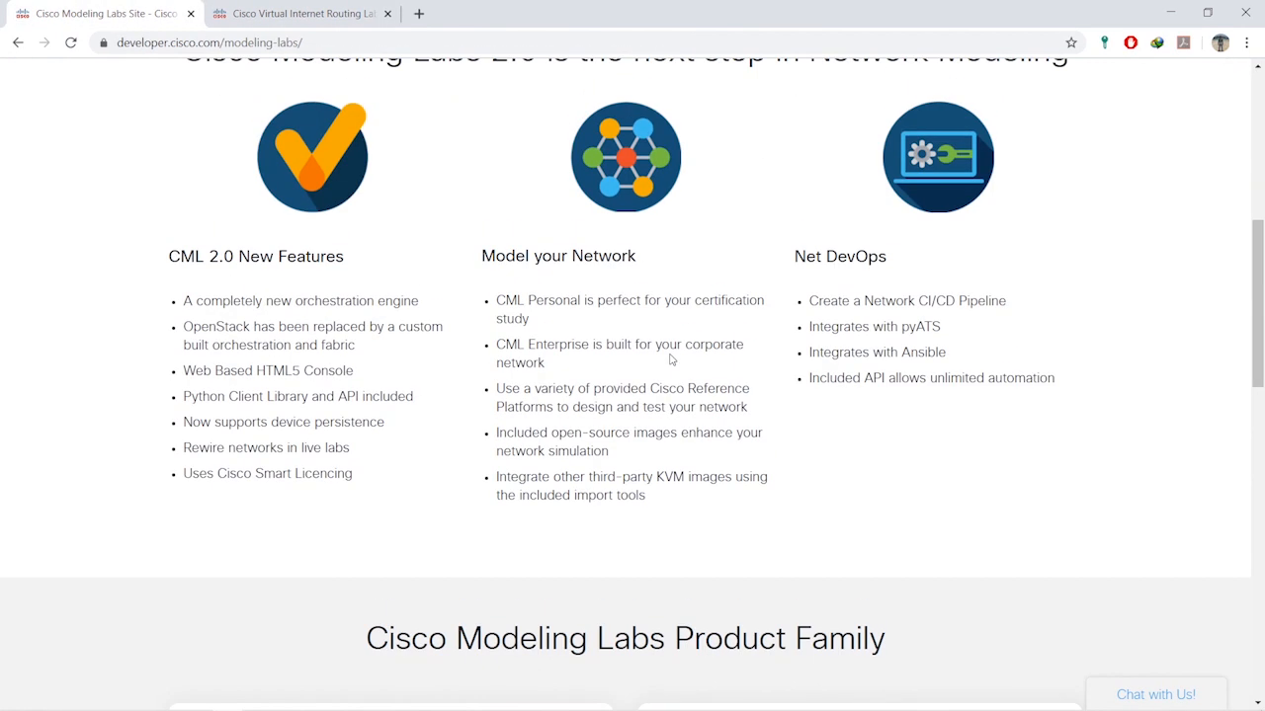
scroll(669, 359, "up", 6)
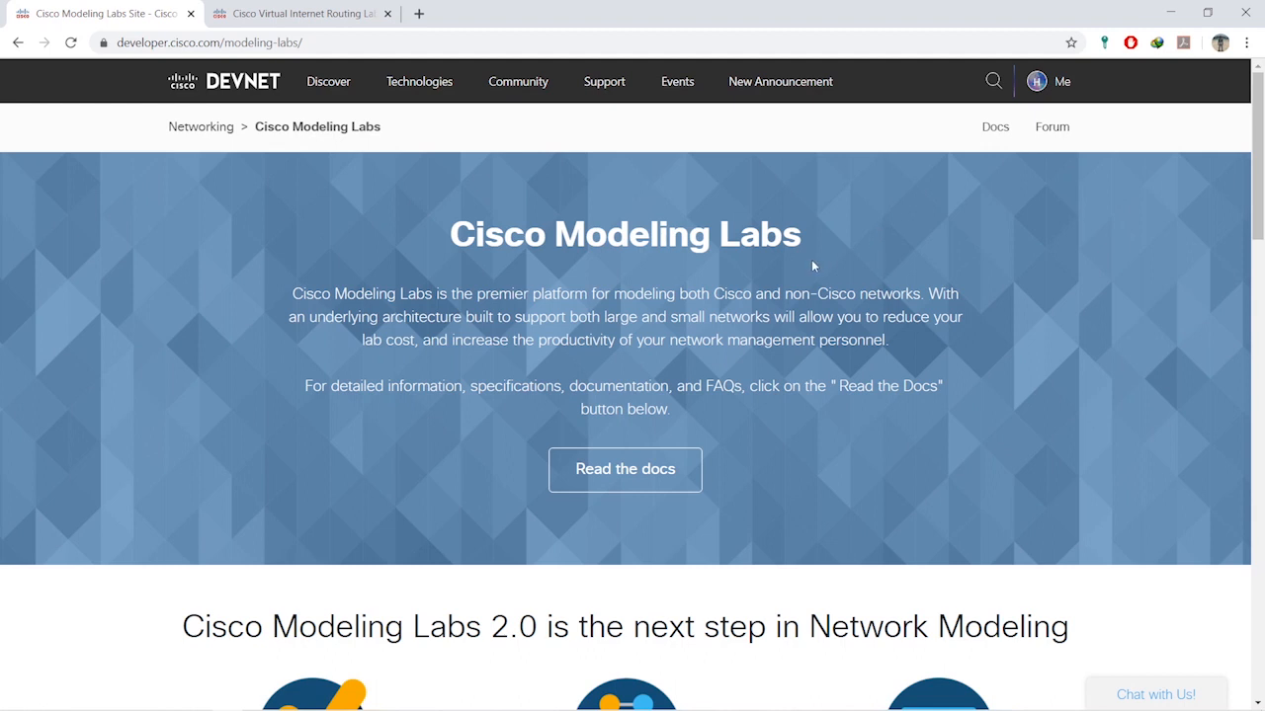
- Open the DevNet home page in a background tab from the DEVNET logo
scroll(811, 258, "down", 3)
scroll(811, 259, "up", 3)
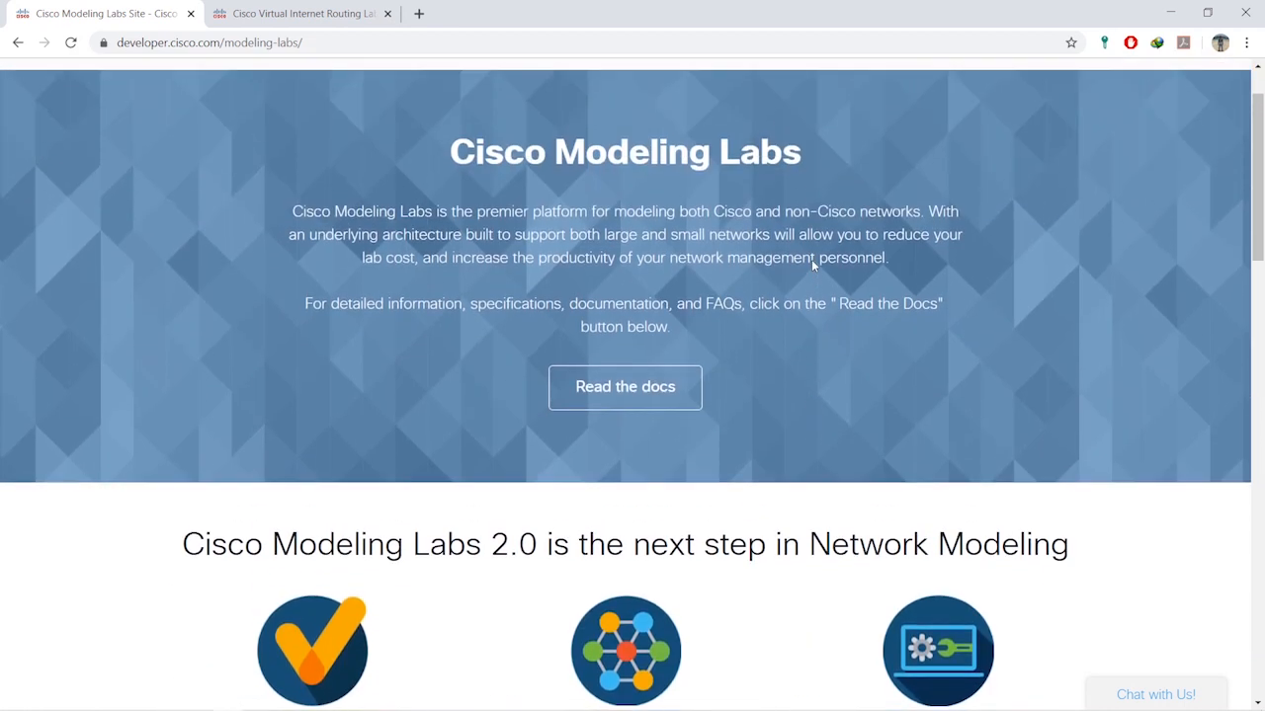
middle_click(235, 85)
- Switch to the DevNet home tab and go to the Sandbox page
left_click(478, 19)
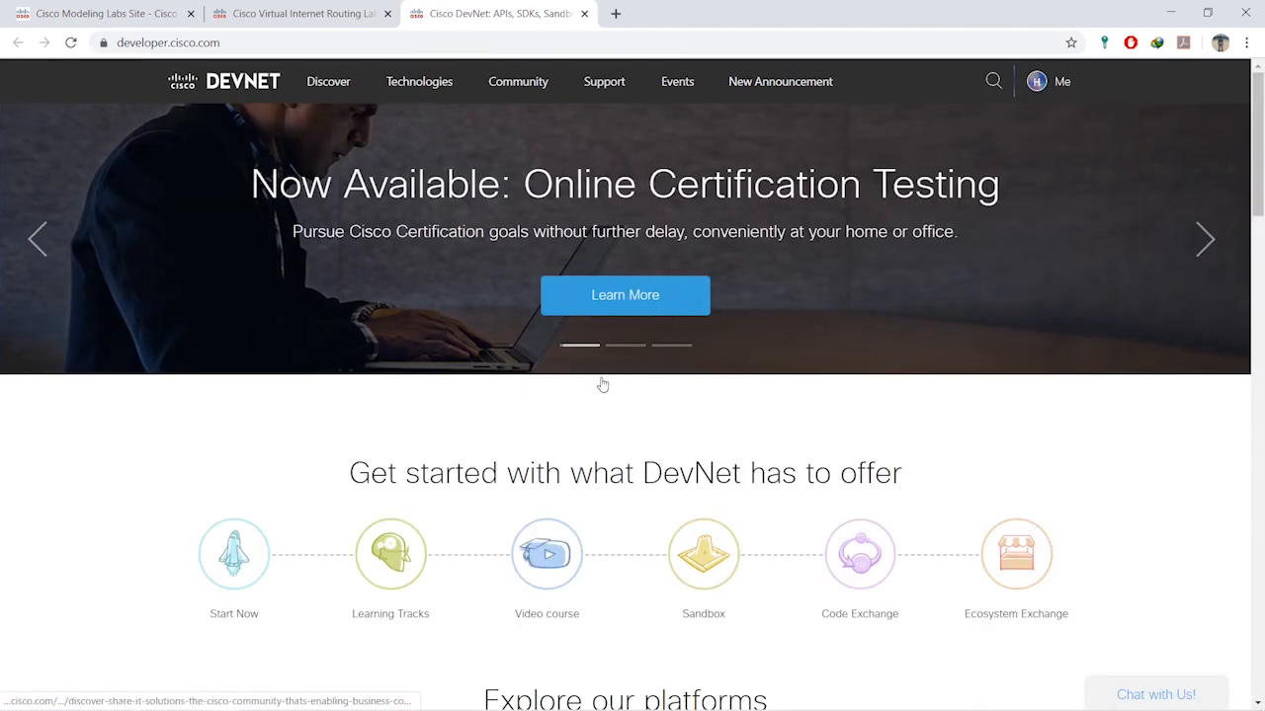
scroll(603, 384, "down", 3)
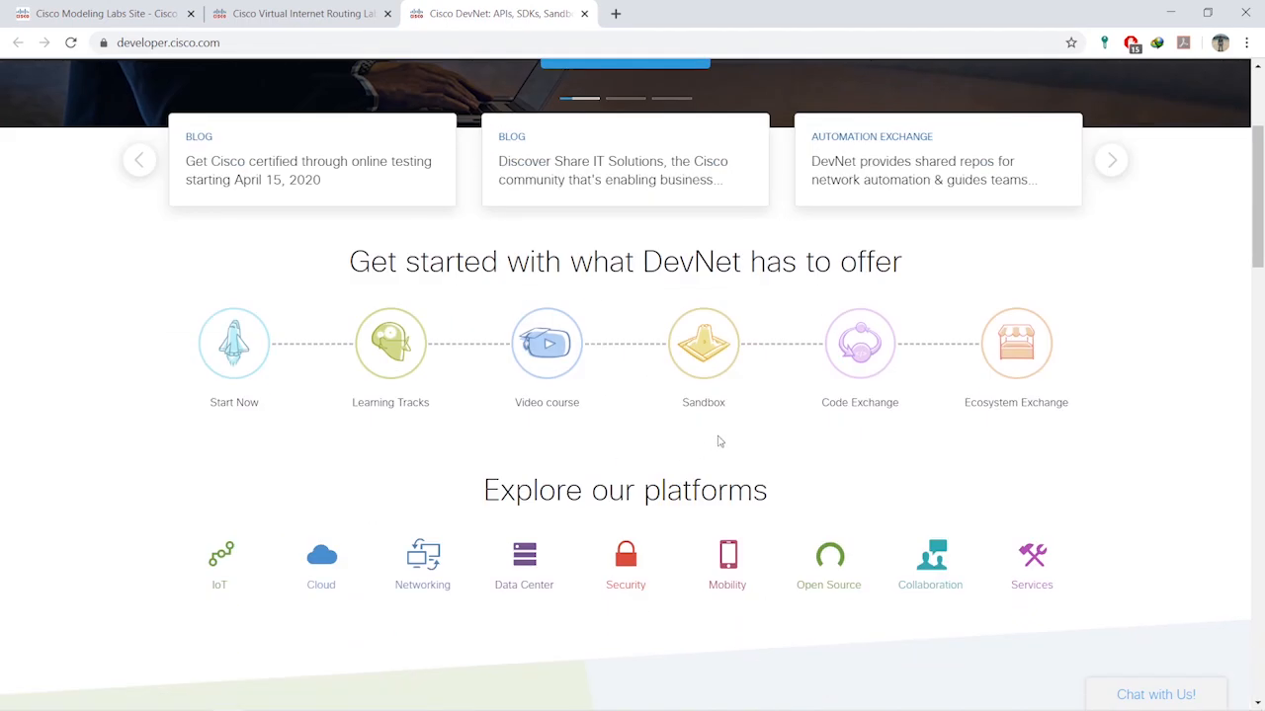
left_click(707, 354)
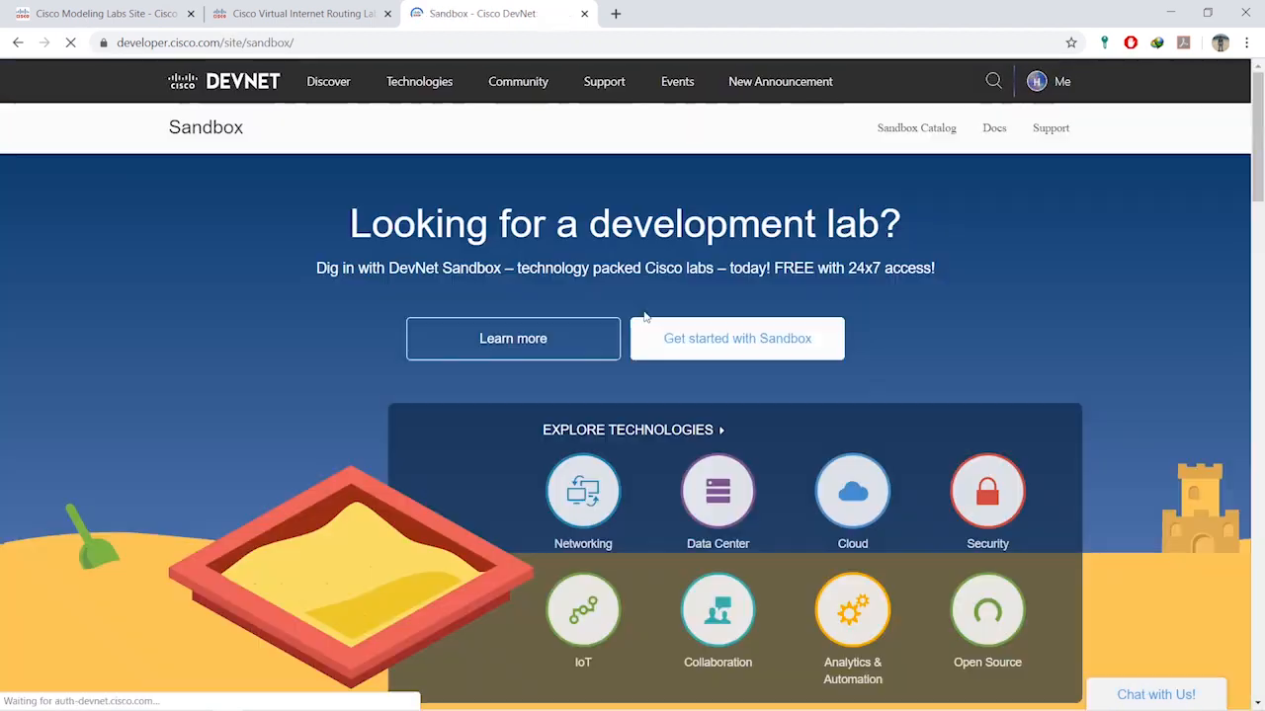
- Open the full sandbox catalog via 'View all Sandboxes'
scroll(265, 317, "down", 3)
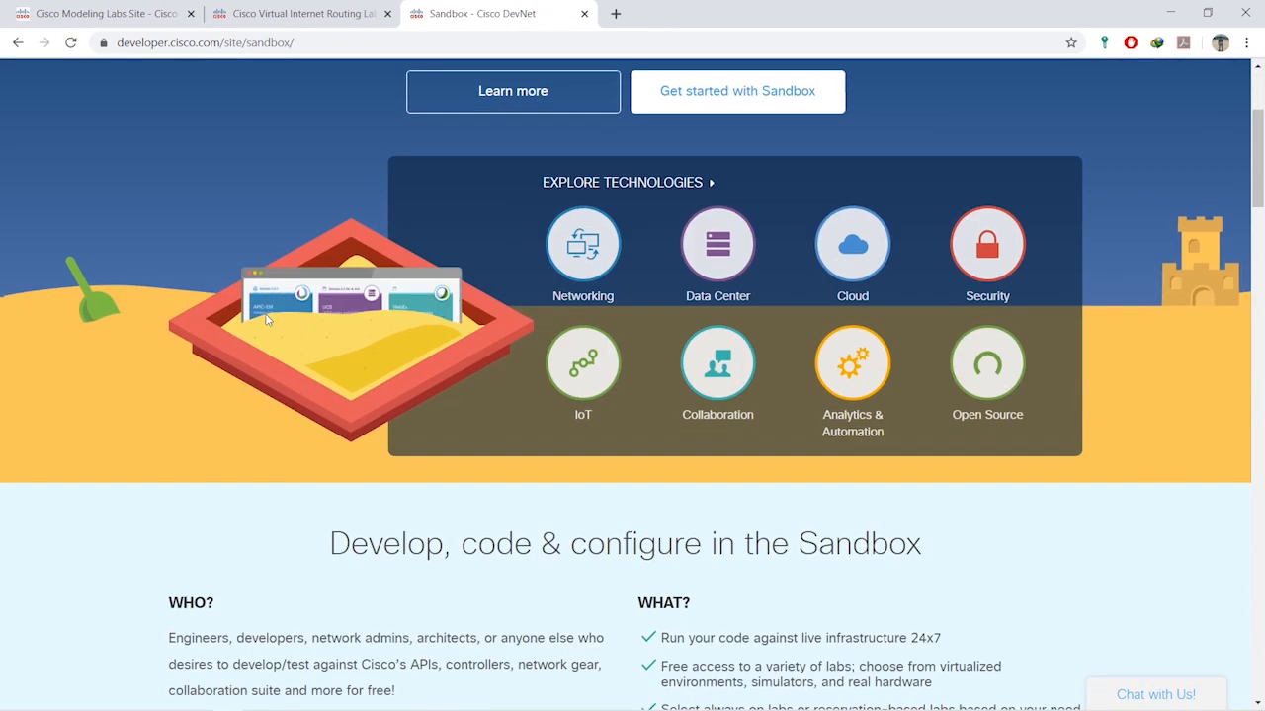
scroll(265, 314, "down", 3)
scroll(464, 321, "up", 5)
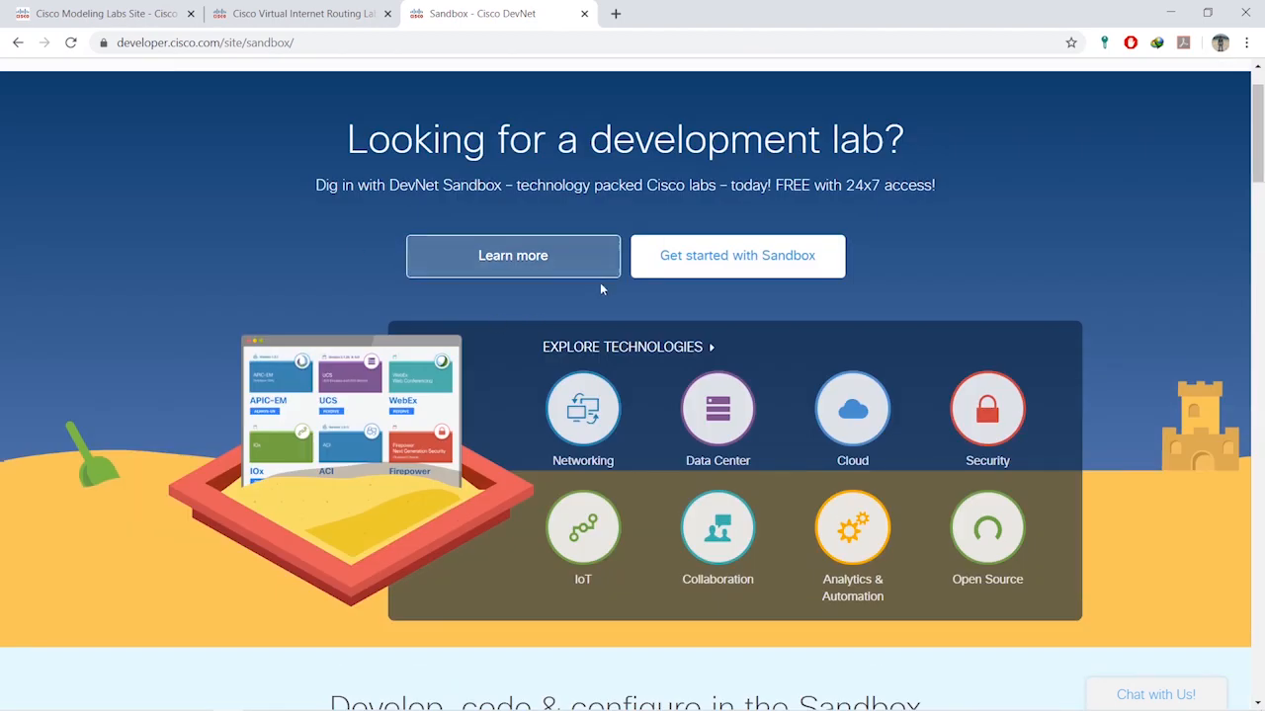
scroll(574, 286, "down", 15)
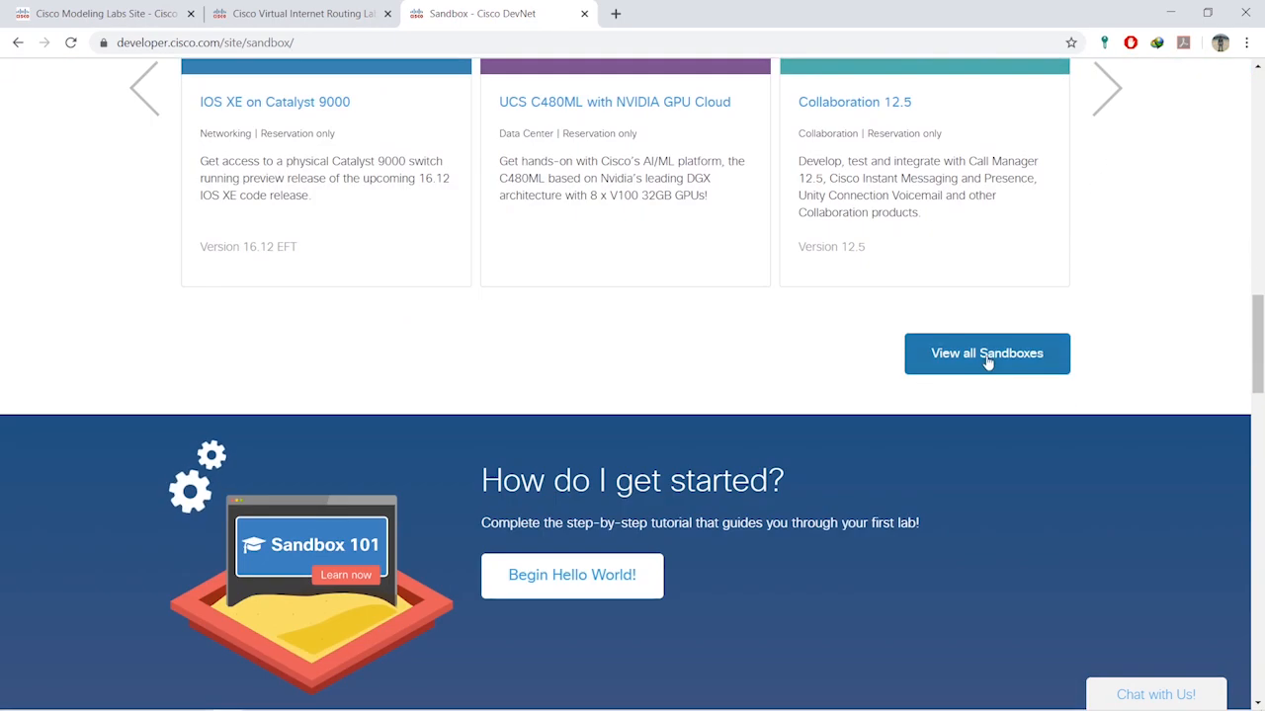
left_click(986, 362)
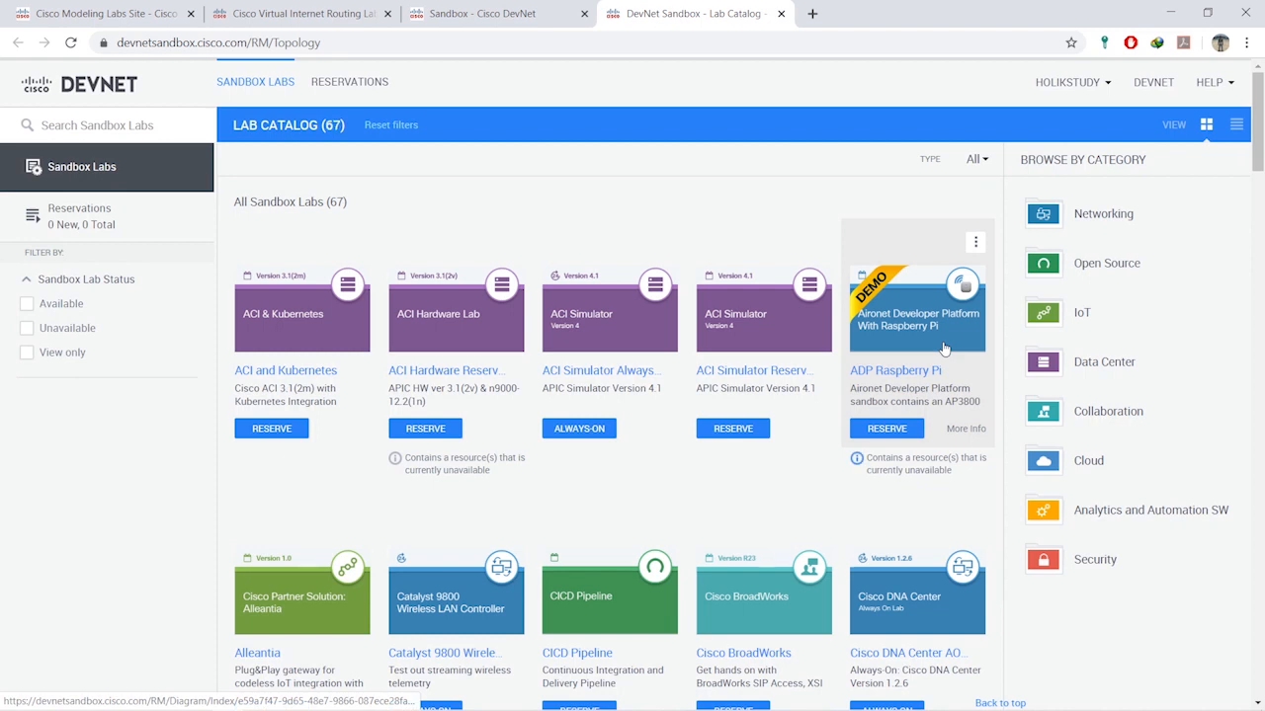
- Search the catalog for 'modeling' and start reserving the Cisco Modeling Labs (Preview) sandbox
scroll(722, 362, "down", 5)
scroll(722, 362, "down", 3)
scroll(723, 362, "down", 3)
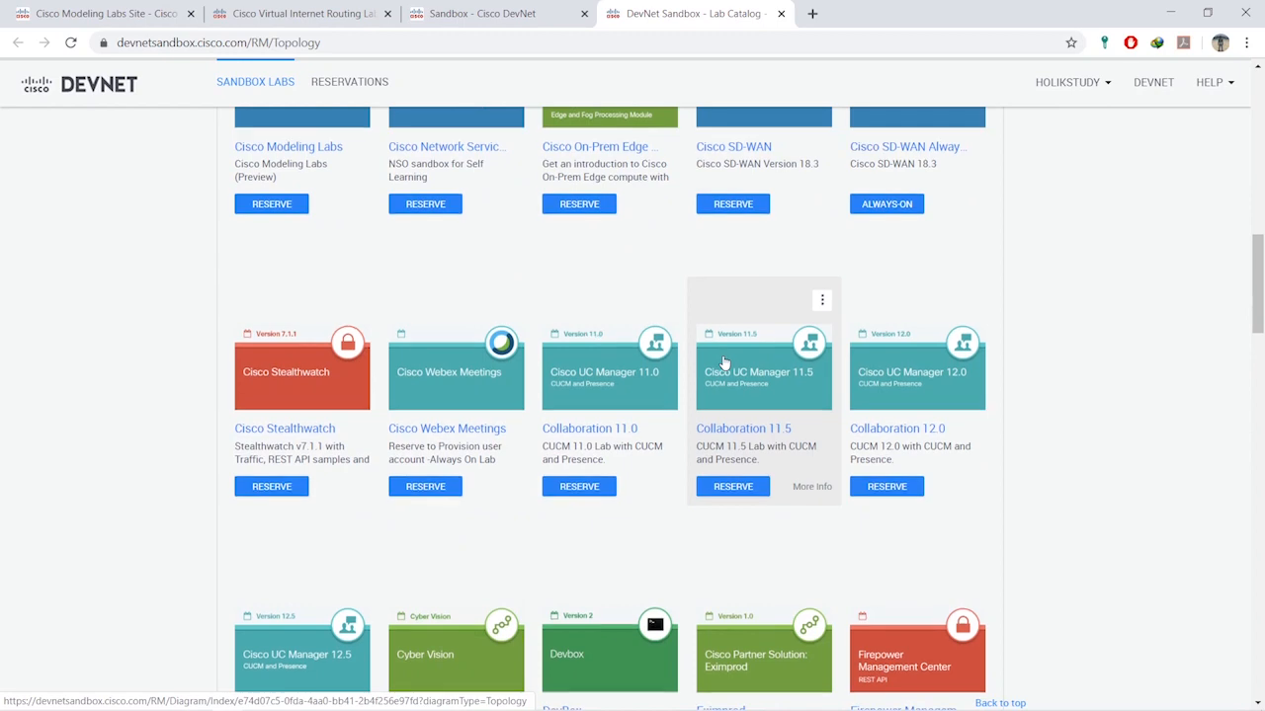
scroll(722, 361, "down", 4)
scroll(722, 362, "down", 4)
scroll(722, 362, "up", 15)
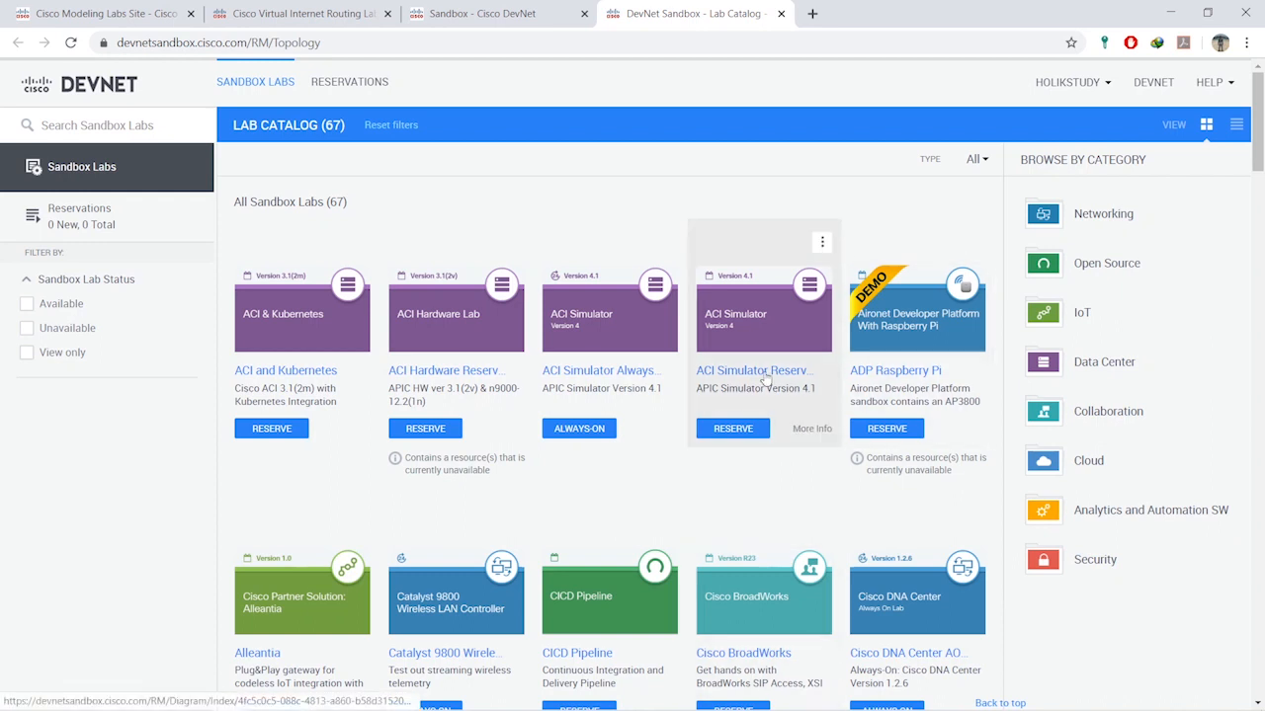
left_click(120, 124)
type("modeling")
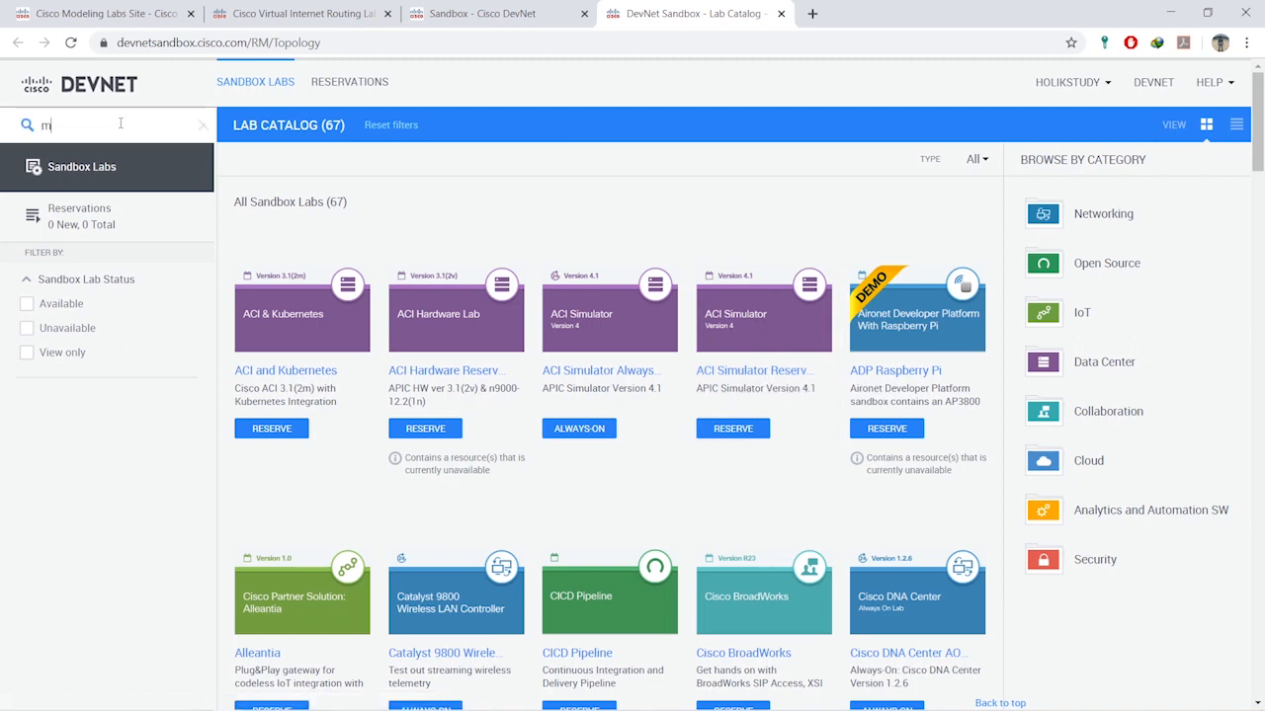
key("Return")
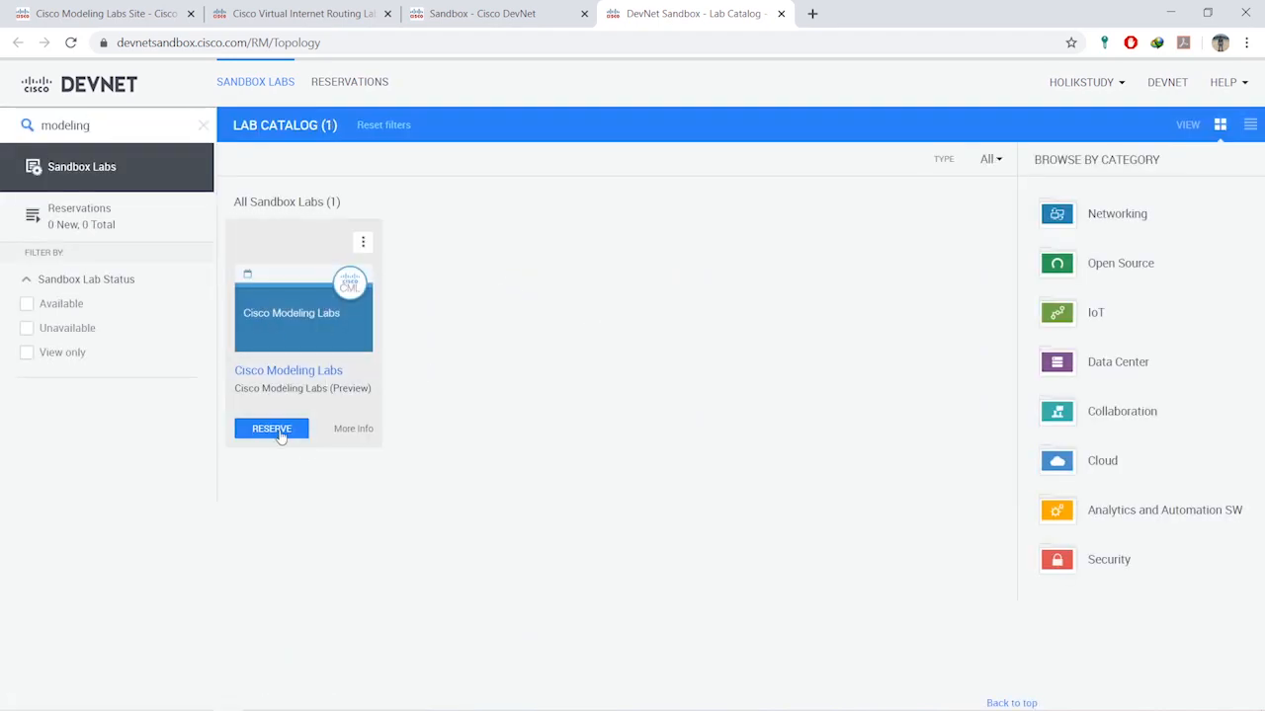
left_click(330, 429)
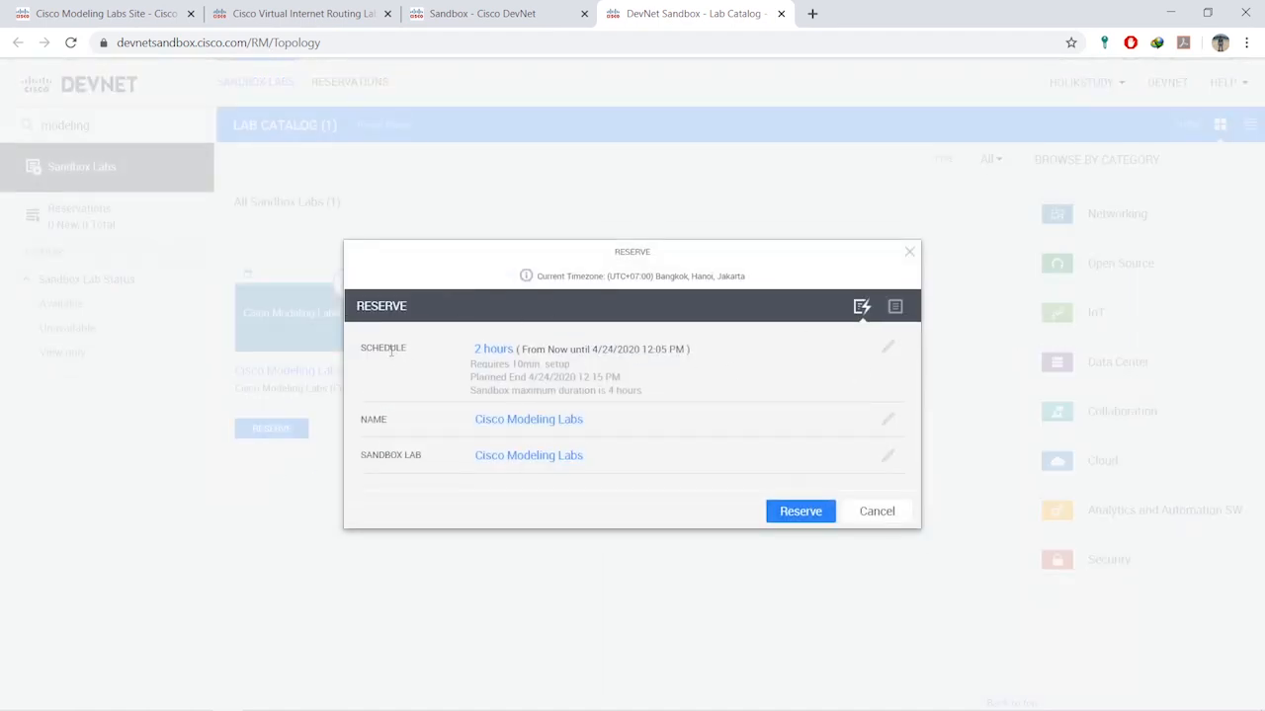
- Set the reservation duration to 4 Hours, keep the start at Now, and confirm Reserve
left_click(887, 348)
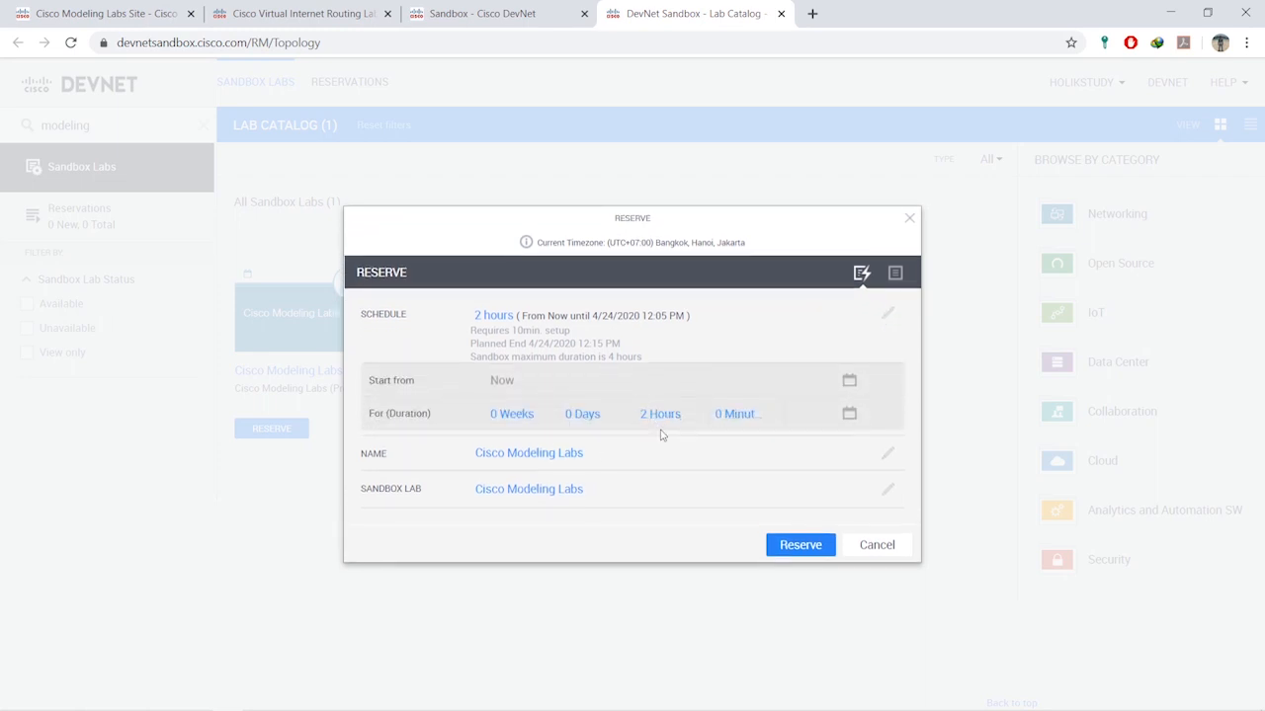
left_click(652, 416)
left_click(660, 543)
left_click(579, 416)
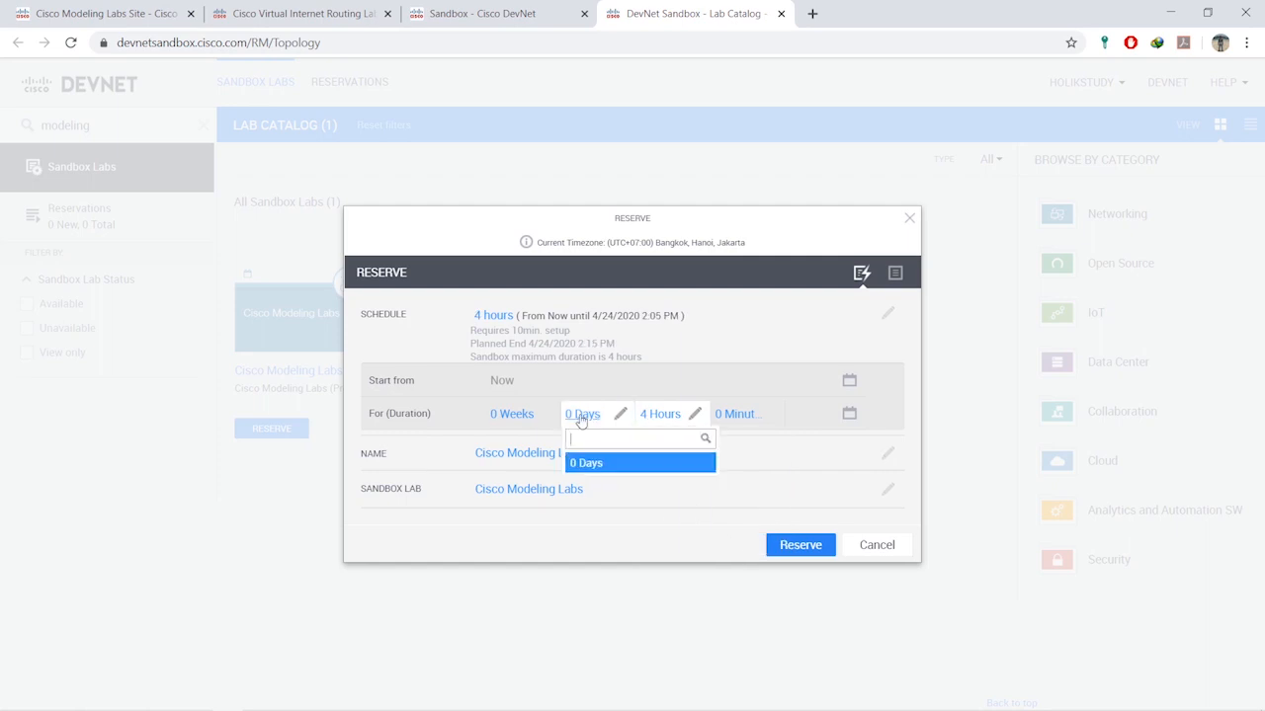
left_click(672, 392)
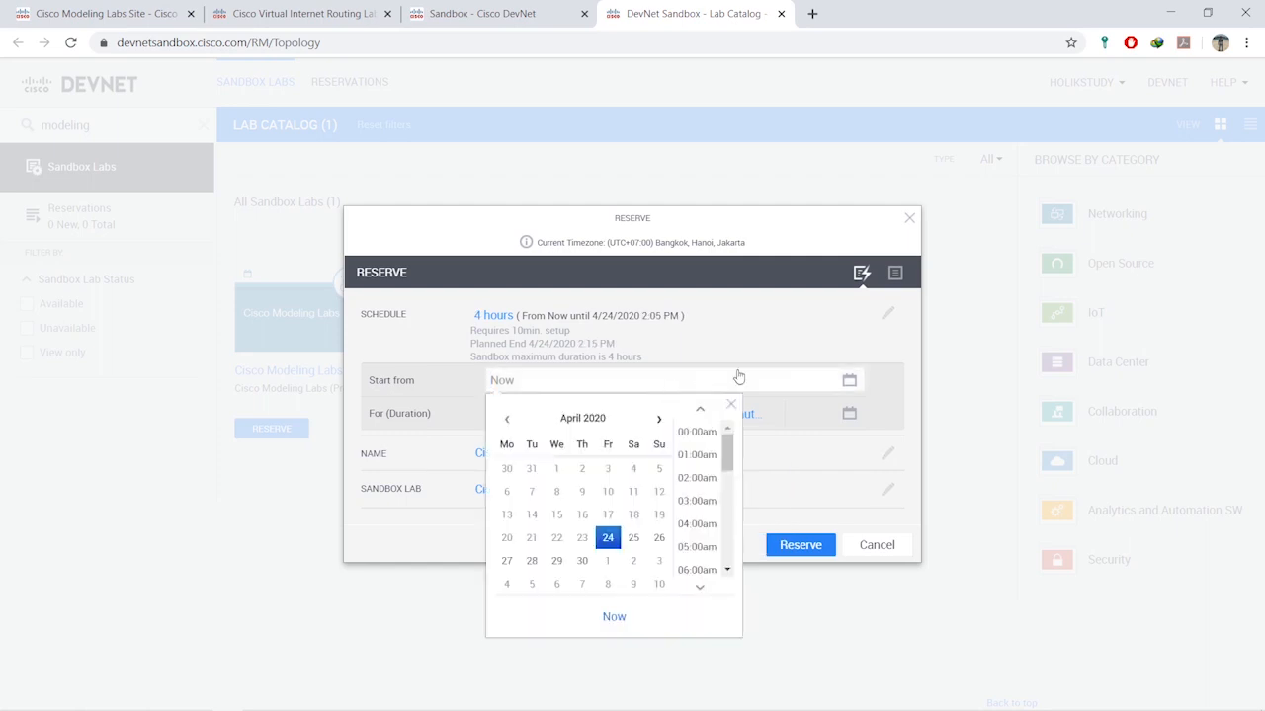
left_click(778, 265)
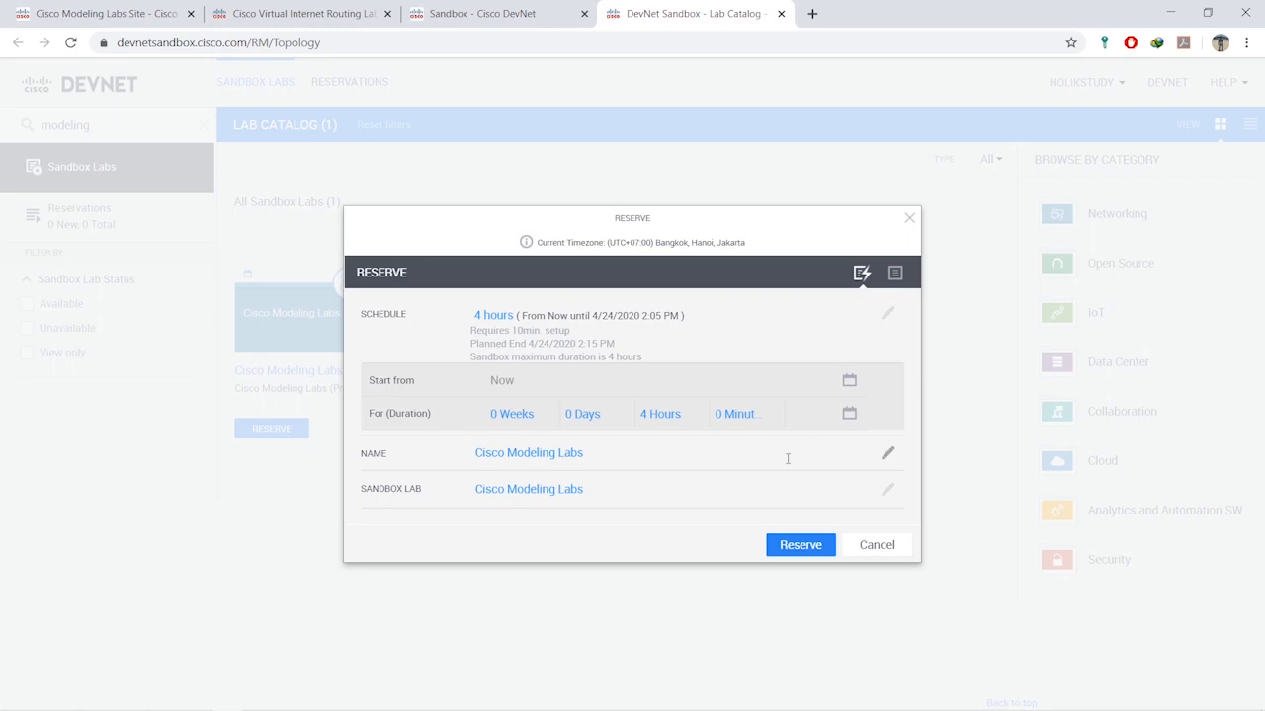
left_click(796, 546)
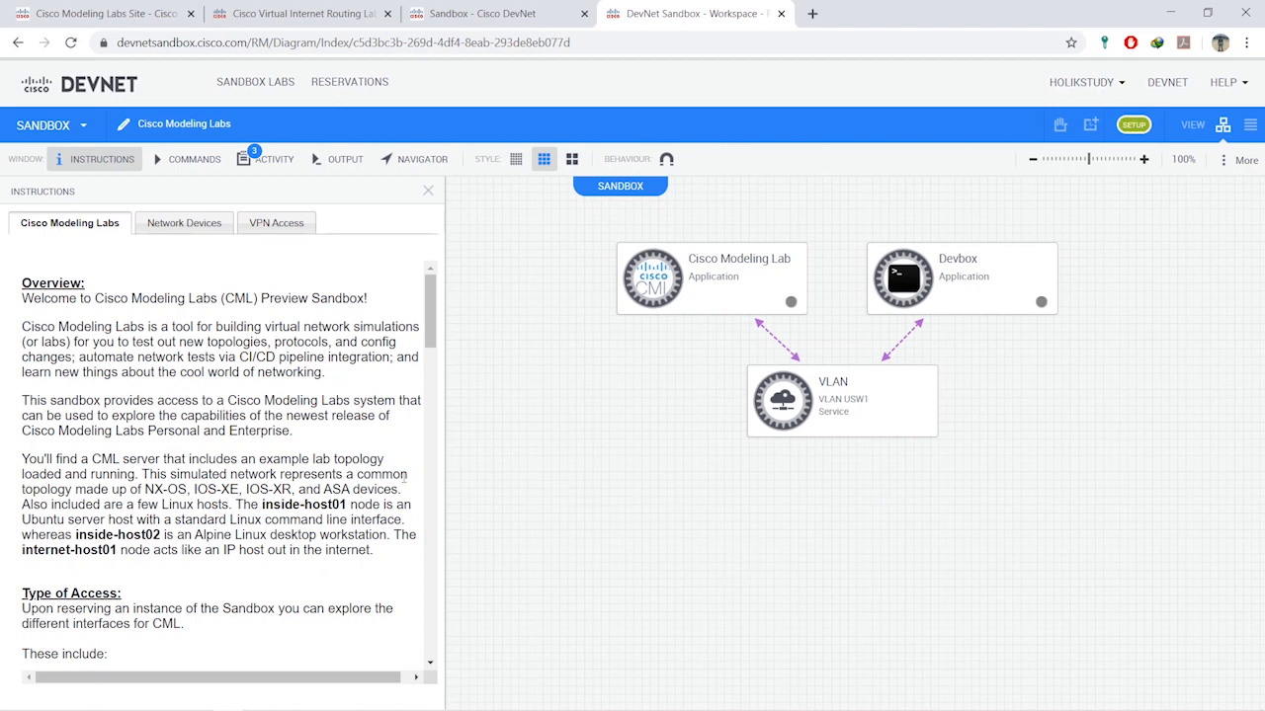
- Scroll through the workspace Instructions panel, reviewing the CML server and Devbox access details
mouse_move(1136, 126)
scroll(207, 391, "down", 2)
scroll(222, 415, "up", 2)
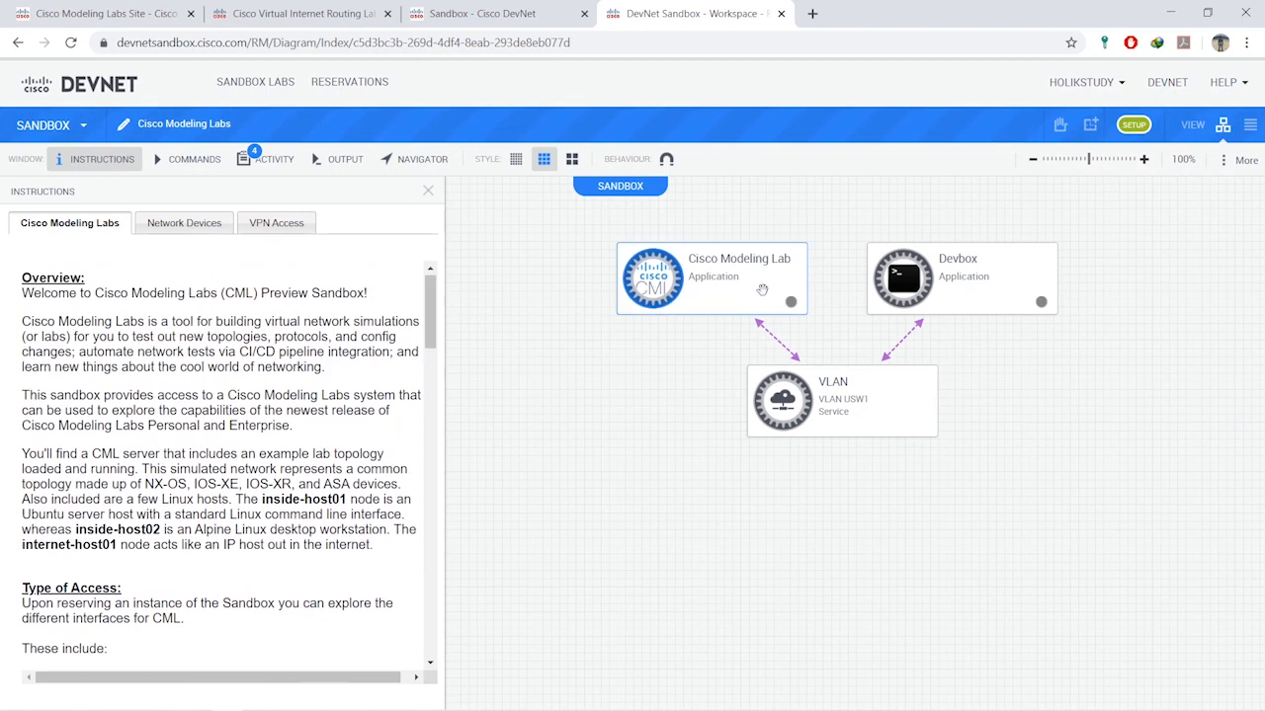
scroll(230, 431, "down", 1)
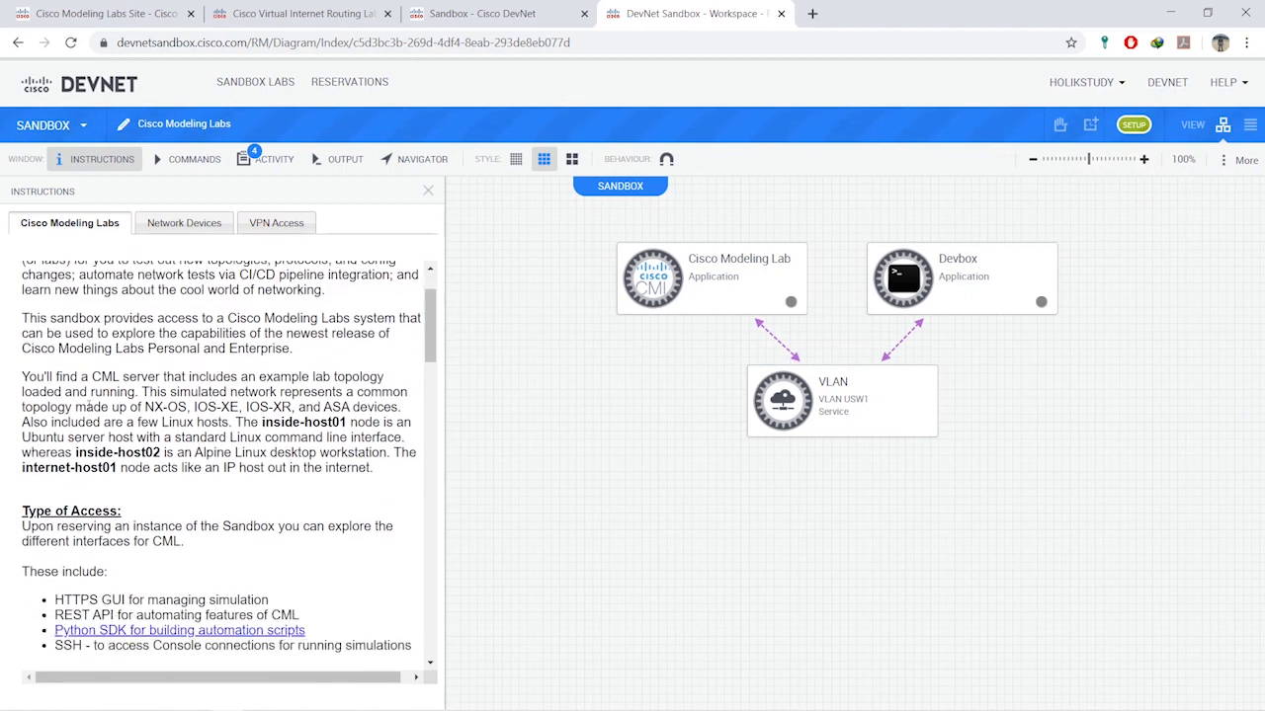
scroll(89, 406, "down", 2)
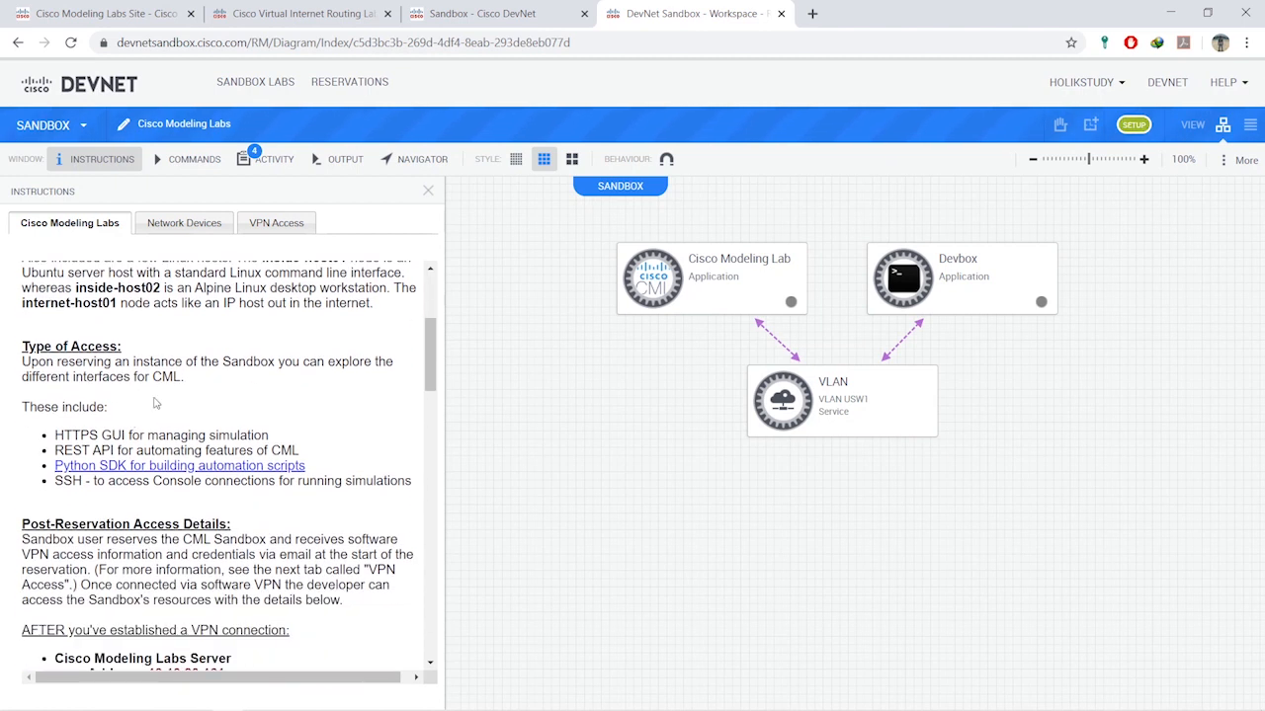
scroll(114, 407, "down", 1)
scroll(230, 466, "down", 2)
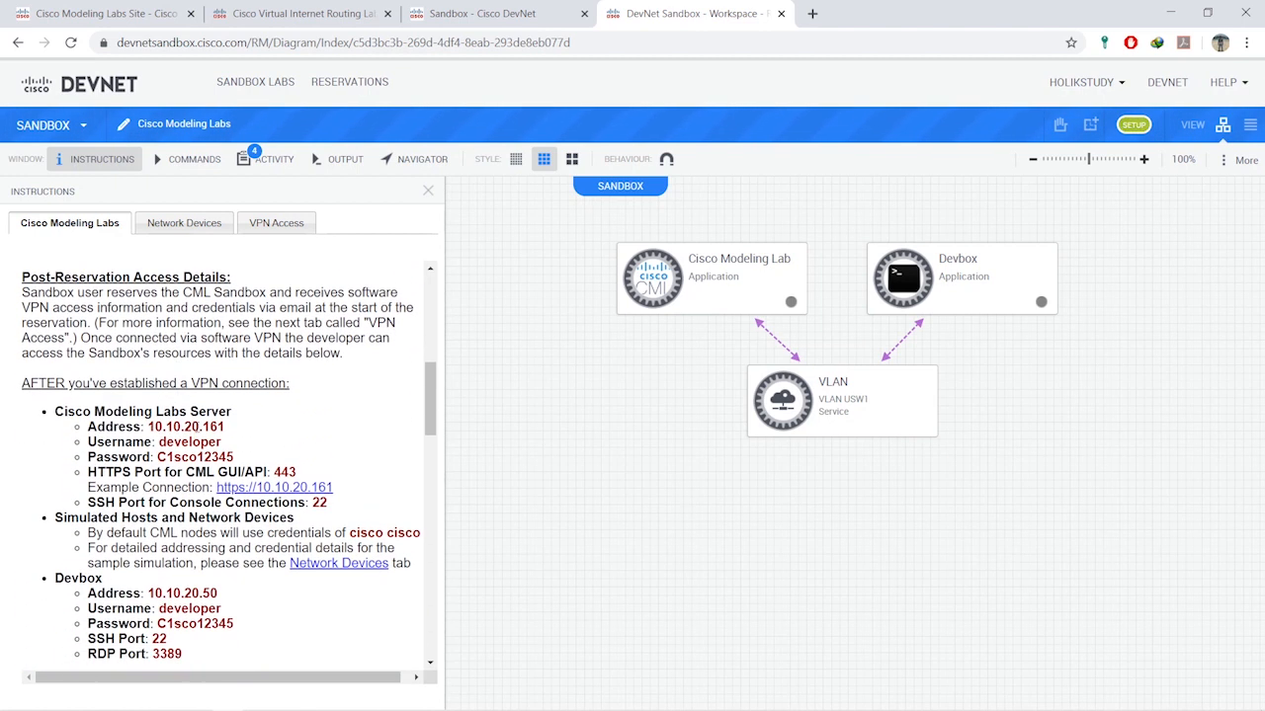
scroll(181, 456, "down", 1)
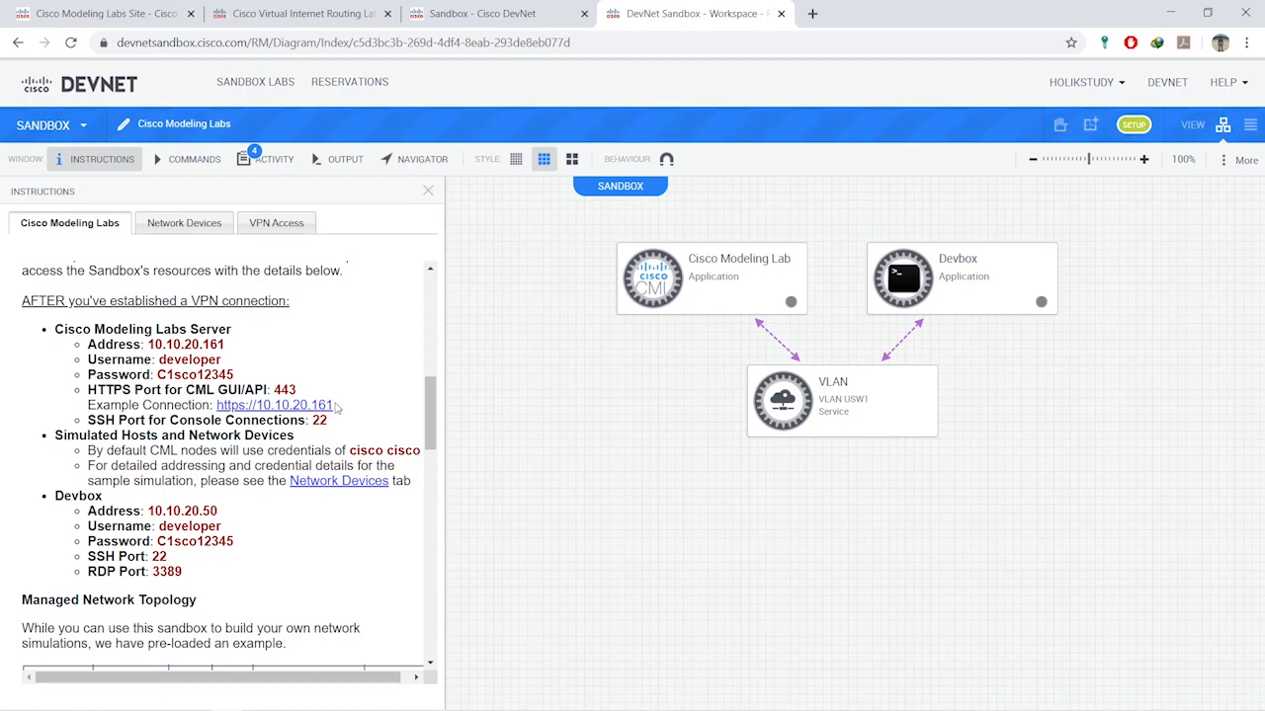
scroll(332, 418, "down", 2)
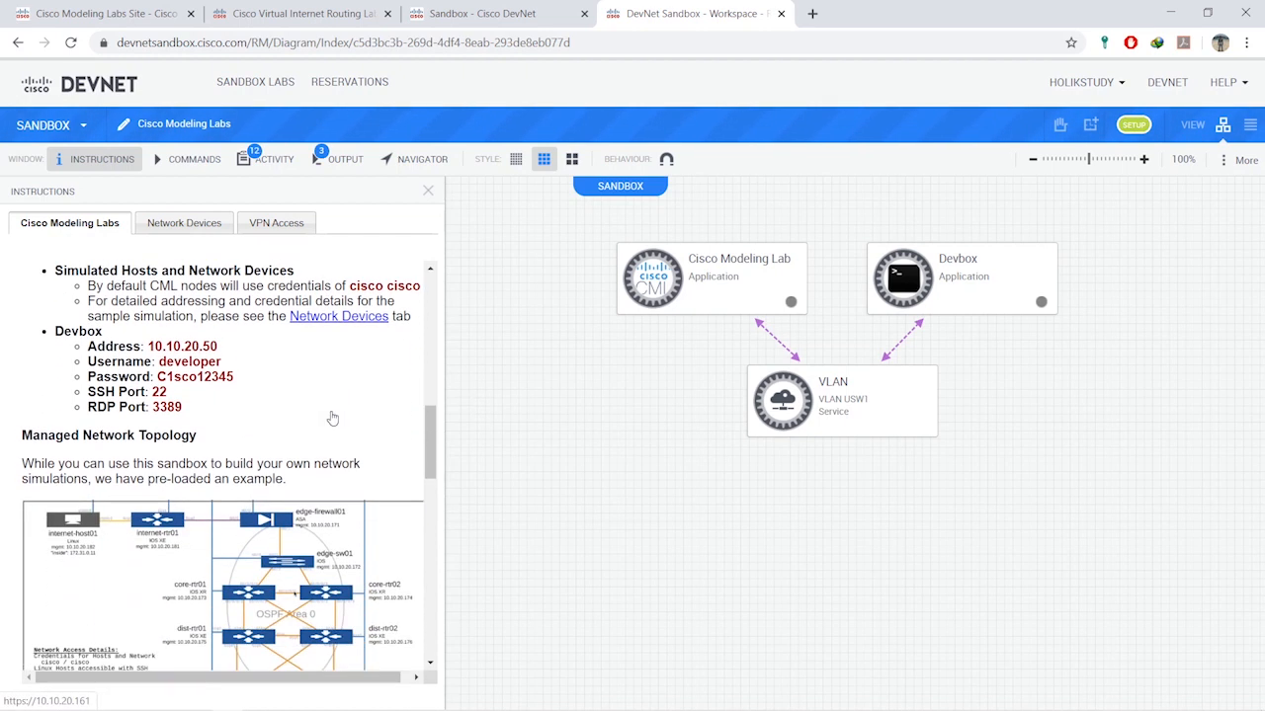
scroll(332, 417, "down", 1)
scroll(332, 417, "down", 2)
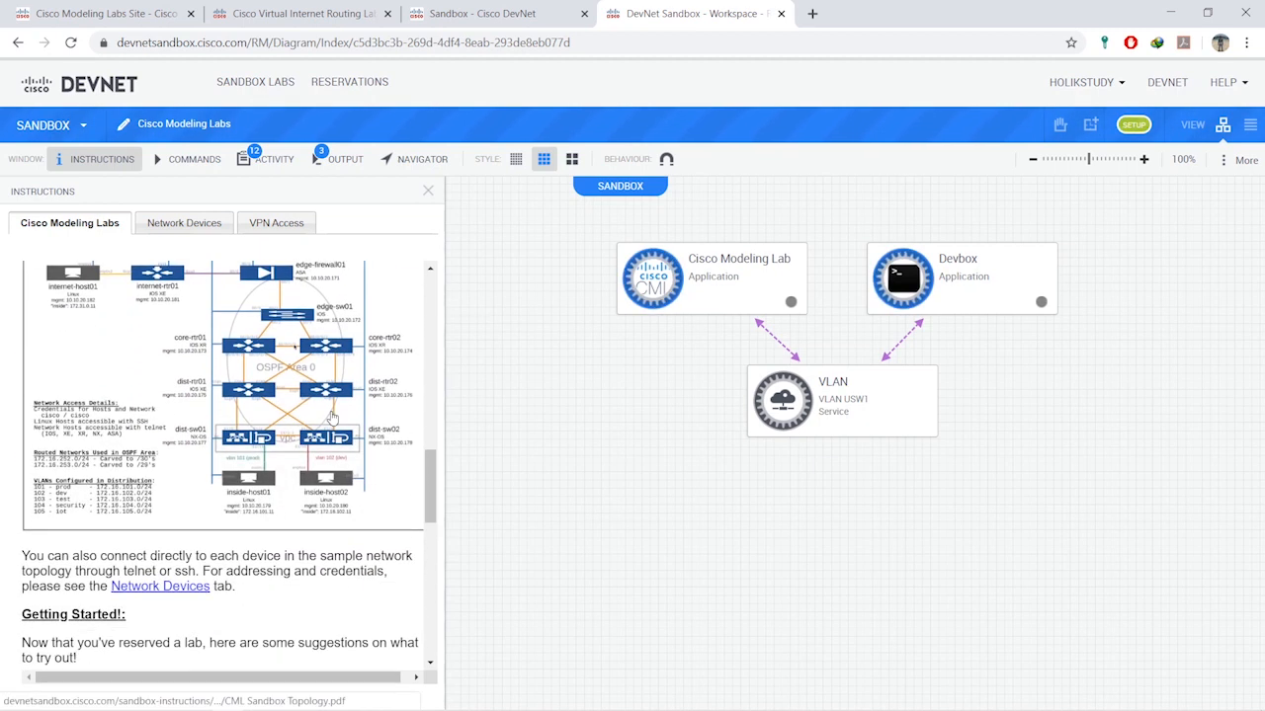
scroll(332, 417, "up", 3)
scroll(332, 417, "up", 2)
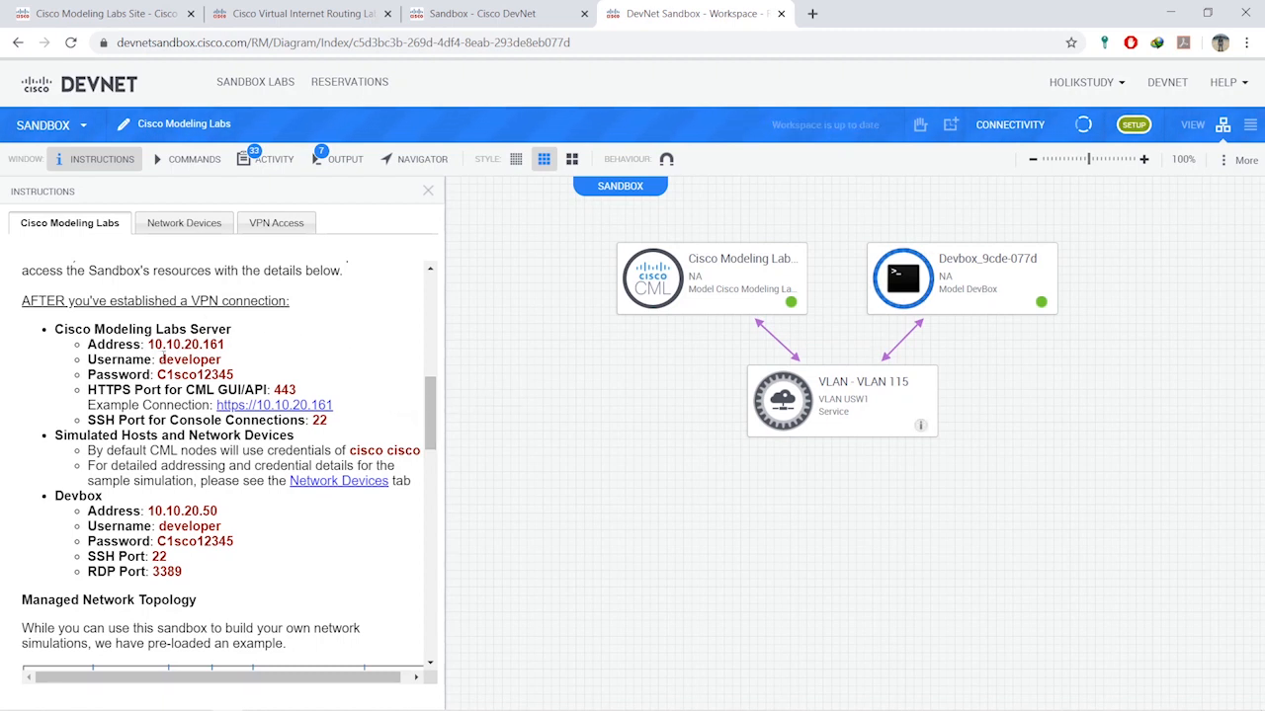
- Highlight the CML server access details, then scroll down to the sample topology diagram
left_click_drag(68, 329, 101, 482)
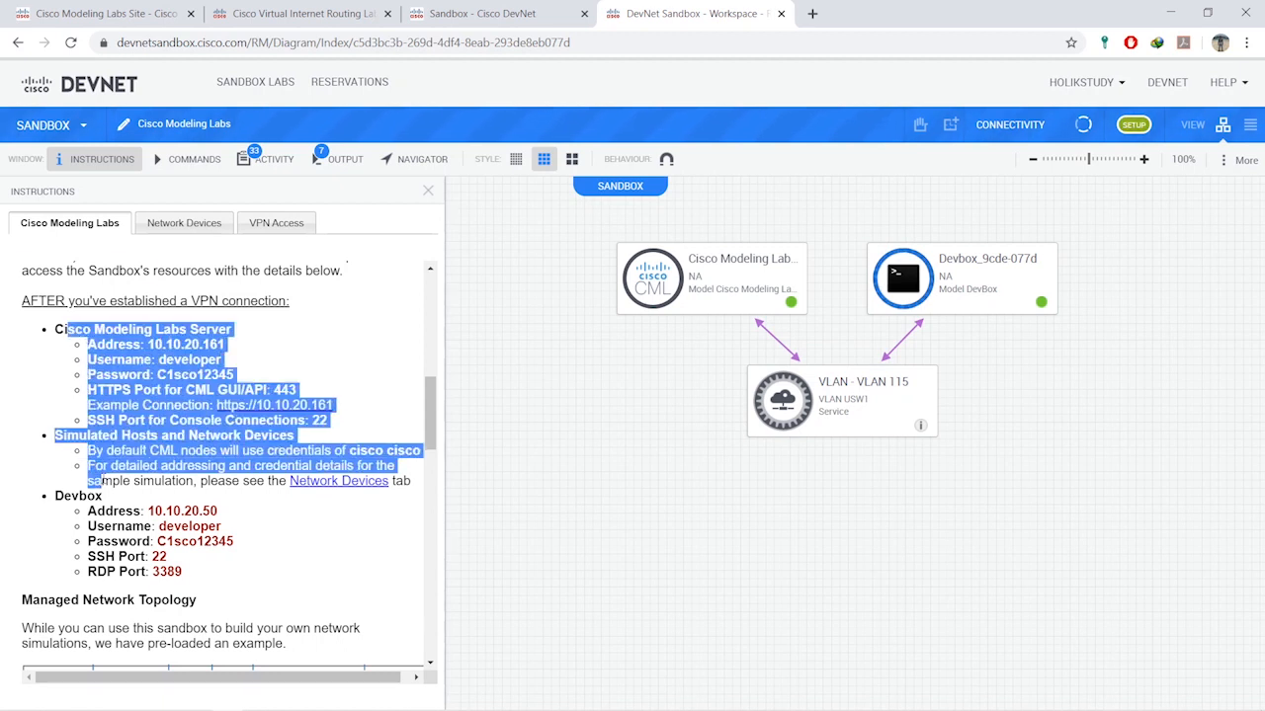
left_click(35, 453)
scroll(74, 443, "down", 3)
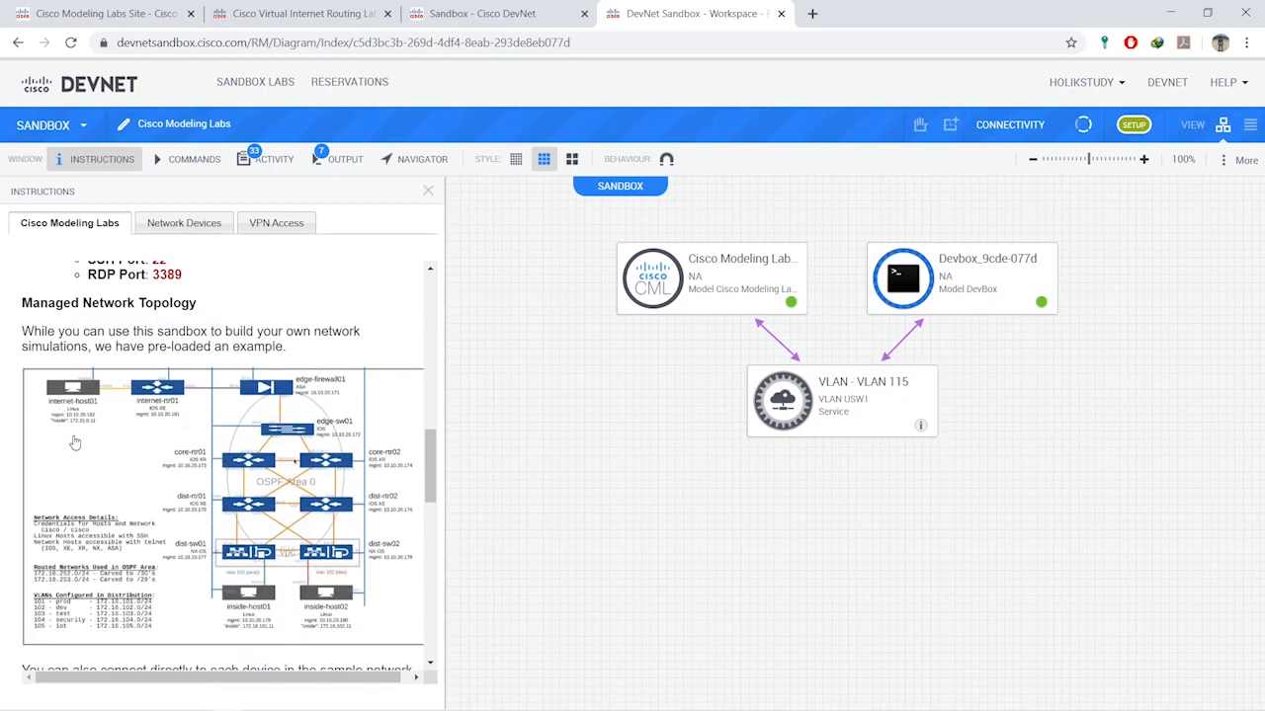
scroll(75, 443, "down", 1)
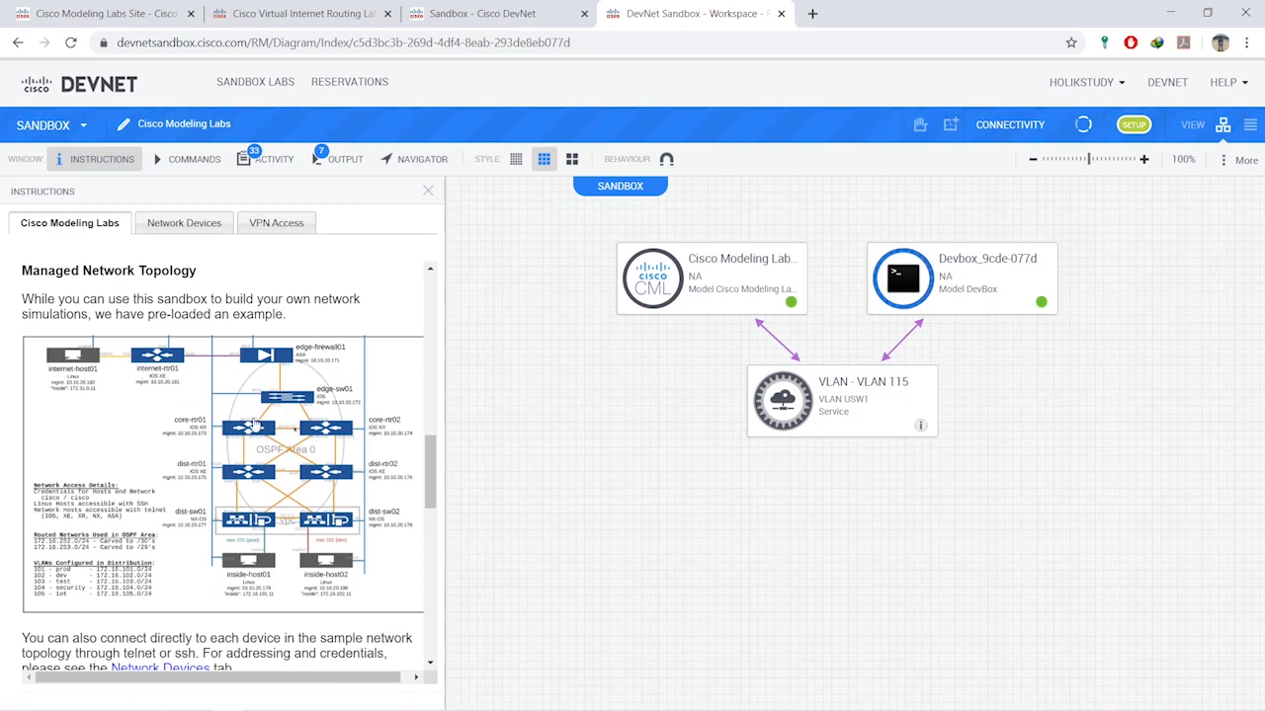
scroll(270, 431, "down", 3)
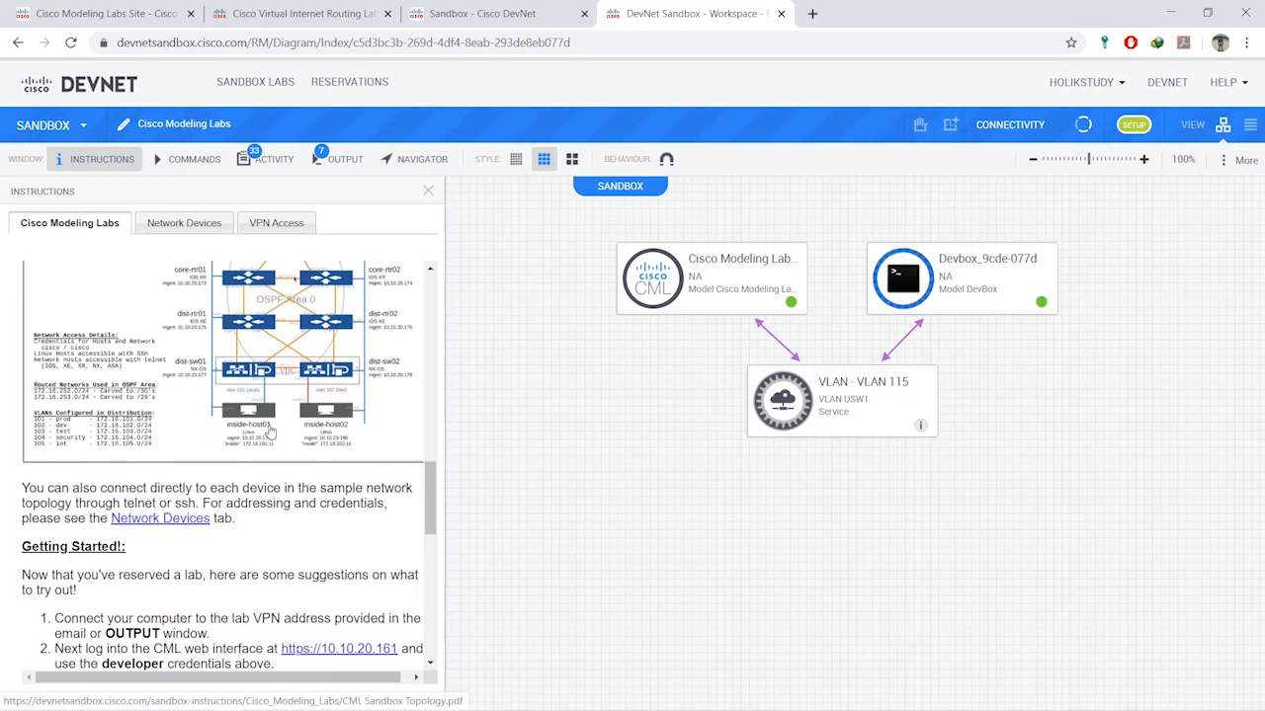
scroll(270, 432, "down", 2)
scroll(270, 432, "down", 2)
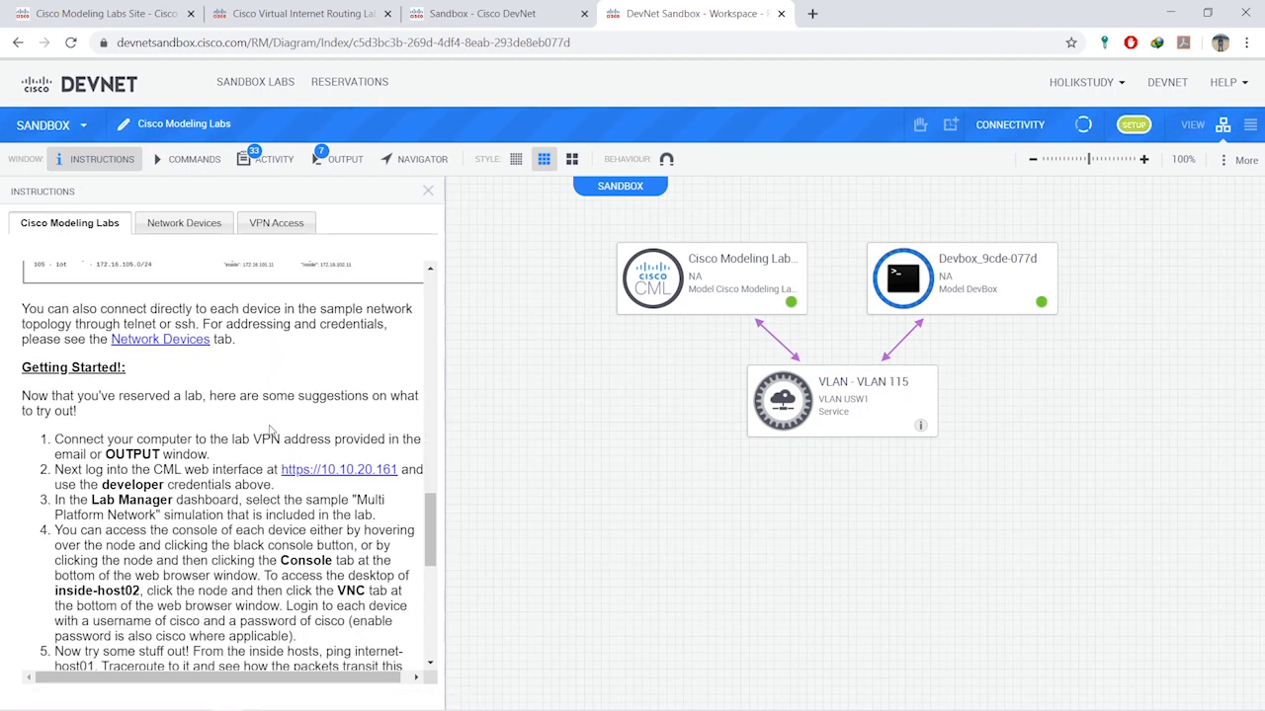
scroll(270, 432, "up", 7)
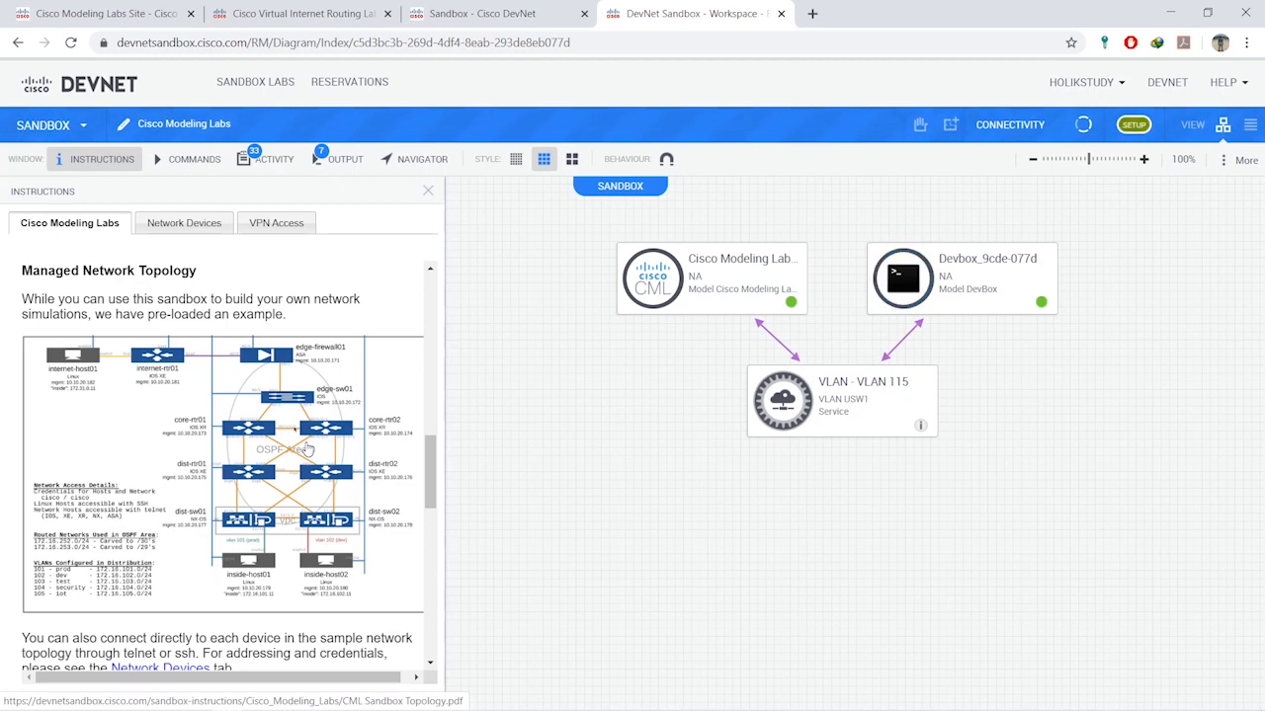
- Show the Network Devices credentials table and scroll through it
left_click(184, 224)
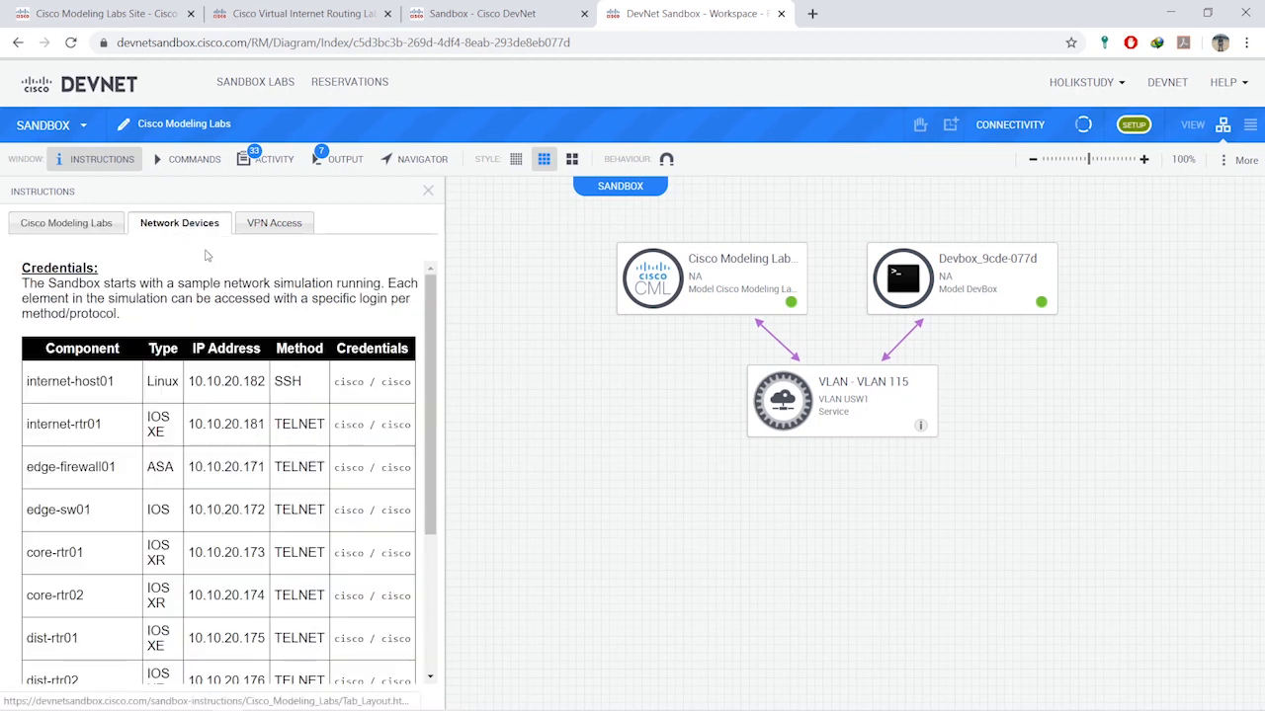
scroll(260, 442, "down", 3)
scroll(251, 448, "up", 2)
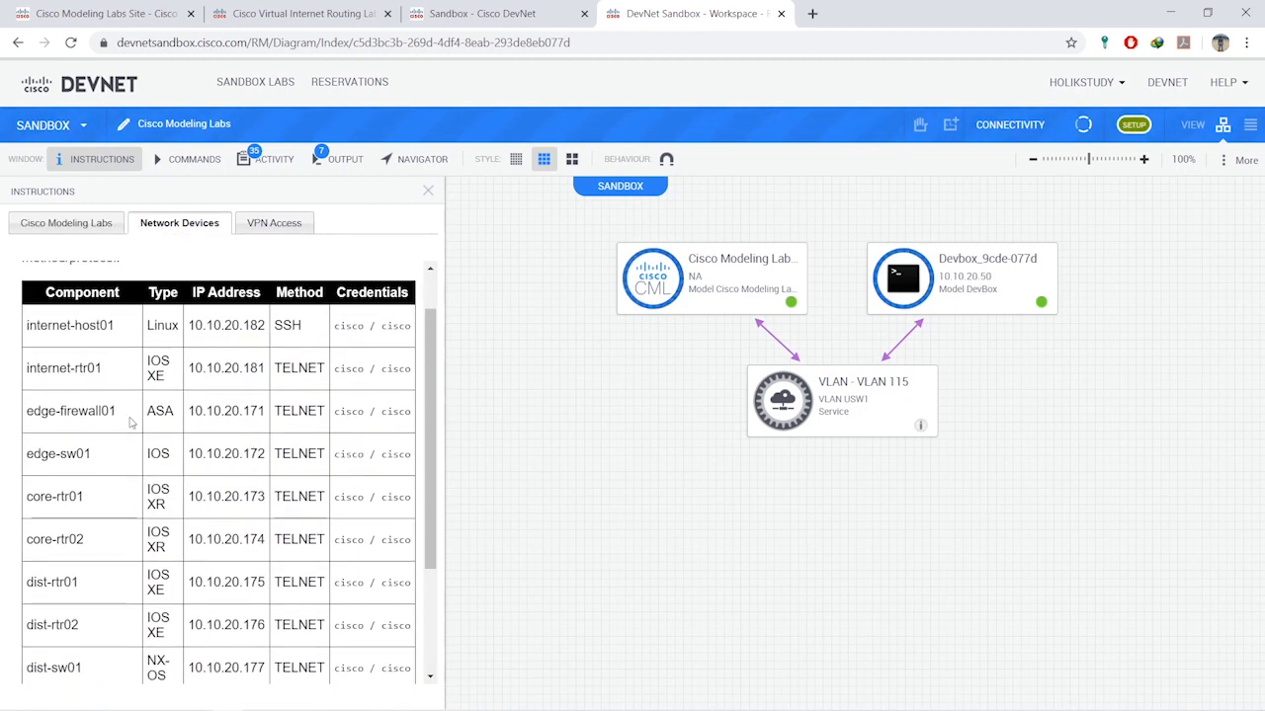
scroll(244, 425, "up", 1)
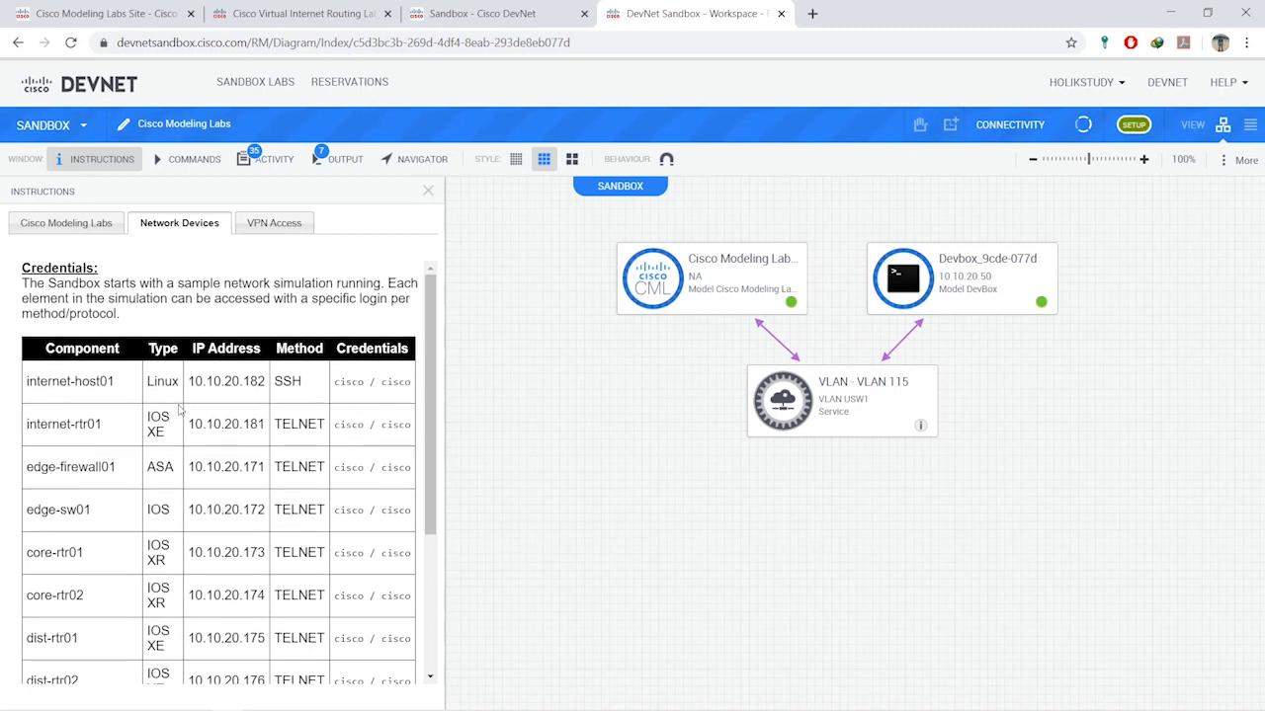
scroll(244, 425, "down", 2)
scroll(346, 326, "up", 1)
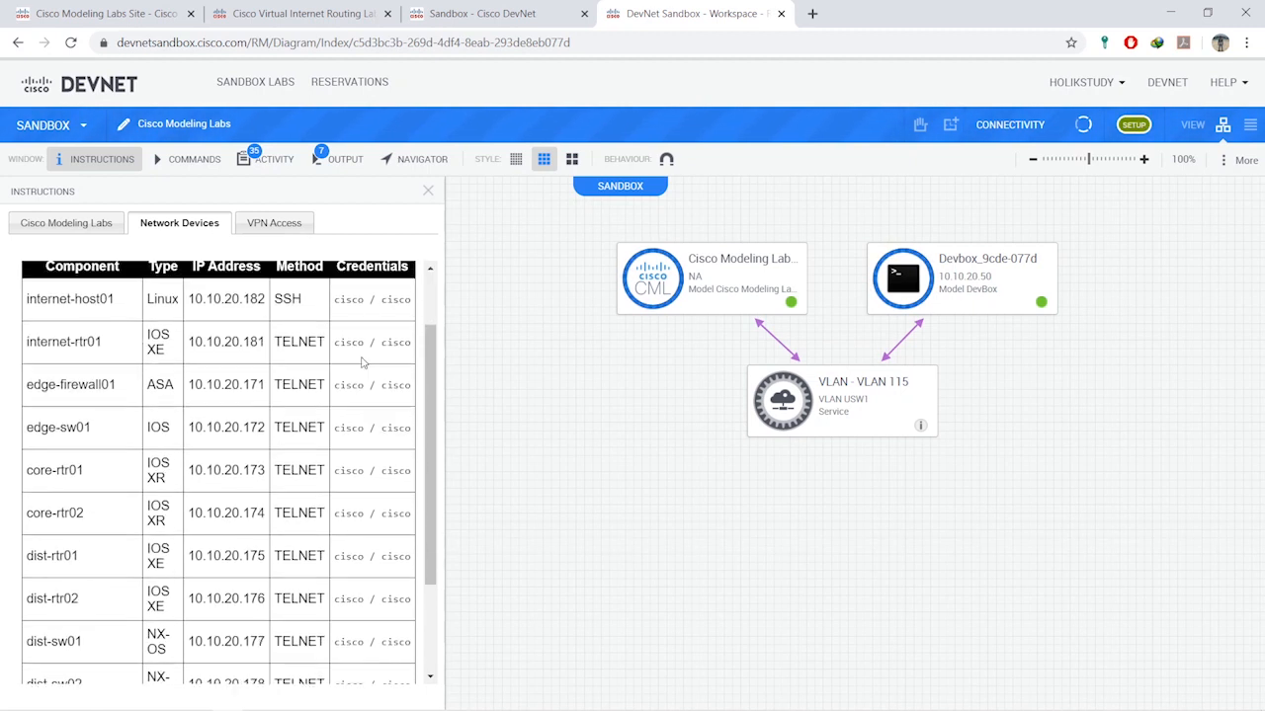
scroll(356, 407, "down", 2)
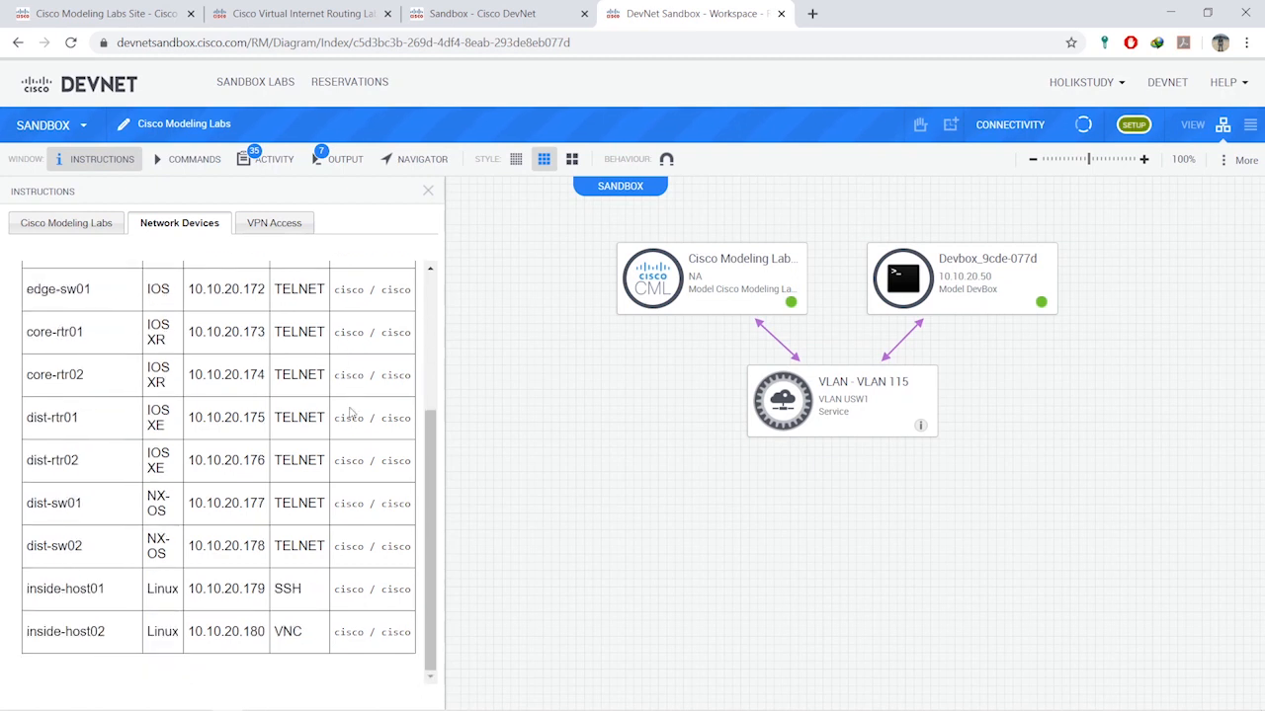
scroll(247, 445, "up", 5)
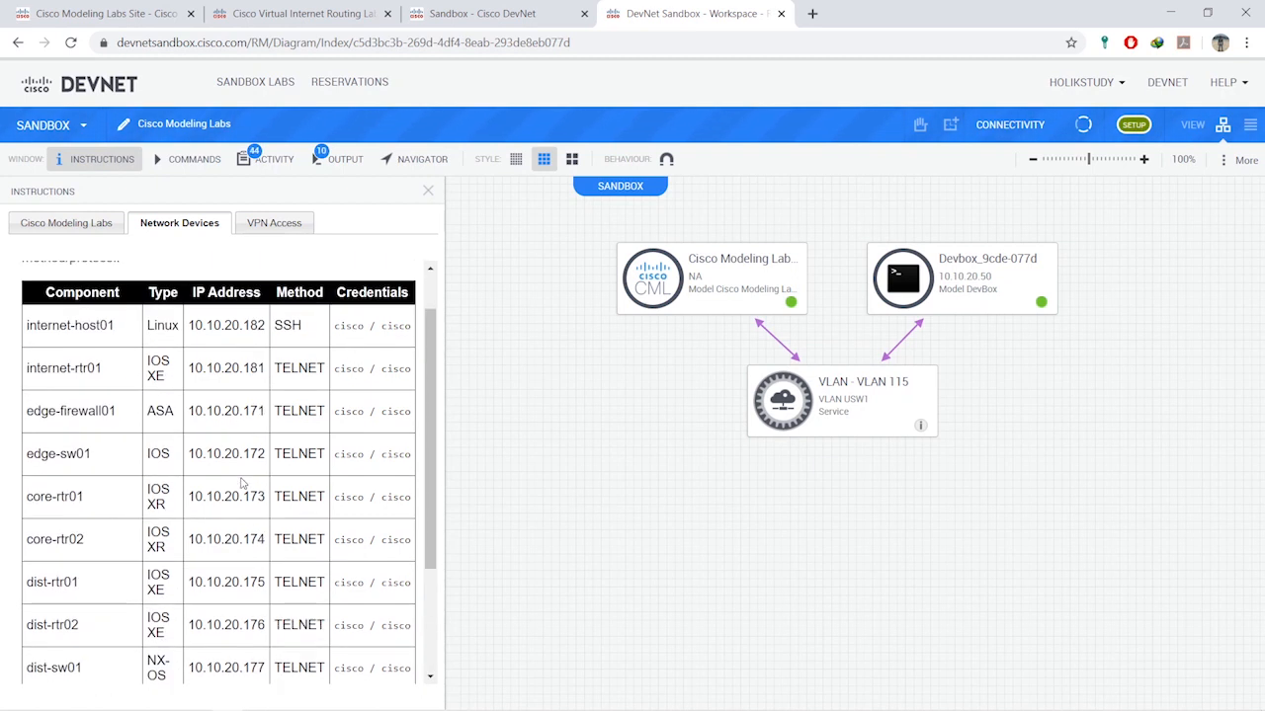
- Open the VPN Access instructions in the Instructions panel and read them
left_click(263, 231)
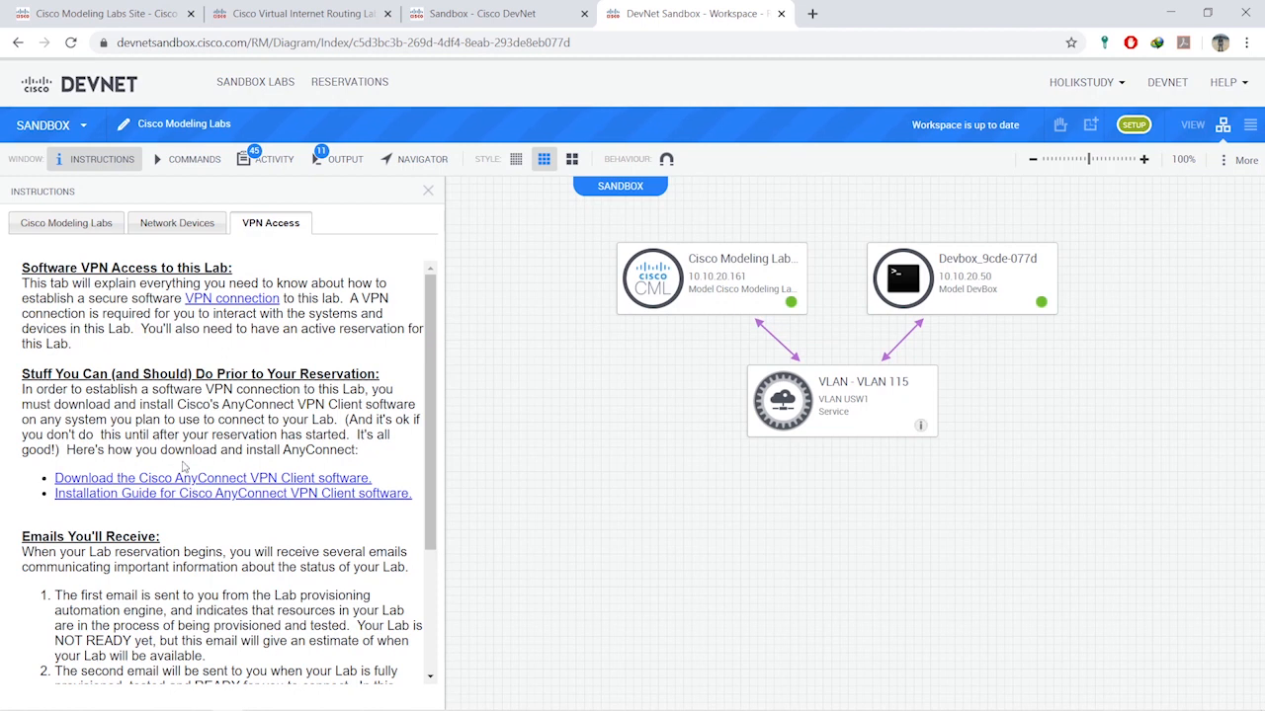
scroll(209, 486, "down", 3)
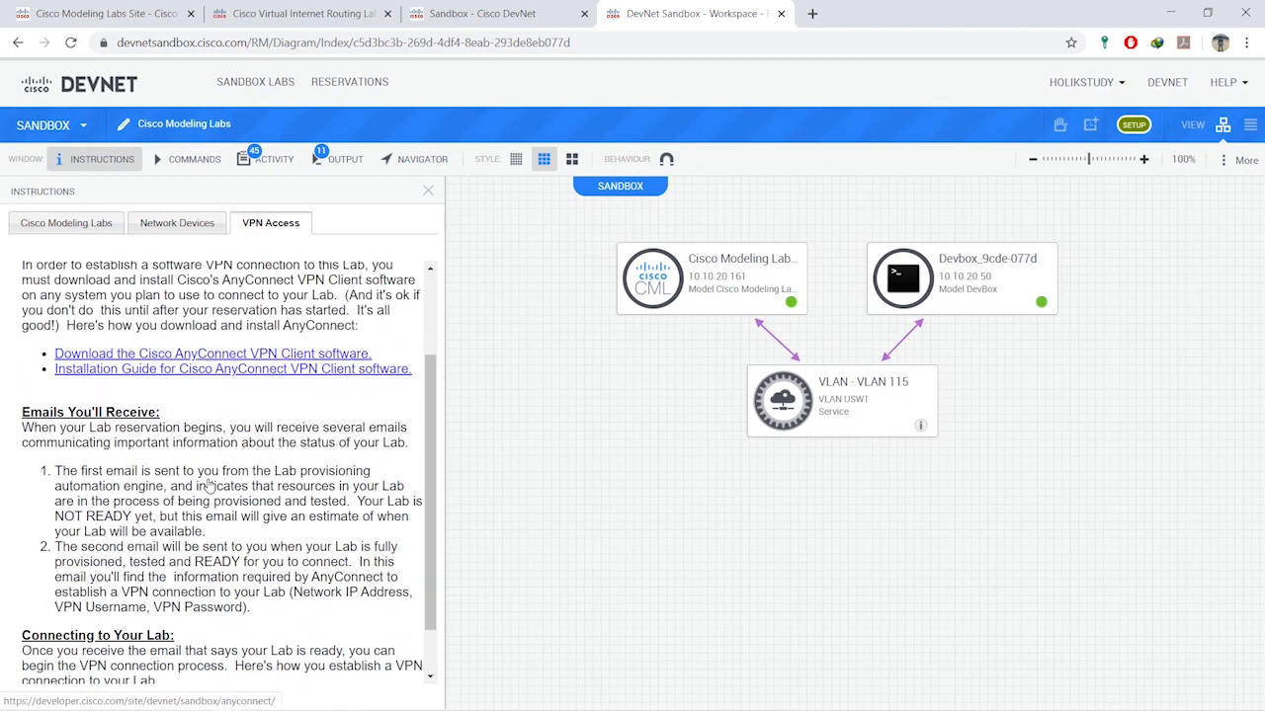
scroll(376, 424, "up", 3)
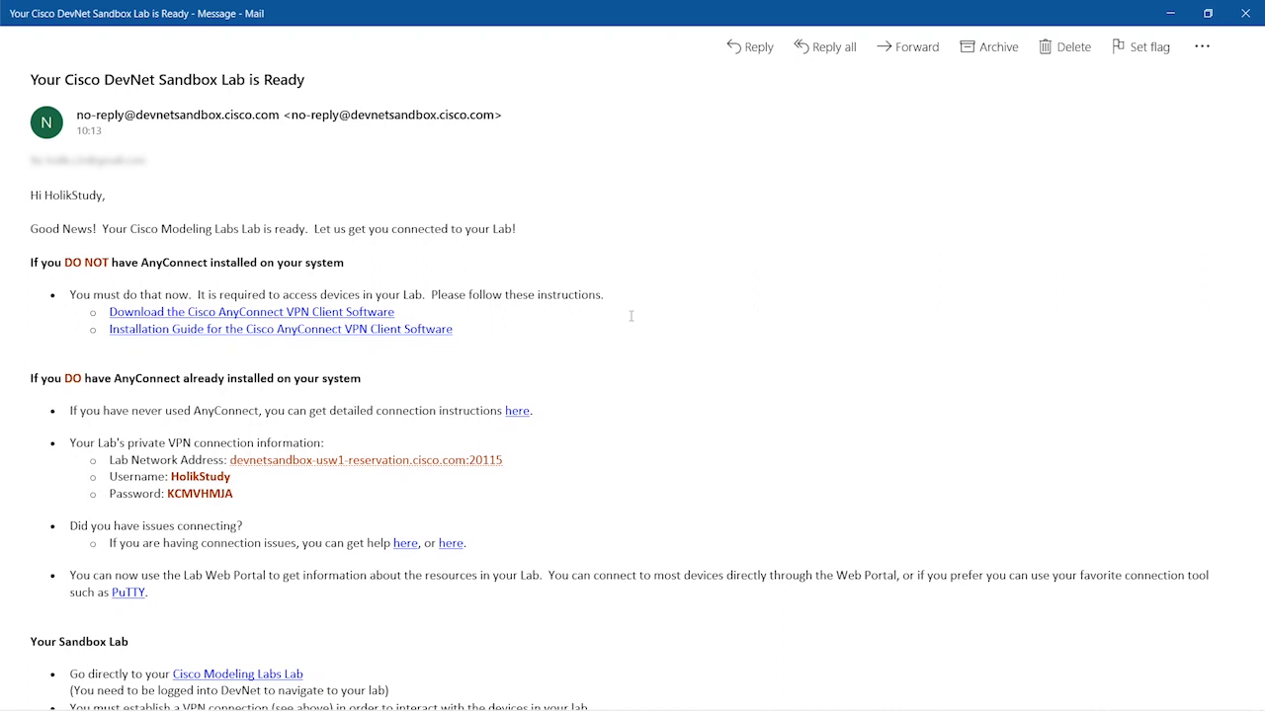
- Scroll through the email's AnyConnect download links and lab VPN connection details
scroll(631, 316, "down", 2)
scroll(631, 316, "up", 2)
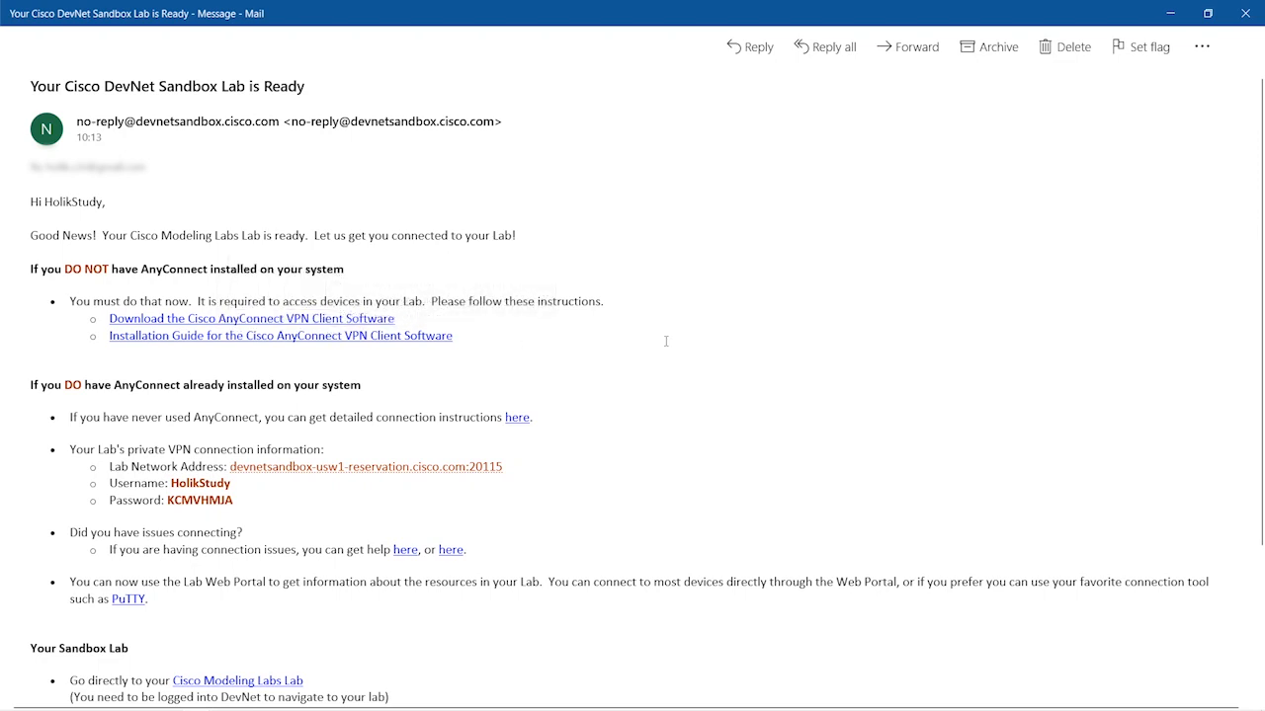
- Copy devnetsandbox-usw1-reservation.cisco.com:20115 from the email into AnyConnect and connect
key("alt+Tab")
key("Tab")
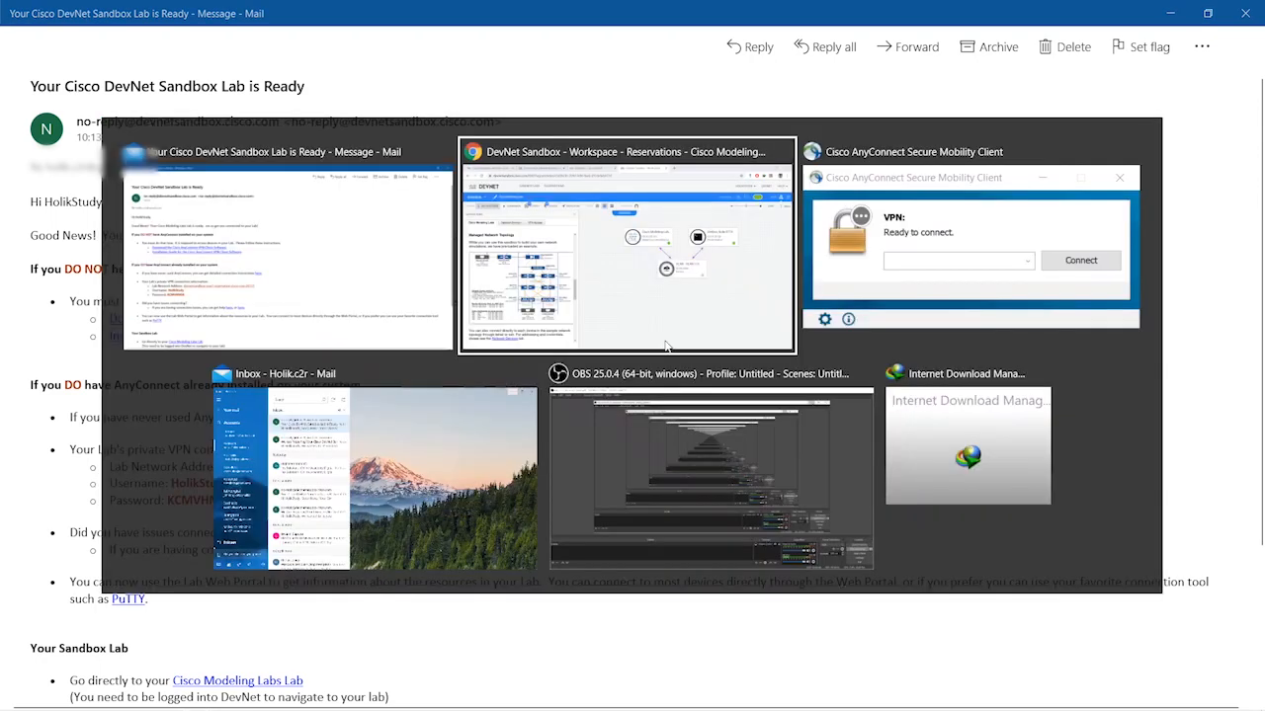
left_click_drag(608, 525, 746, 210)
left_click(743, 277)
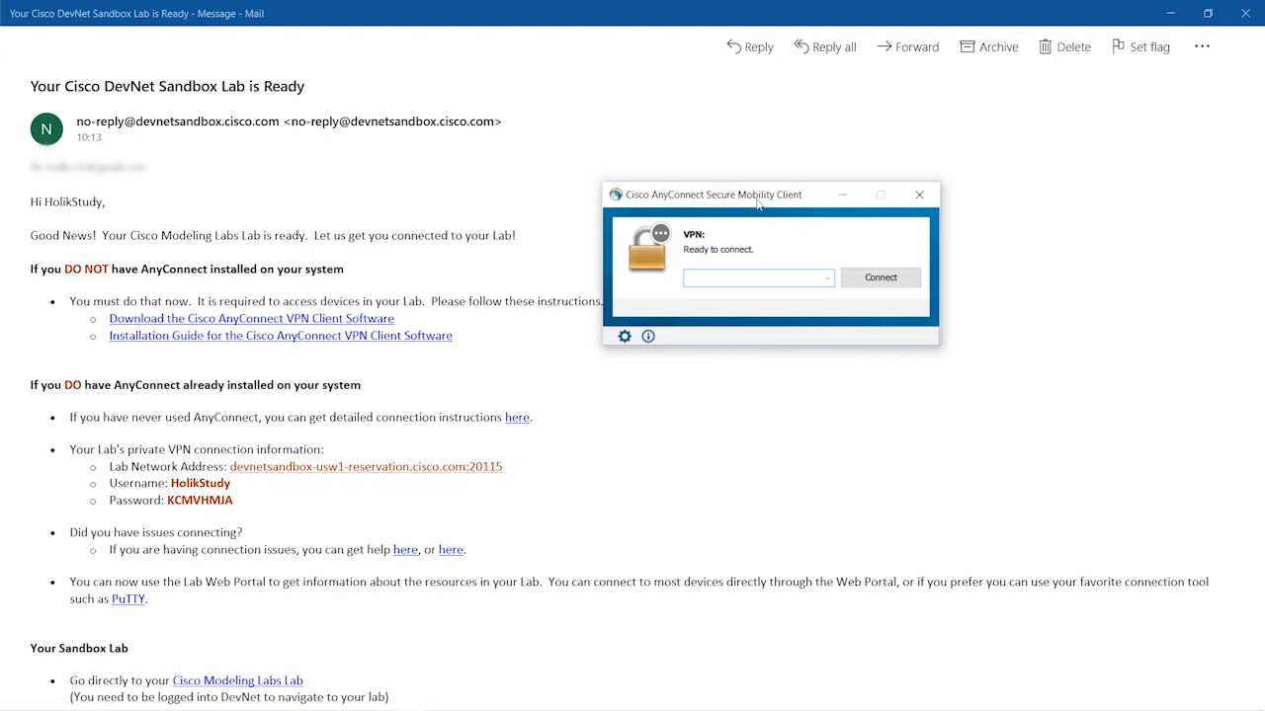
left_click_drag(758, 204, 833, 193)
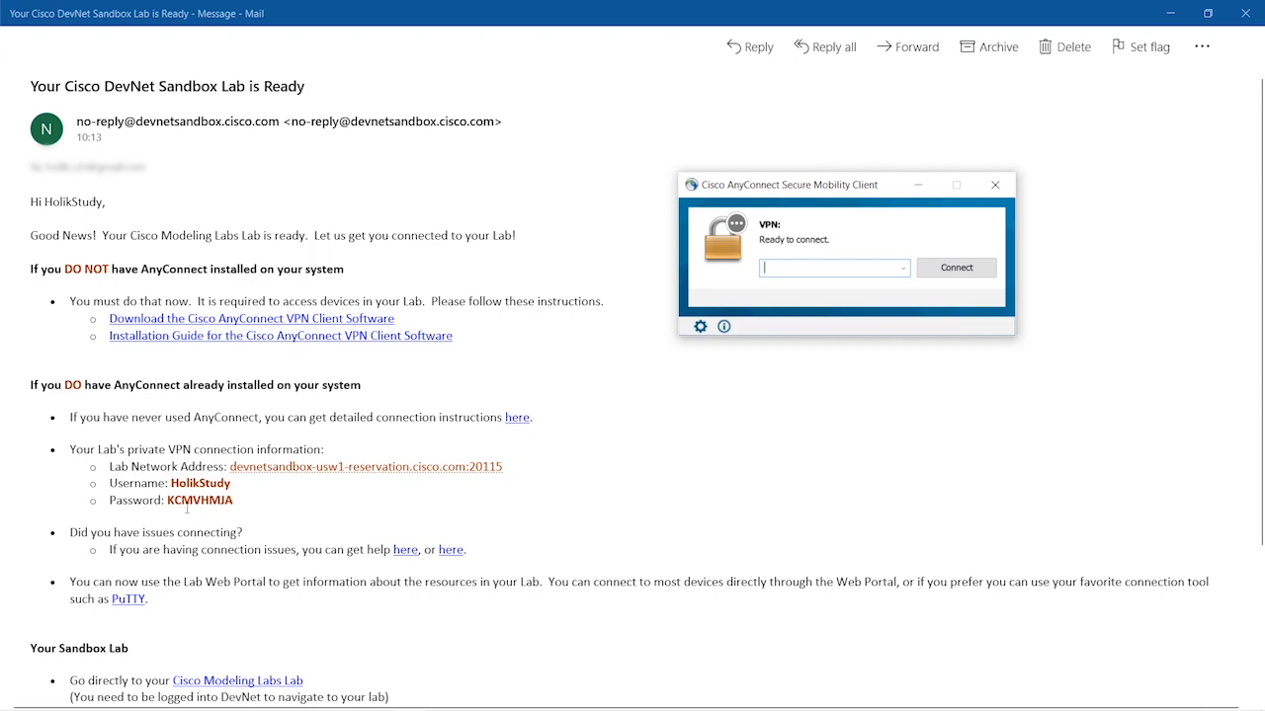
right_click(436, 474)
left_click(524, 450)
left_click_drag(510, 471, 250, 476)
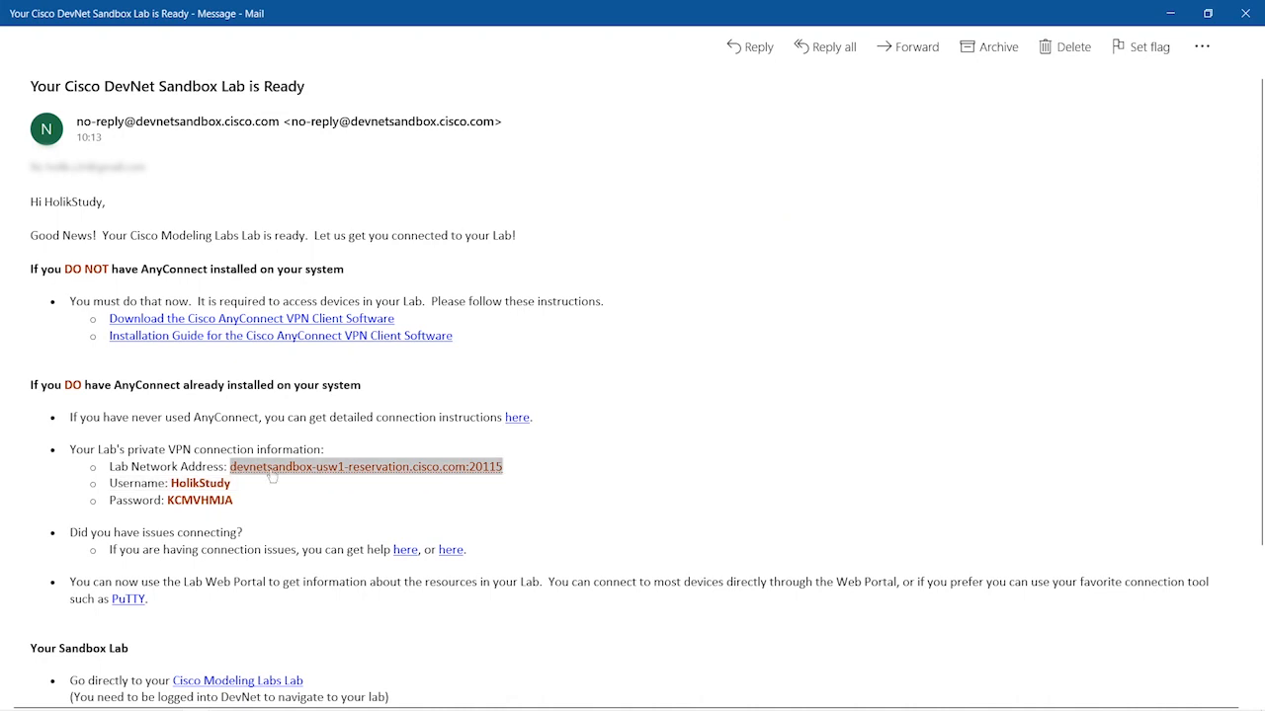
left_click(810, 269)
type("devnetsandbox-usw1-reservation.cisco.com:20115")
left_click(931, 275)
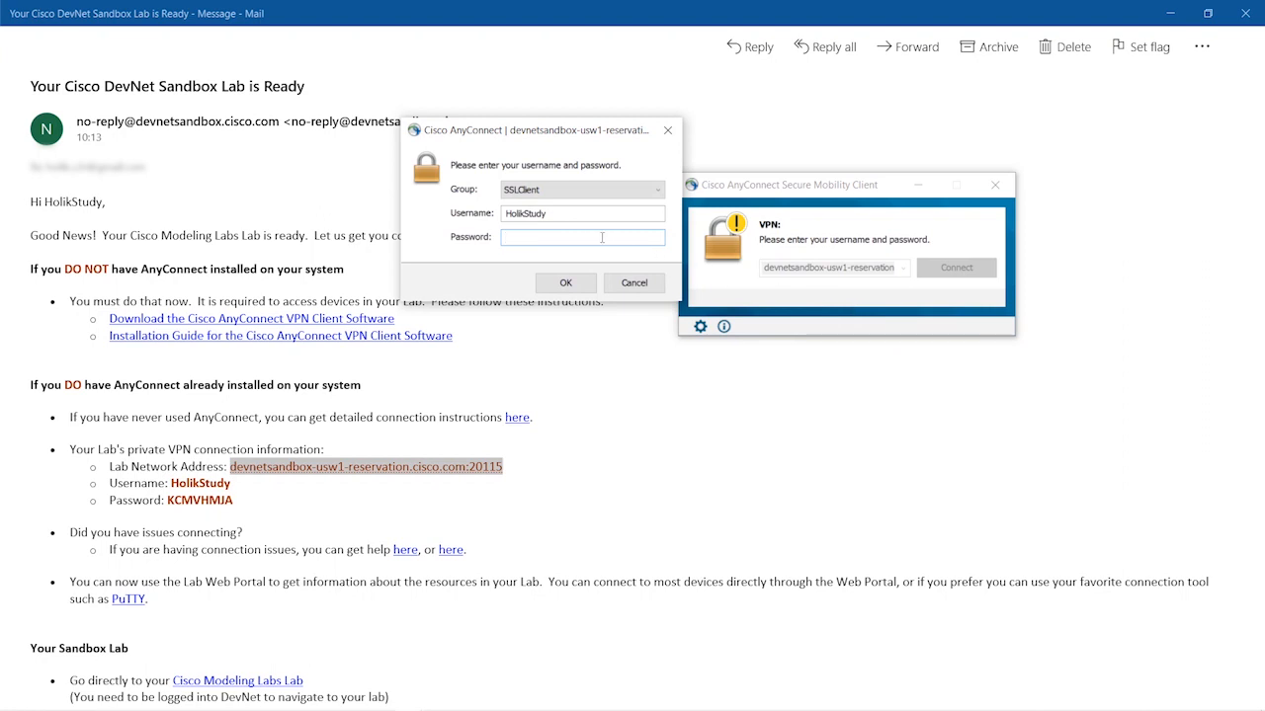
- Log in with the VPN password copied from the email
left_click_drag(237, 500, 167, 500)
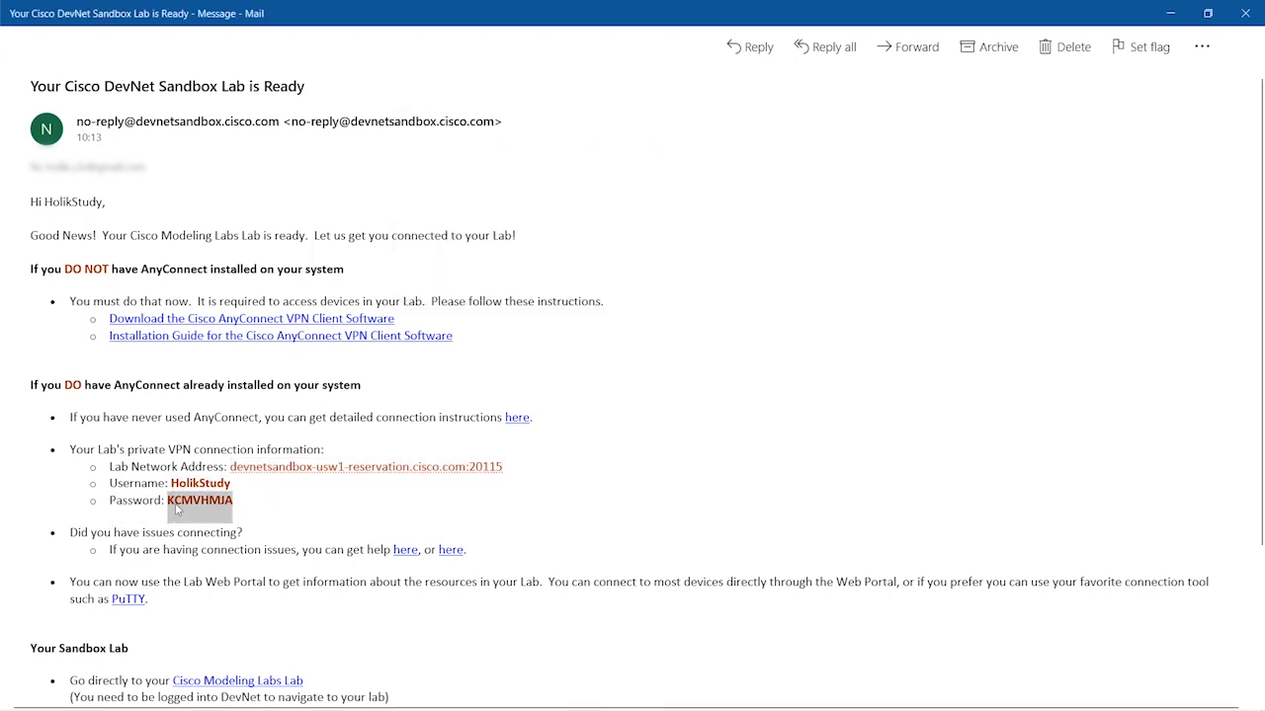
key("alt+Tab")
key("ctrl+v")
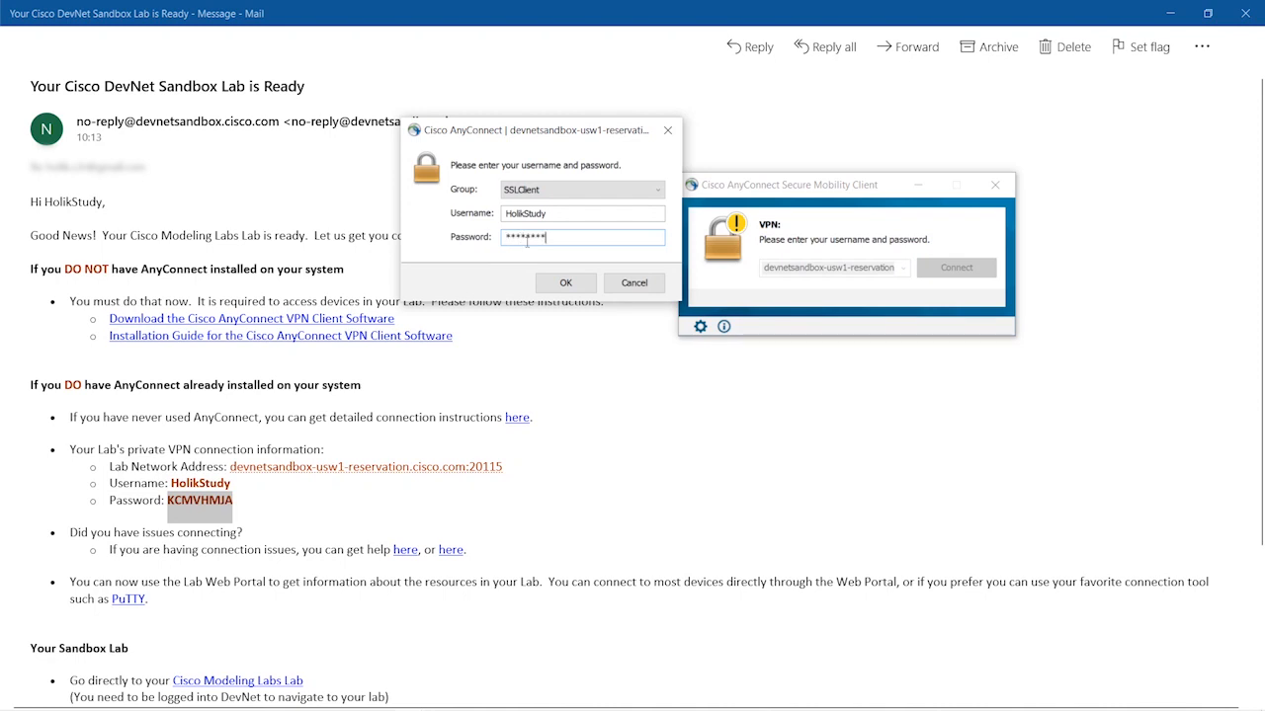
left_click(561, 284)
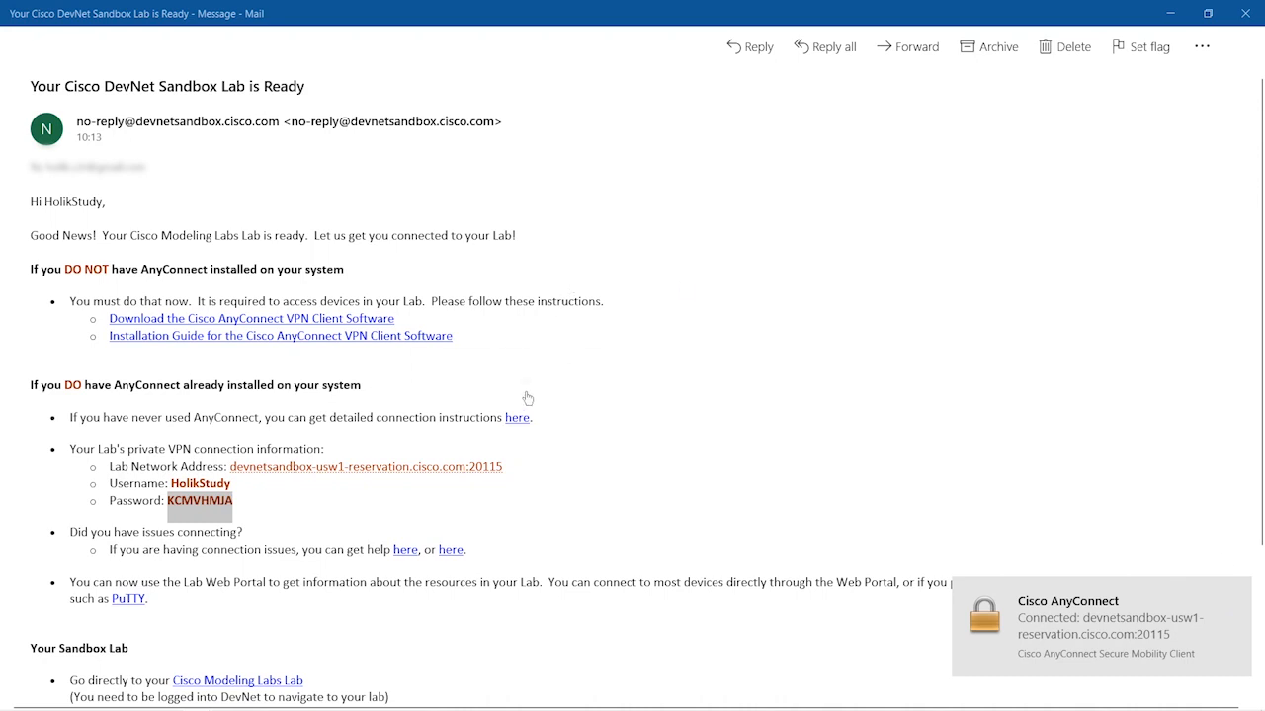
- Return to the DevNet Sandbox workspace and scroll to the CML server access details
key("alt+Tab")
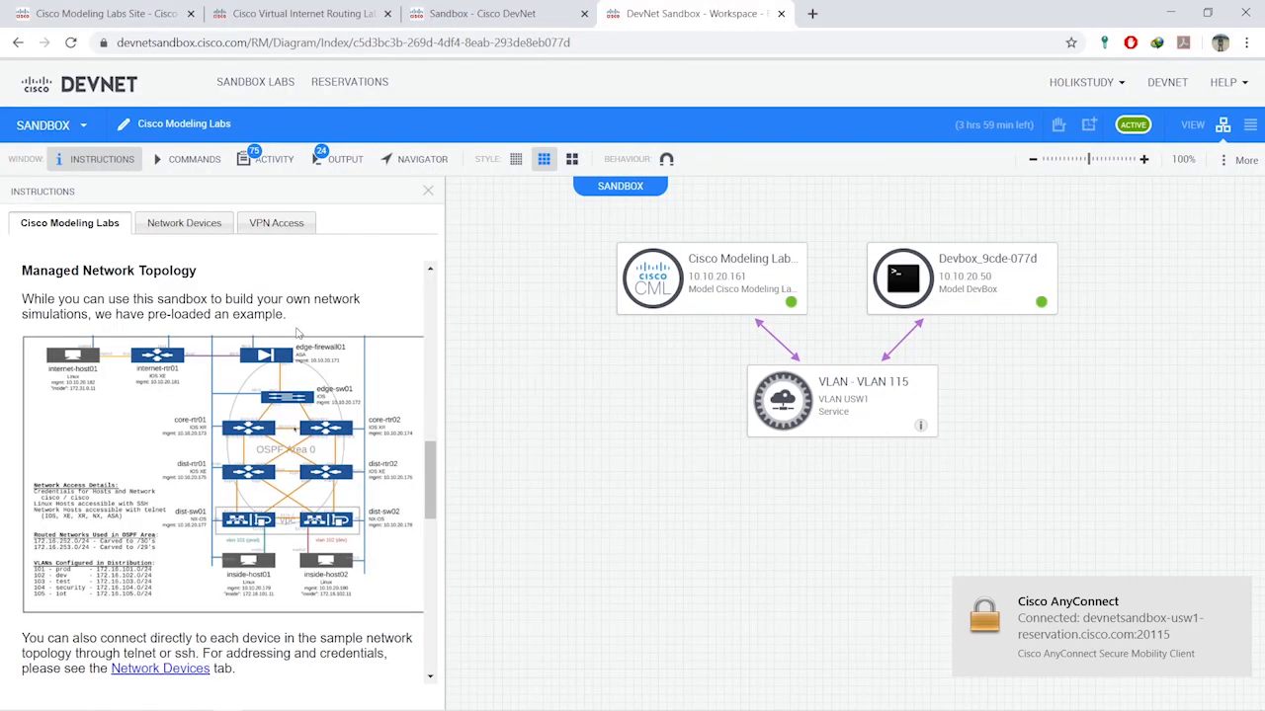
scroll(296, 333, "down", 2)
scroll(108, 240, "up", 3)
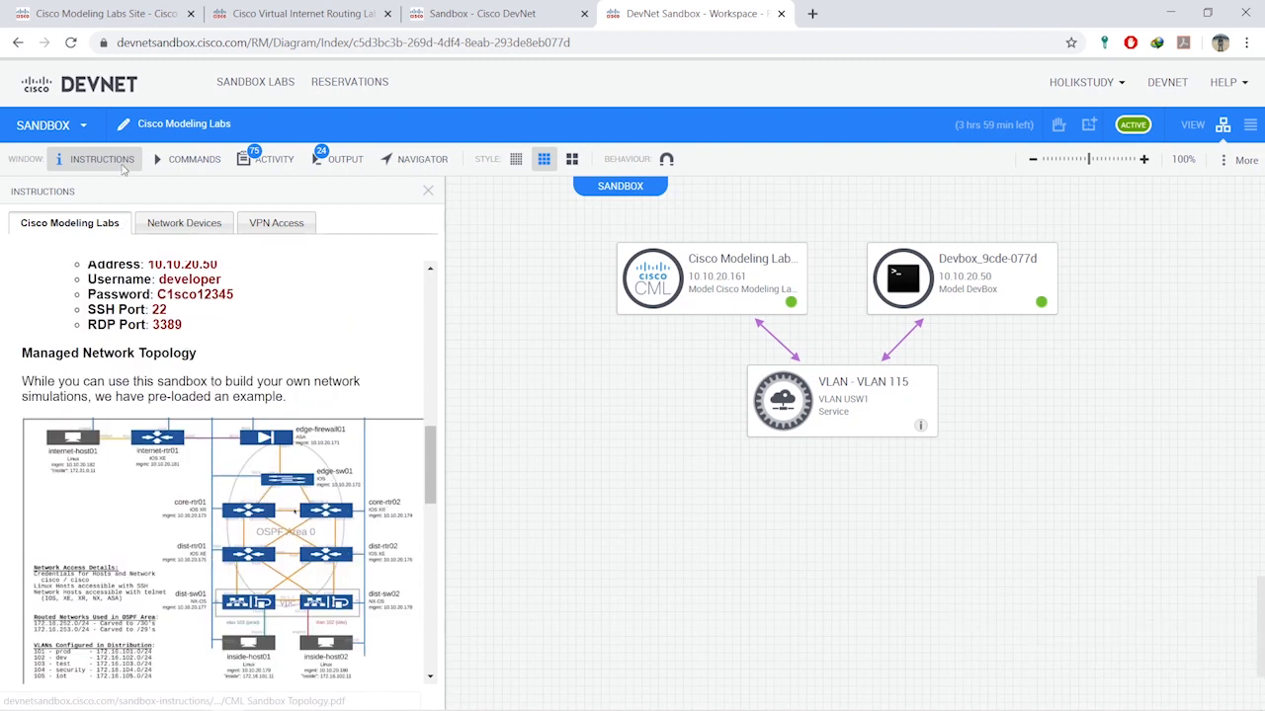
scroll(250, 346, "down", 4)
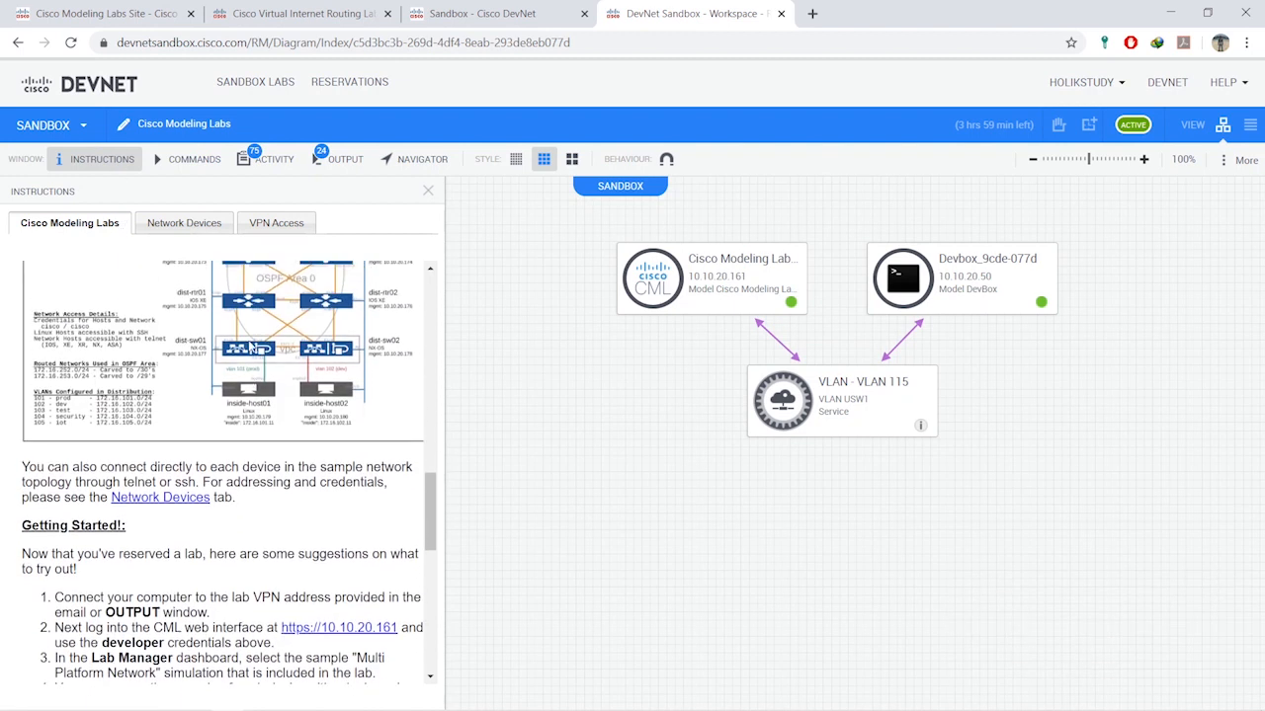
scroll(198, 342, "up", 2)
scroll(160, 339, "down", 2)
scroll(160, 350, "down", 3)
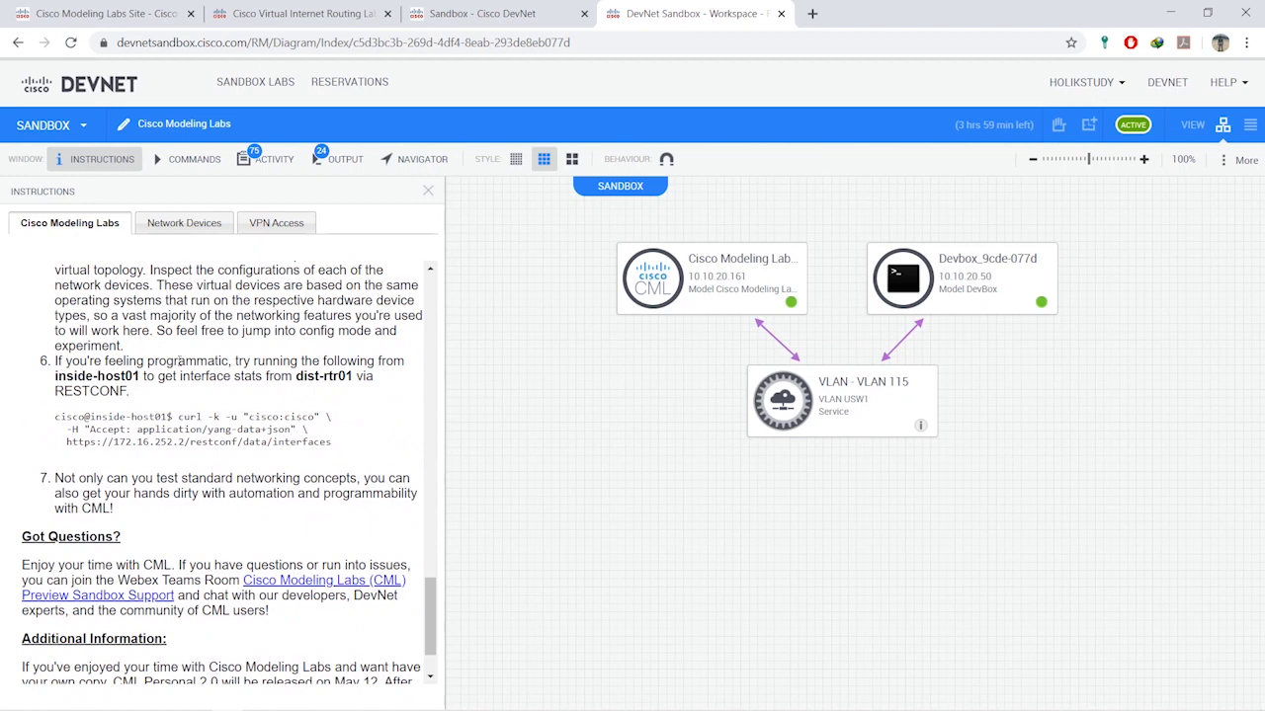
scroll(191, 372, "up", 5)
scroll(198, 385, "up", 5)
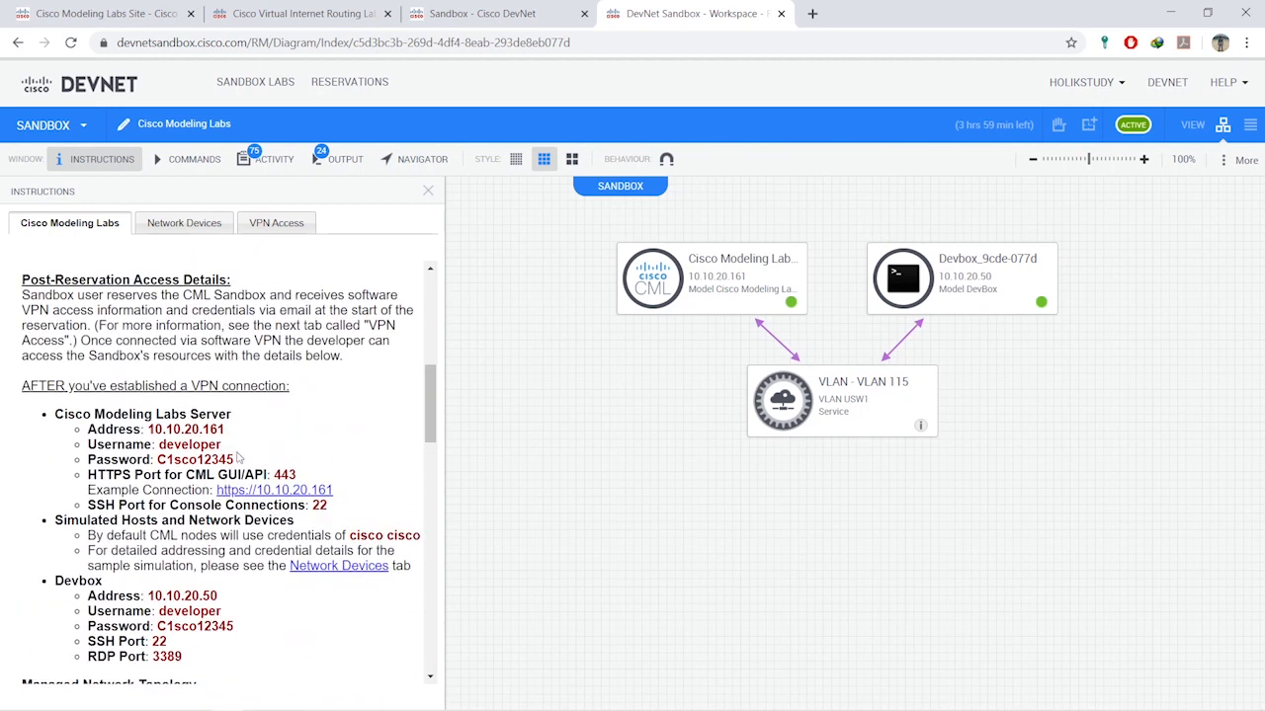
- Select and copy the CML server address 10.10.20.161
left_click_drag(226, 429, 166, 430)
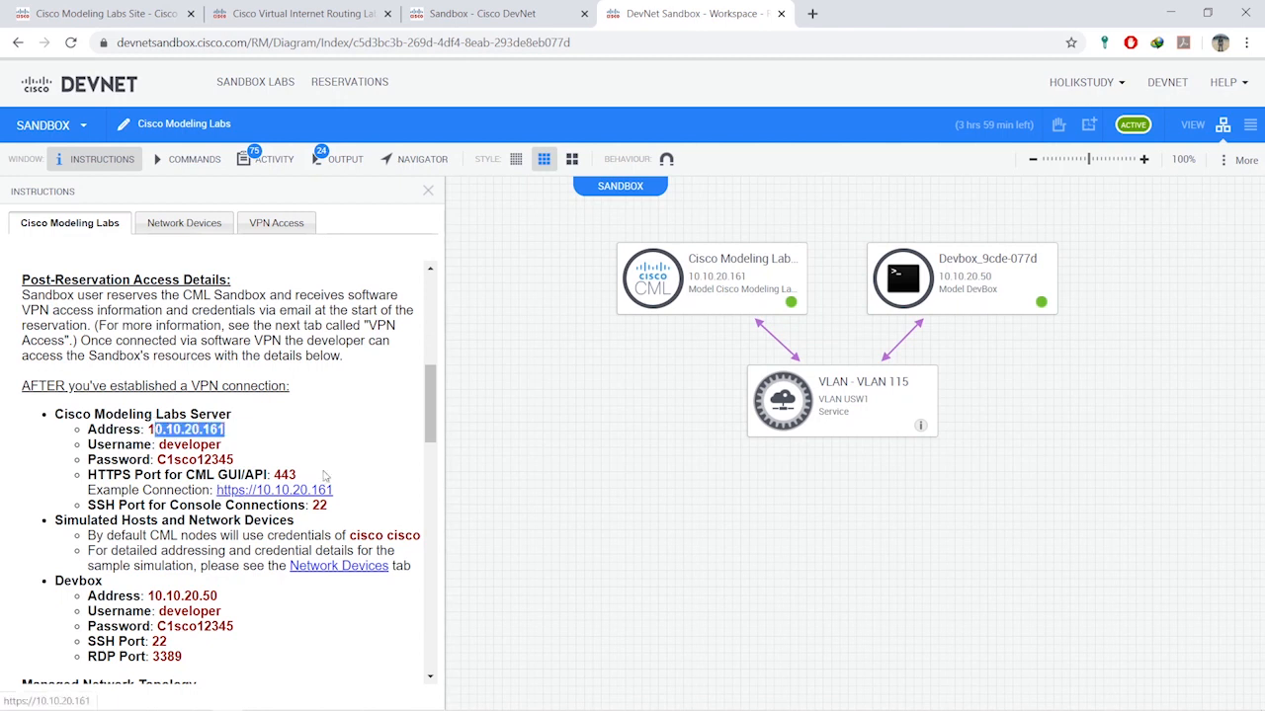
left_click_drag(227, 430, 148, 429)
right_click(161, 430)
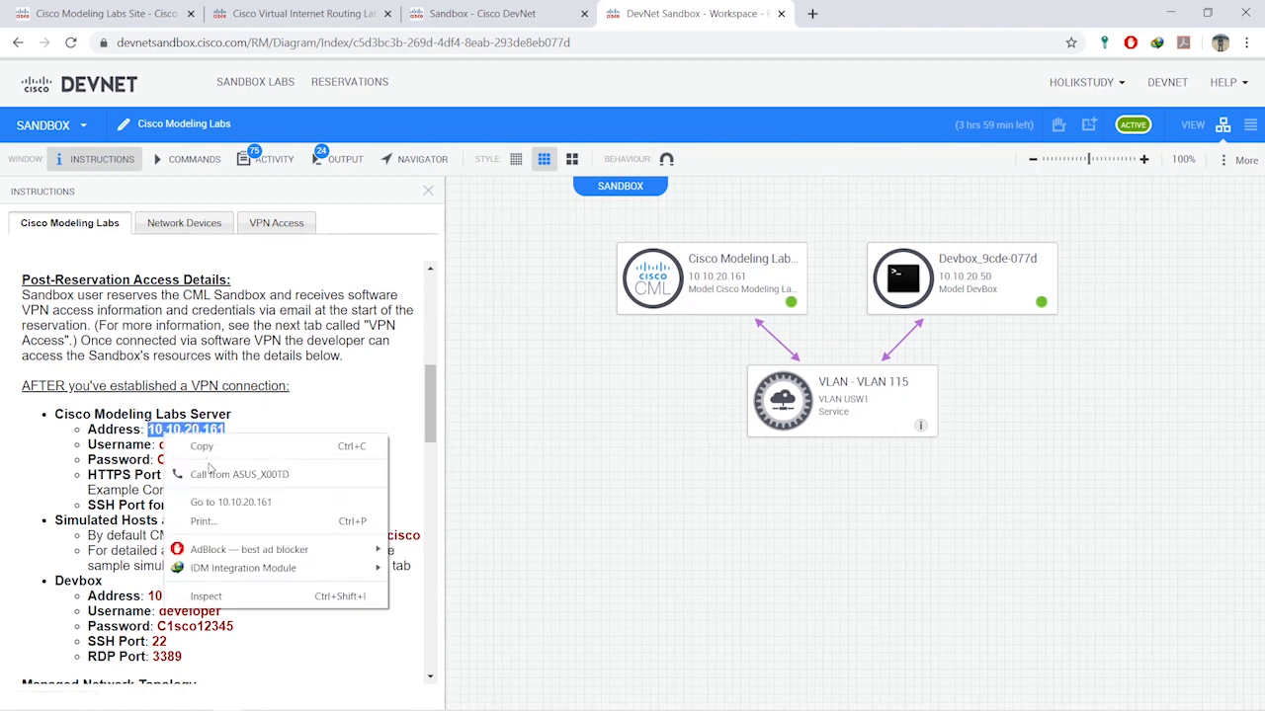
left_click(198, 446)
- Load the CML server at 10.10.20.161 in a new tab and accept the certificate warning
left_click(812, 14)
key("ctrl+v")
key("Return")
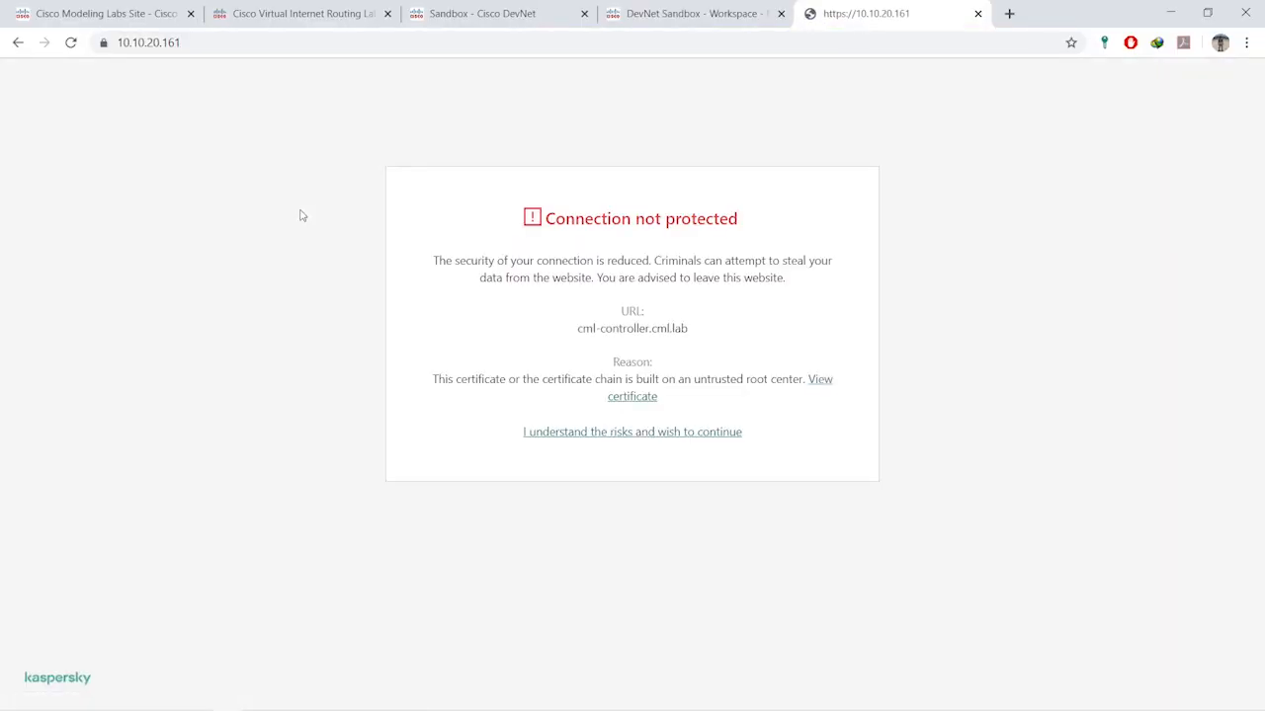
left_click(623, 435)
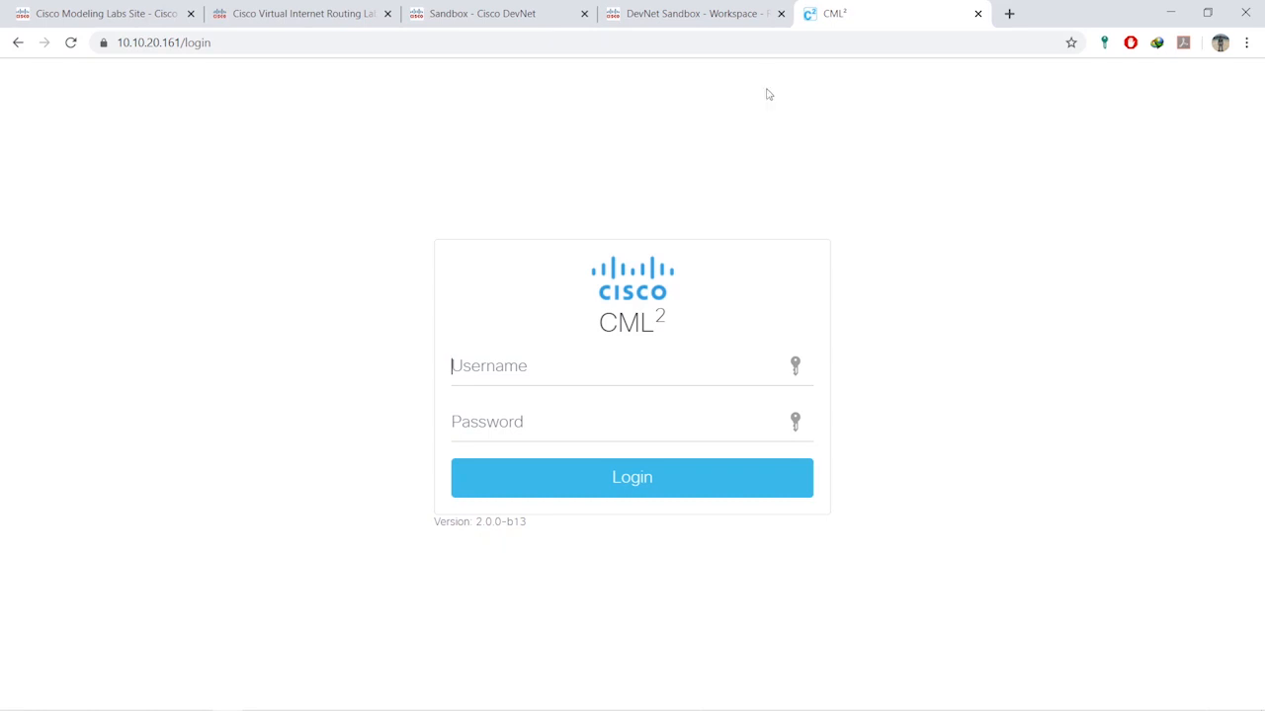
- Log in with the sandbox username and password from the instructions, declining to save the password
left_click(737, 16)
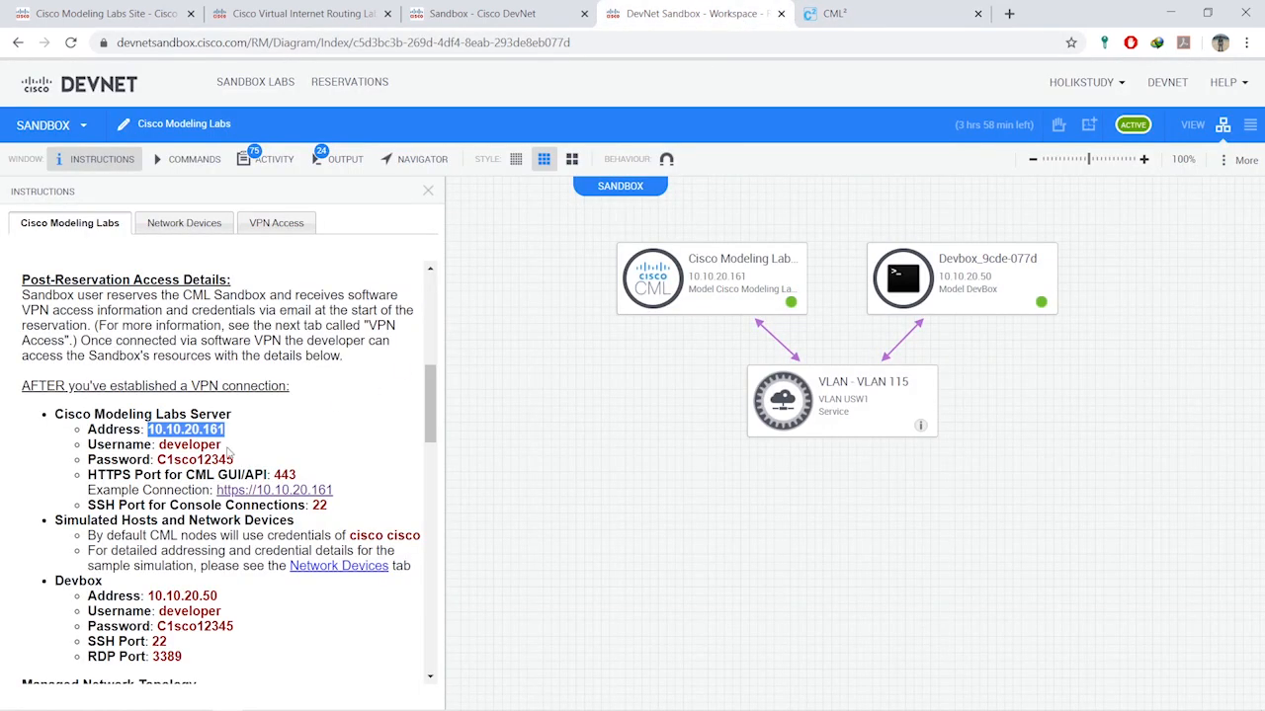
left_click_drag(223, 446, 156, 461)
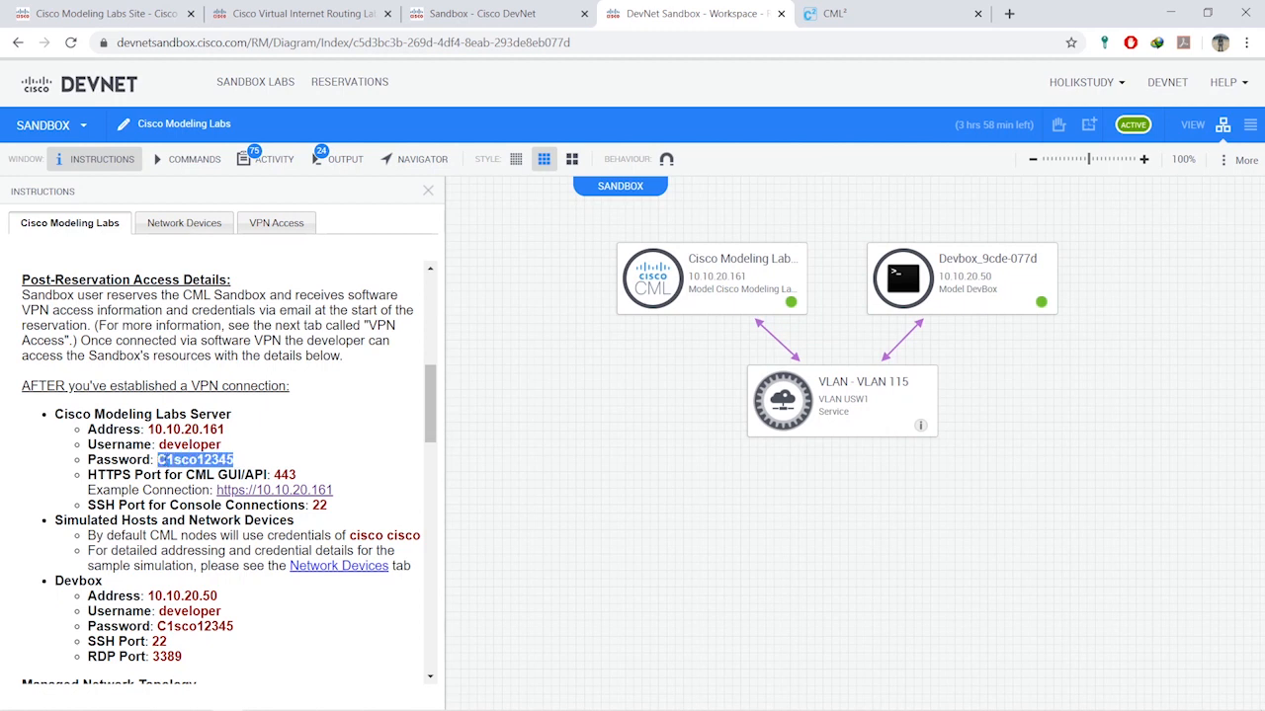
left_click(834, 13)
type("developer")
key("Tab")
type("C1sco12345")
key("Return")
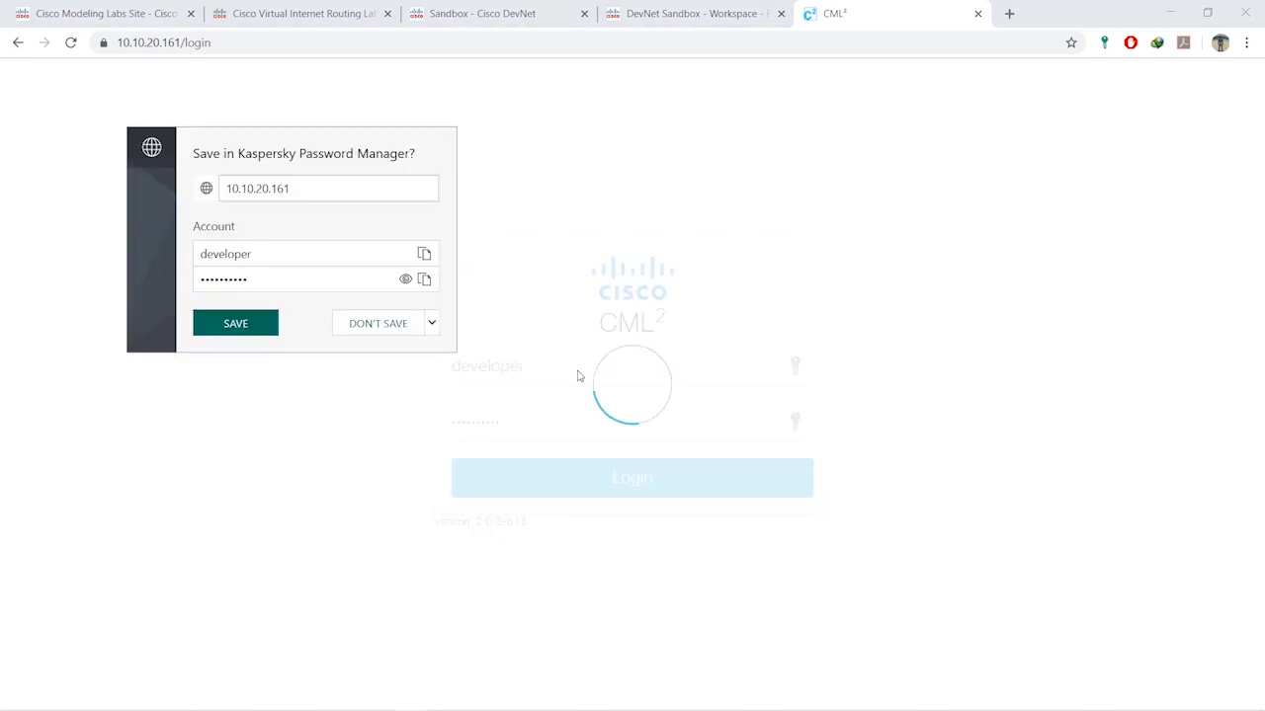
left_click(364, 329)
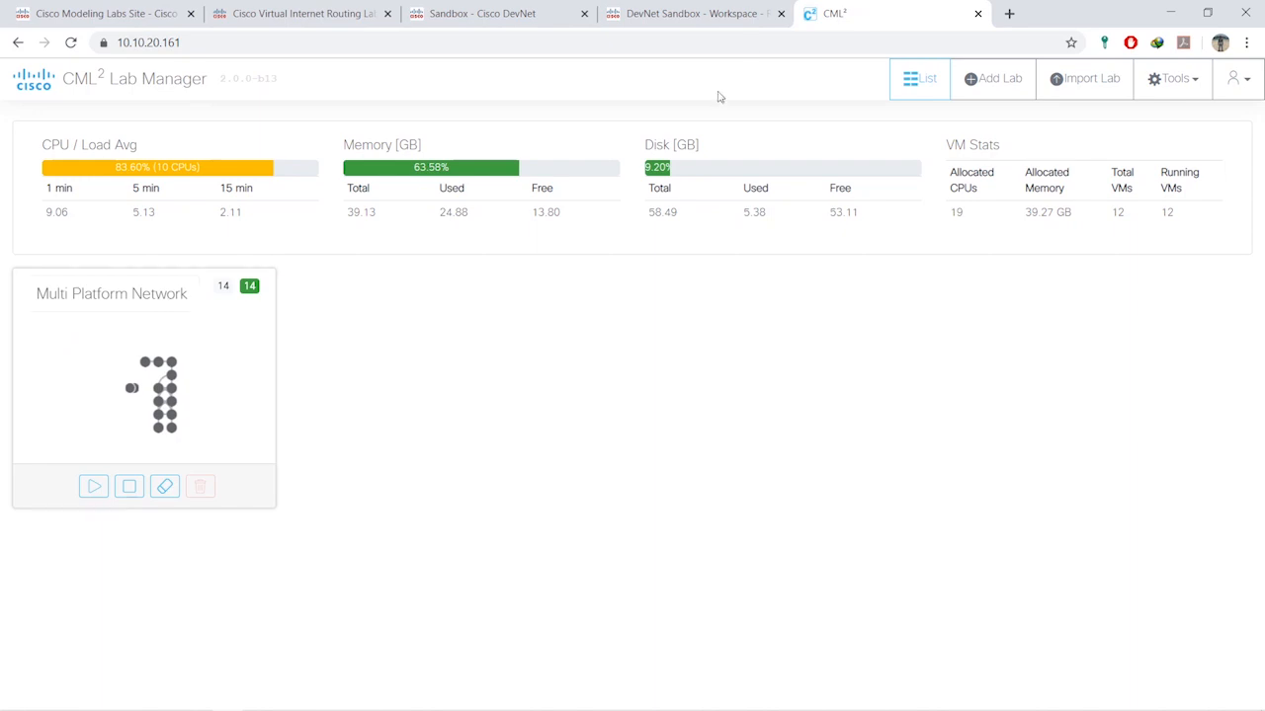
left_click(717, 14)
scroll(211, 353, "down", 4)
scroll(211, 353, "down", 3)
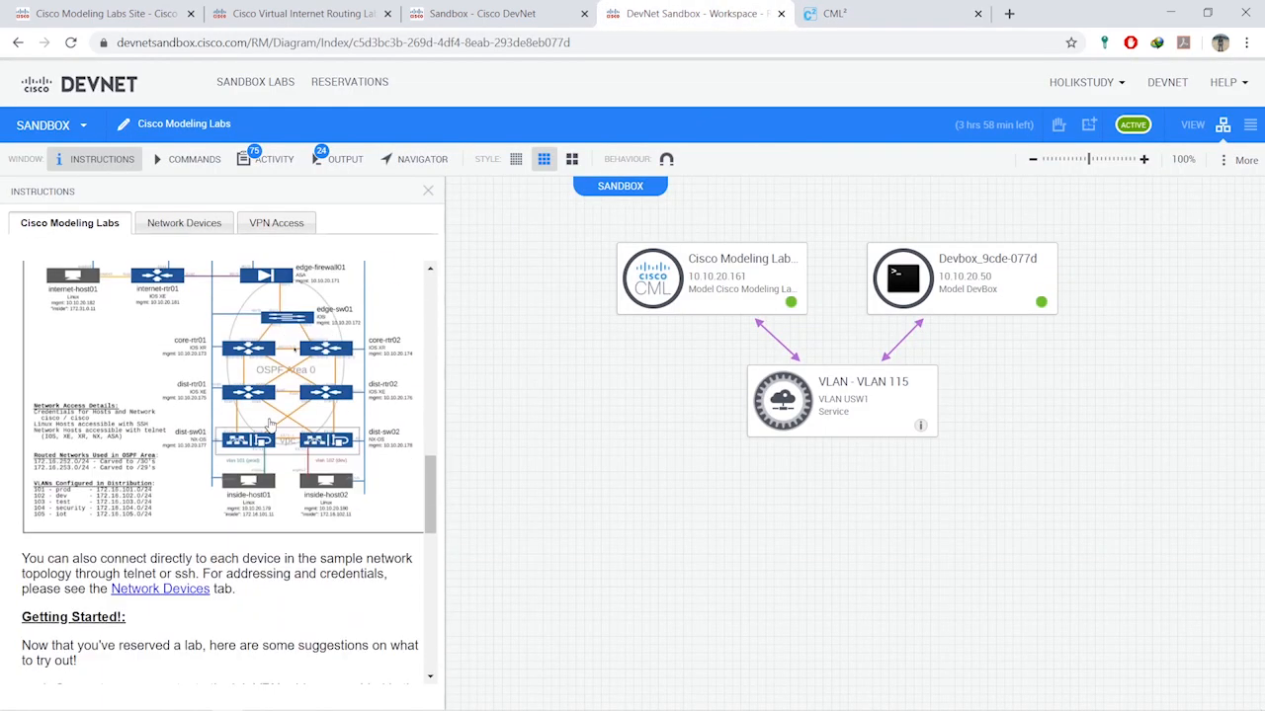
scroll(255, 404, "up", 1)
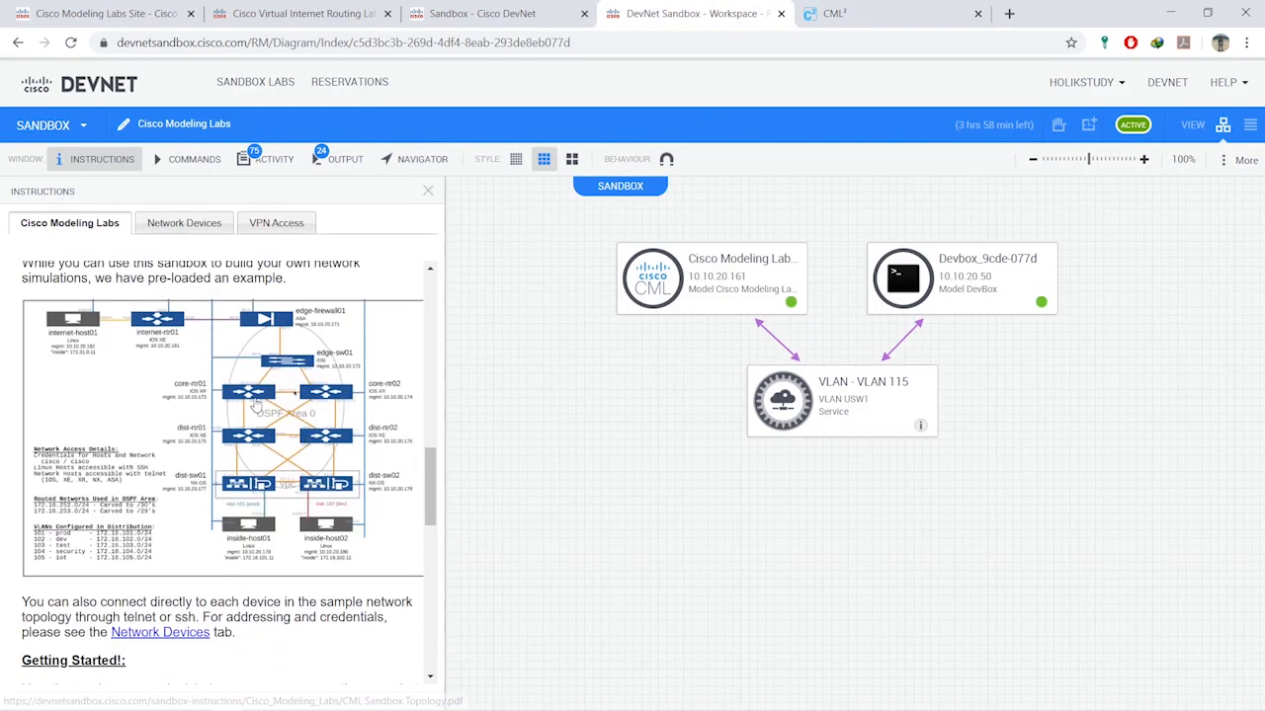
left_click(871, 16)
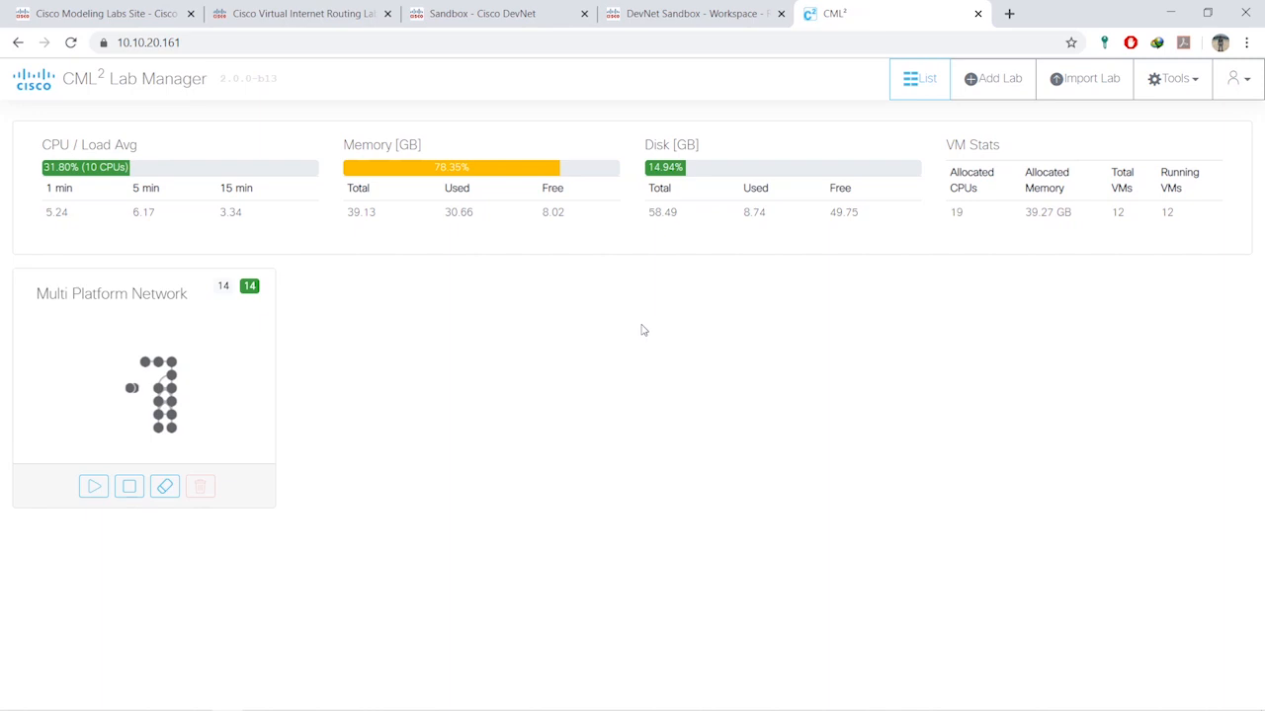
- Add a new lab, retitle it LAB1, and open its empty workbench
left_click(1001, 89)
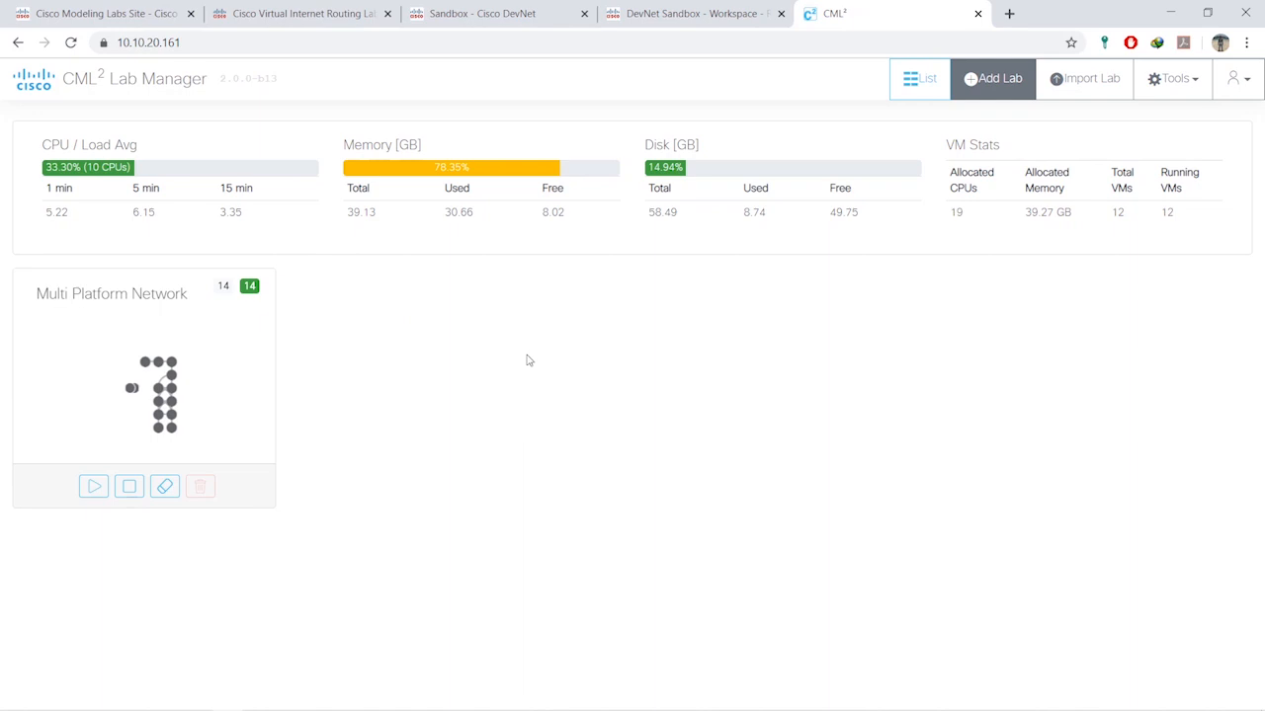
left_click(401, 297)
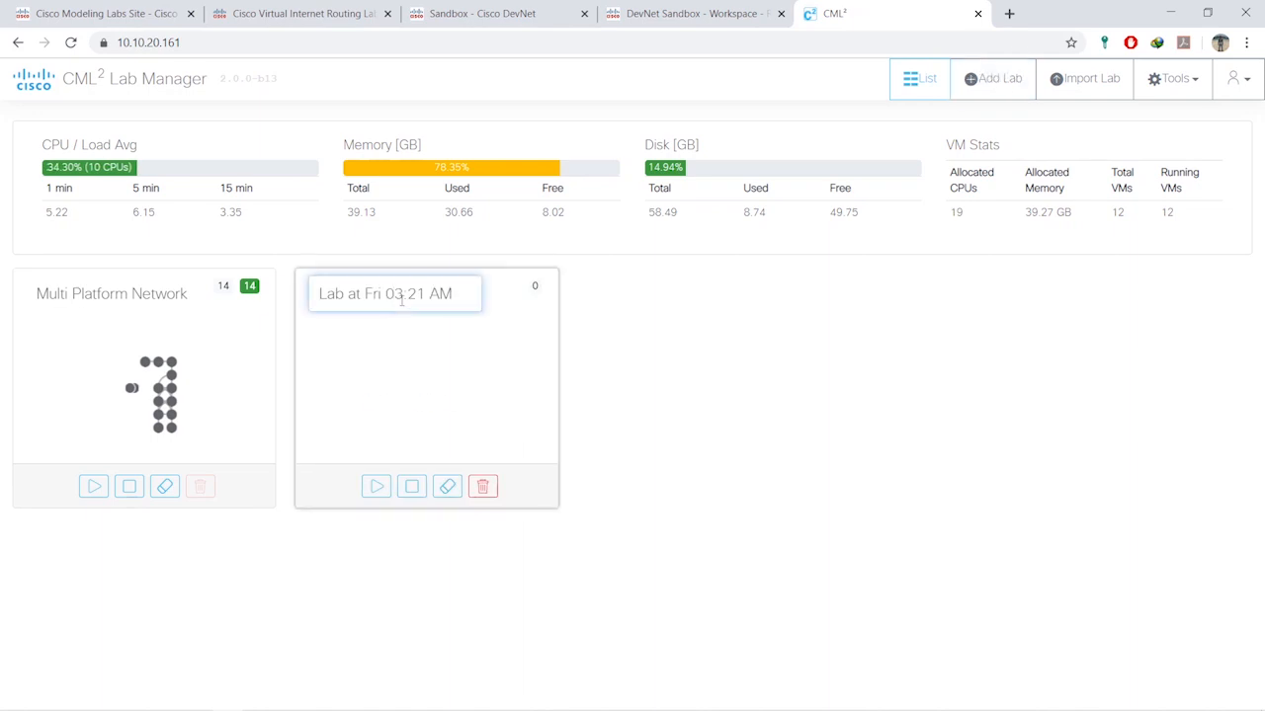
key("ctrl+a")
type("LAB1")
key("Return")
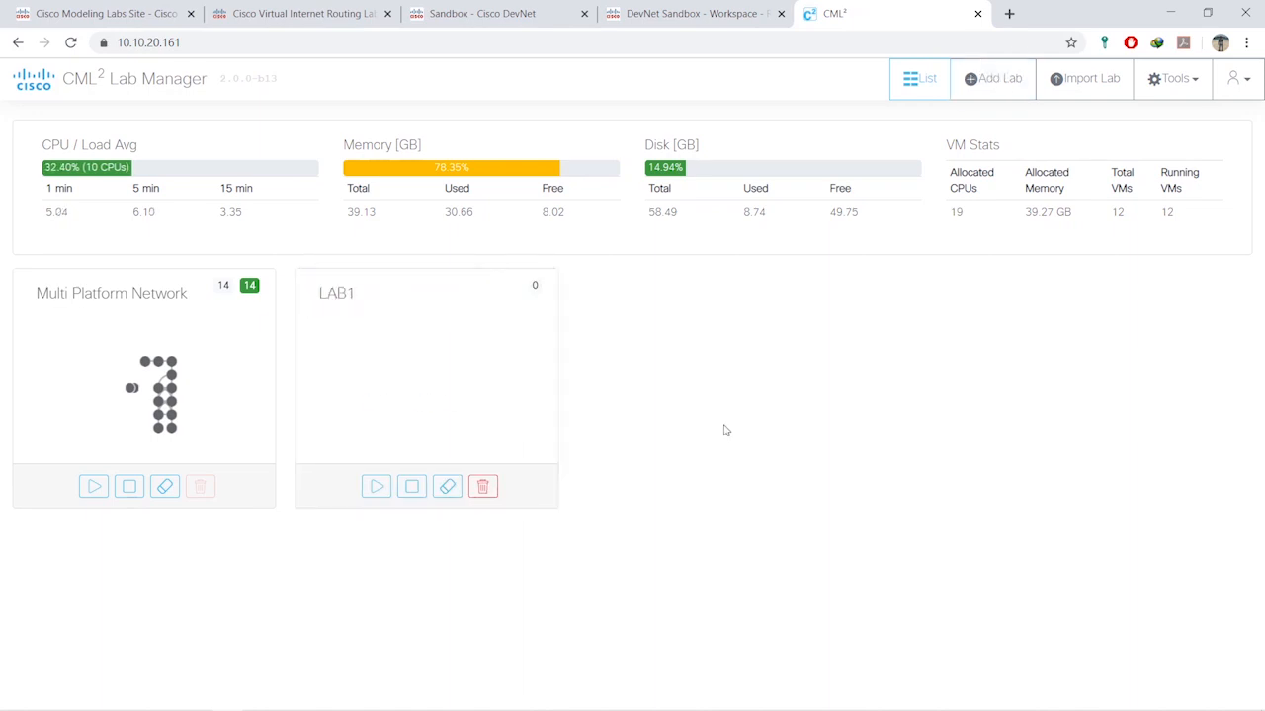
left_click(426, 373)
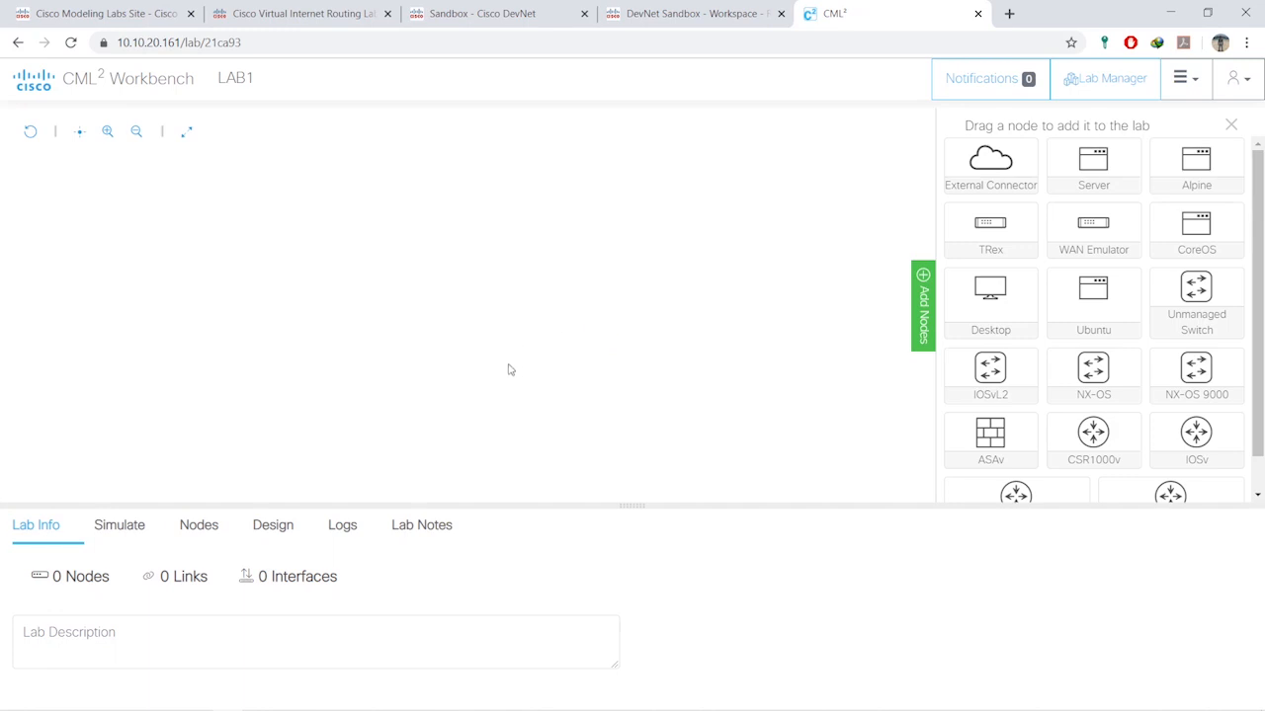
scroll(1152, 237, "down", 1)
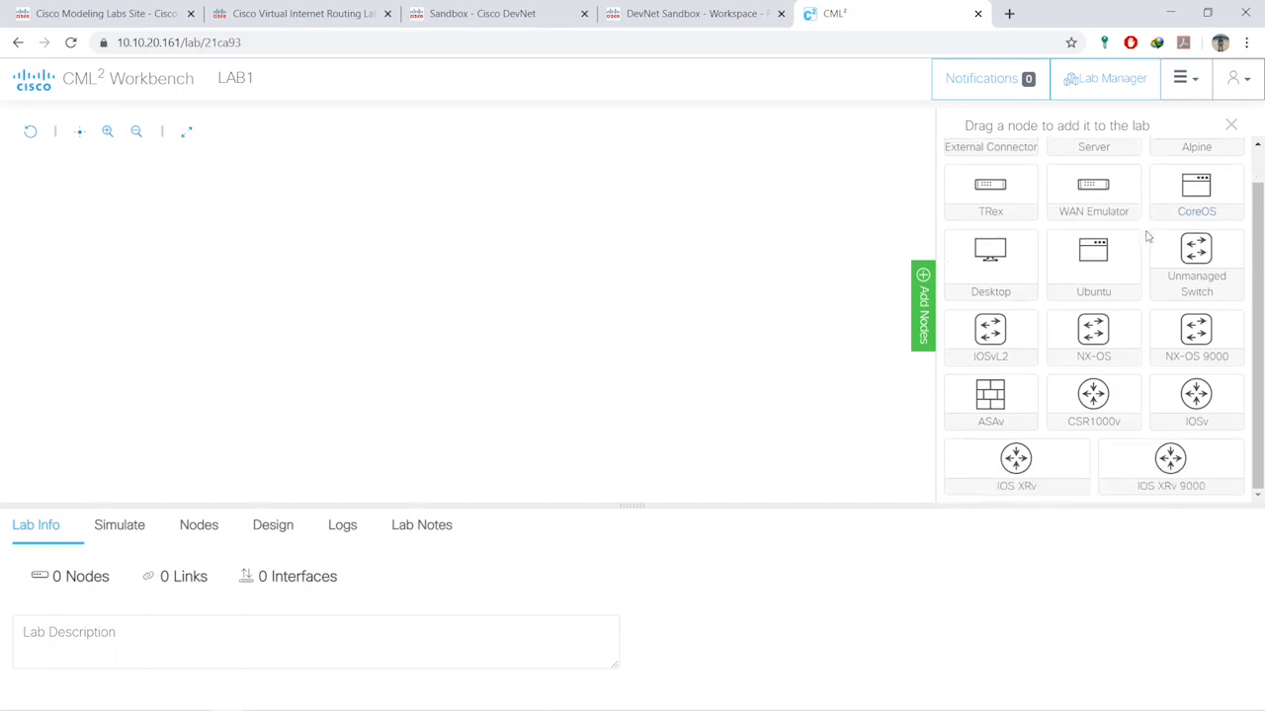
scroll(1154, 277, "up", 1)
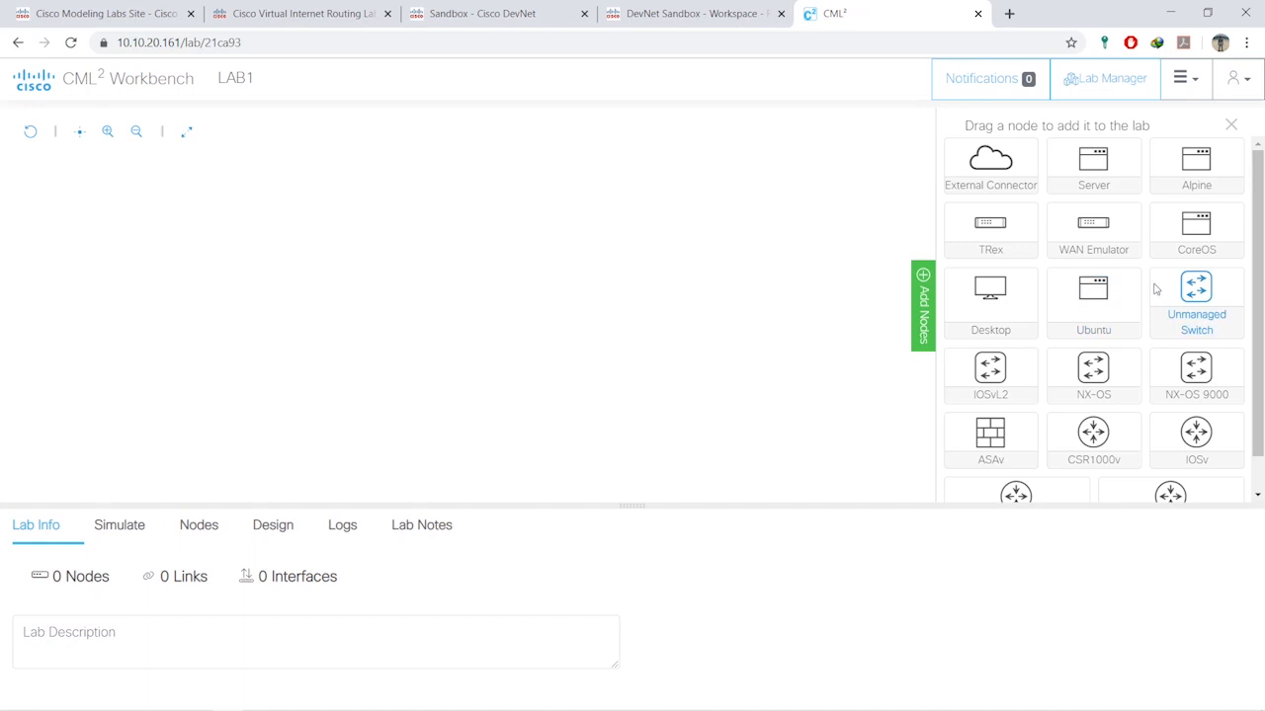
scroll(1156, 289, "down", 1)
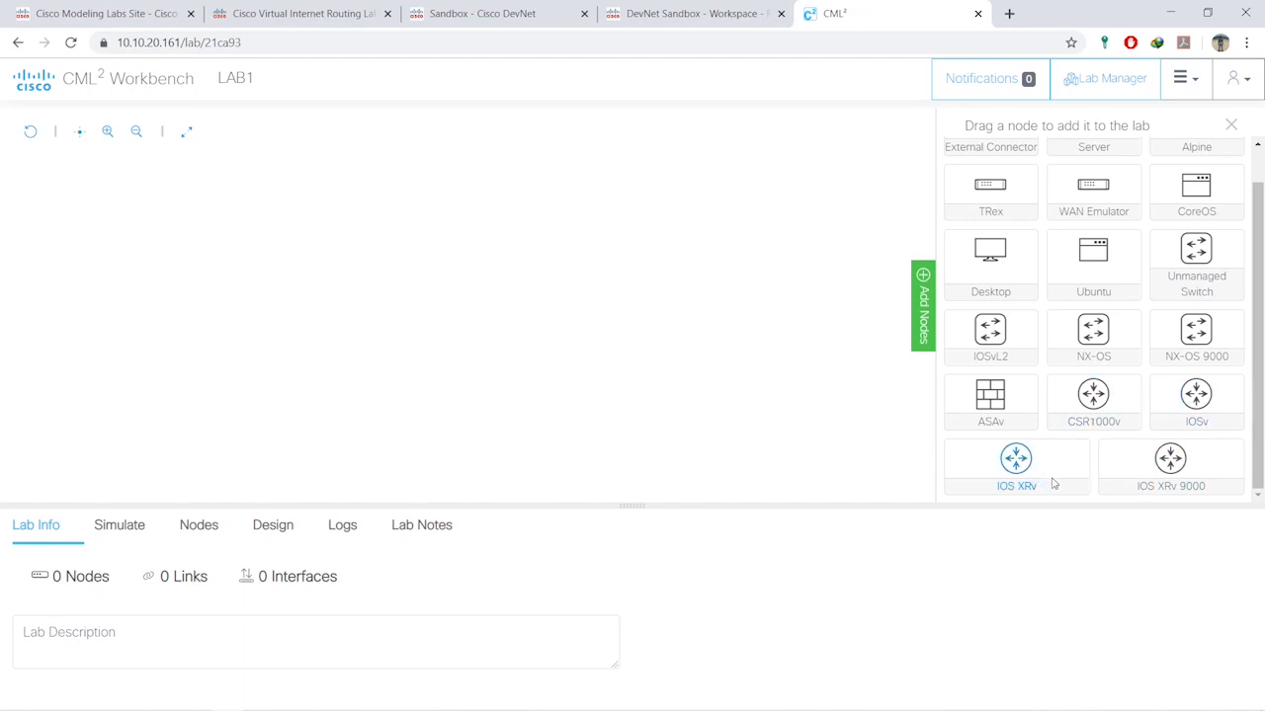
scroll(1126, 378, "up", 1)
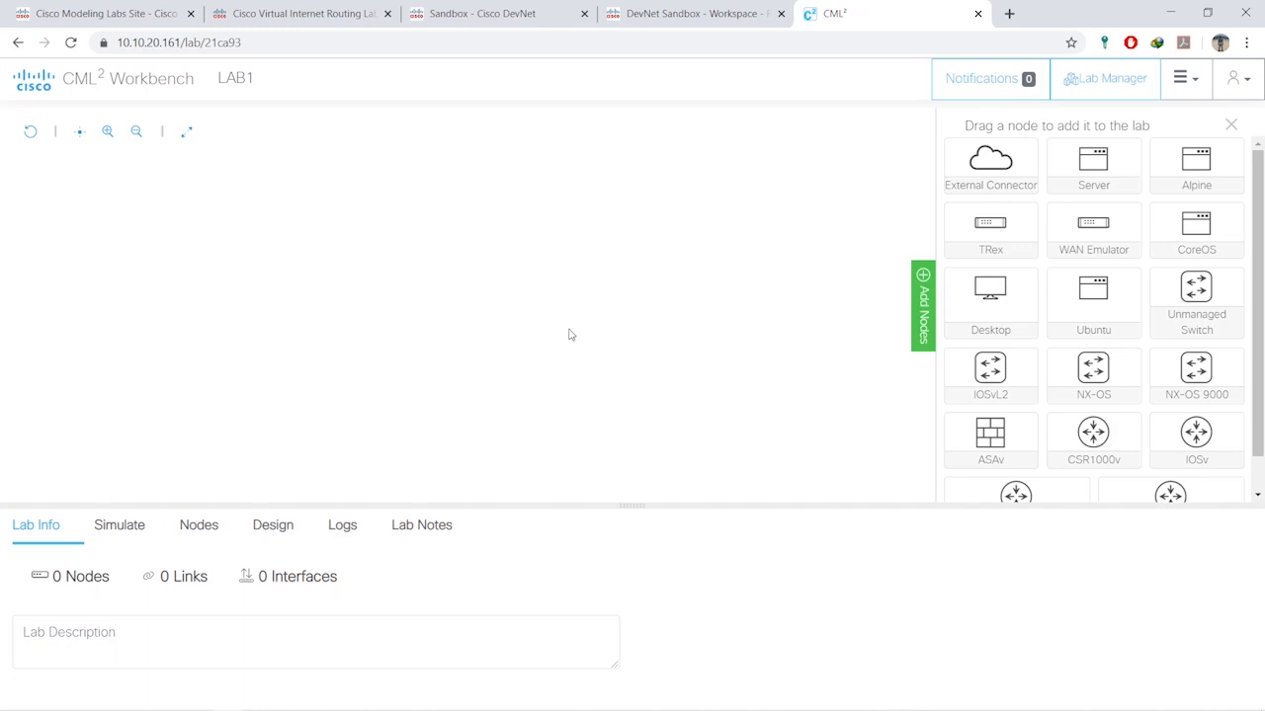
scroll(1118, 330, "down", 1)
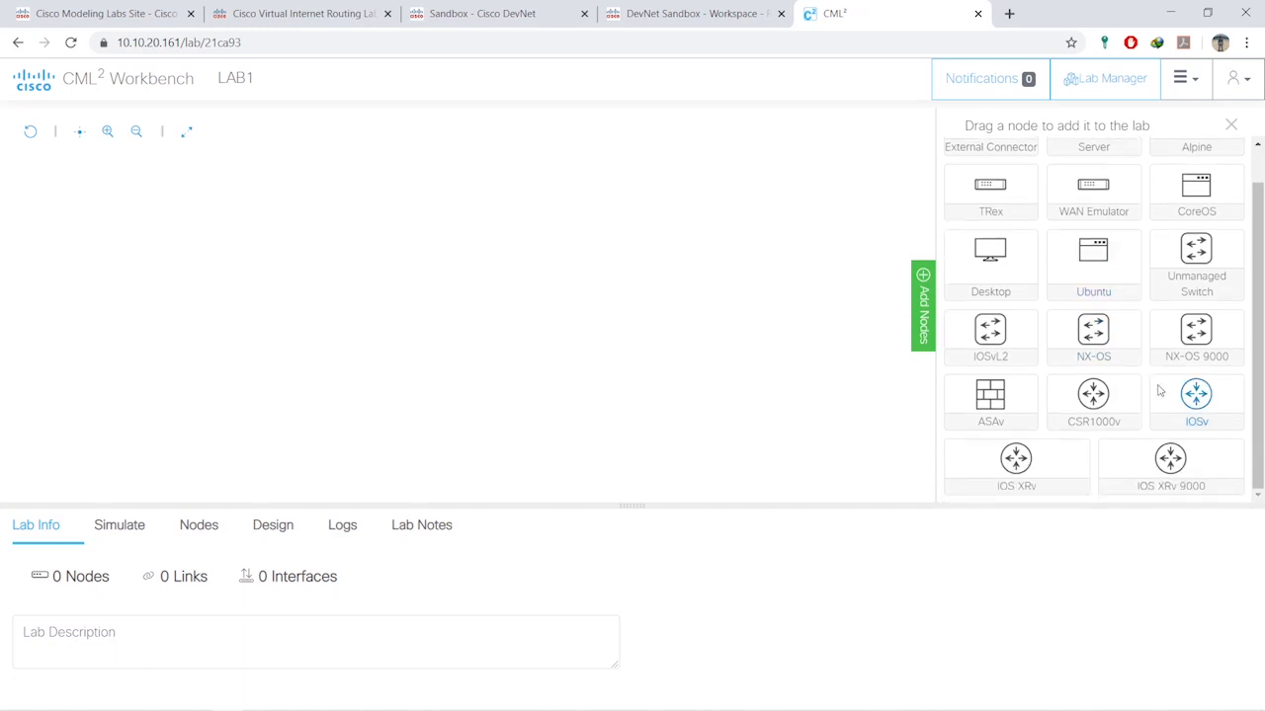
- Place two IOSv routers side by side and drag a link from iosv-0 to iosv-1
left_click_drag(1195, 395, 384, 234)
left_click_drag(1190, 400, 568, 234)
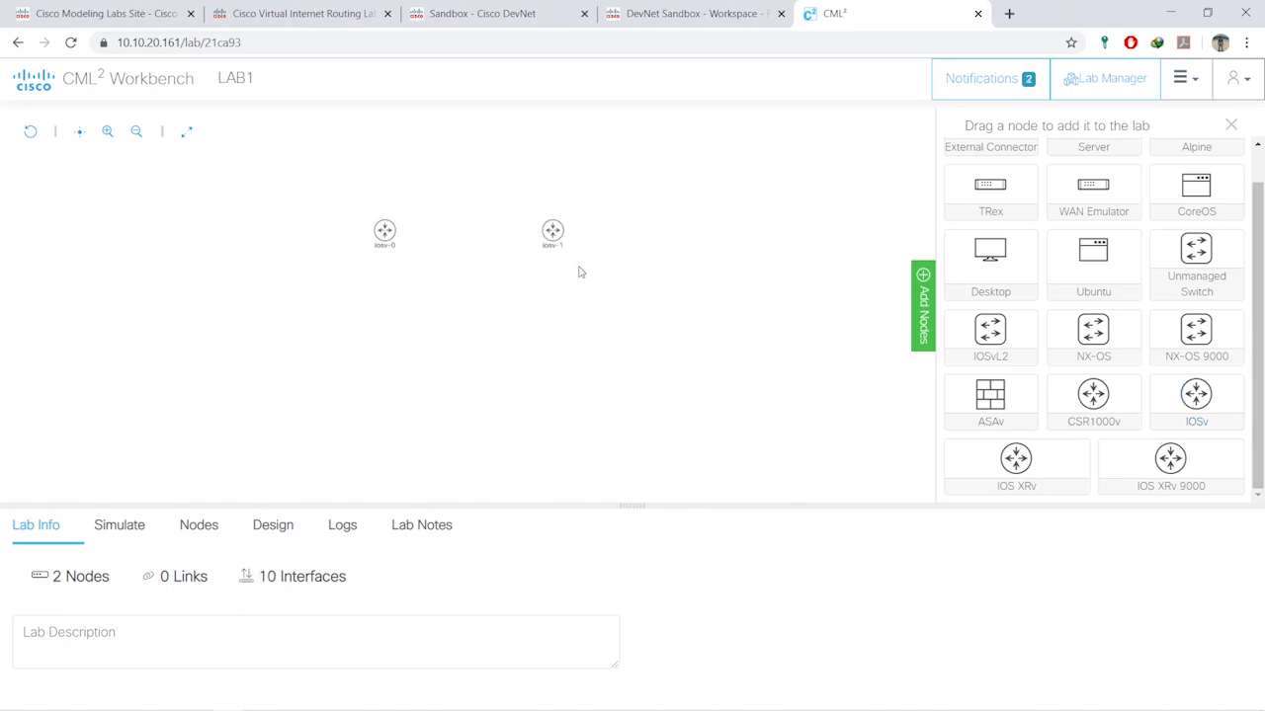
left_click_drag(385, 231, 375, 229)
left_click_drag(553, 233, 556, 225)
mouse_move(392, 233)
left_click_drag(391, 209, 552, 231)
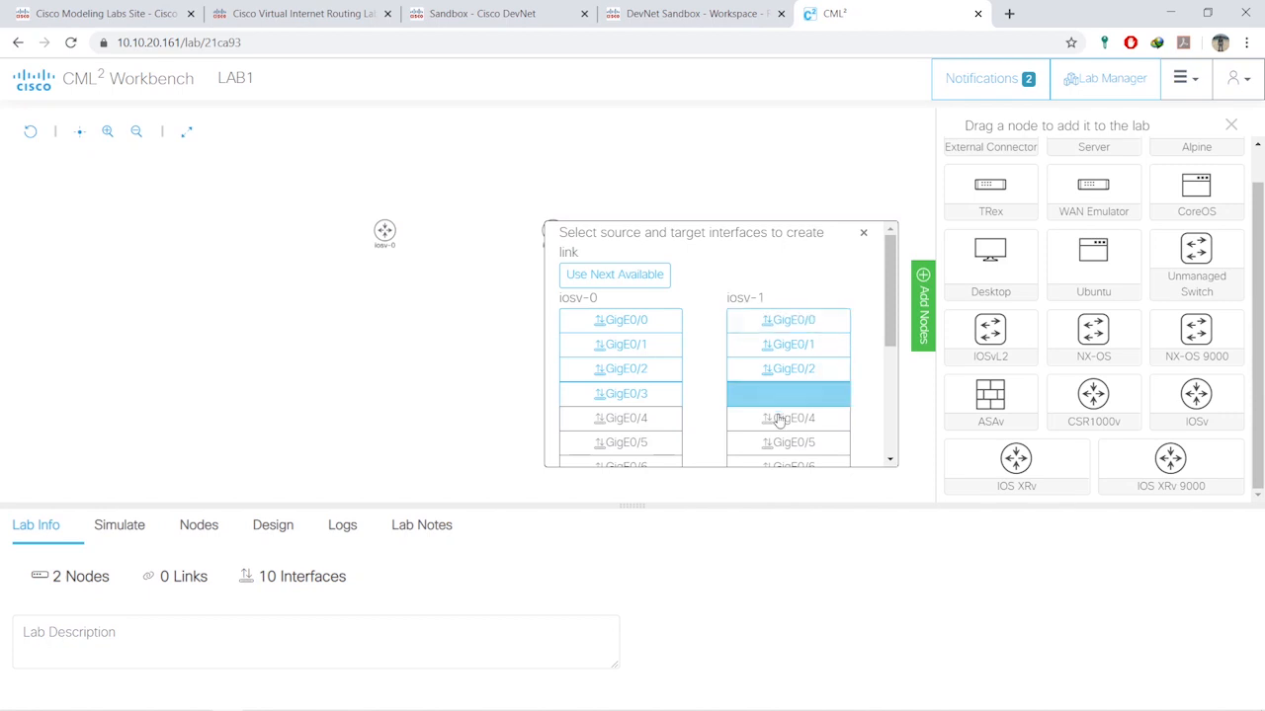
- In the link picker, connect iosv-0 GigE0/0 to iosv-1 GigE0/1
scroll(755, 368, "down", 3)
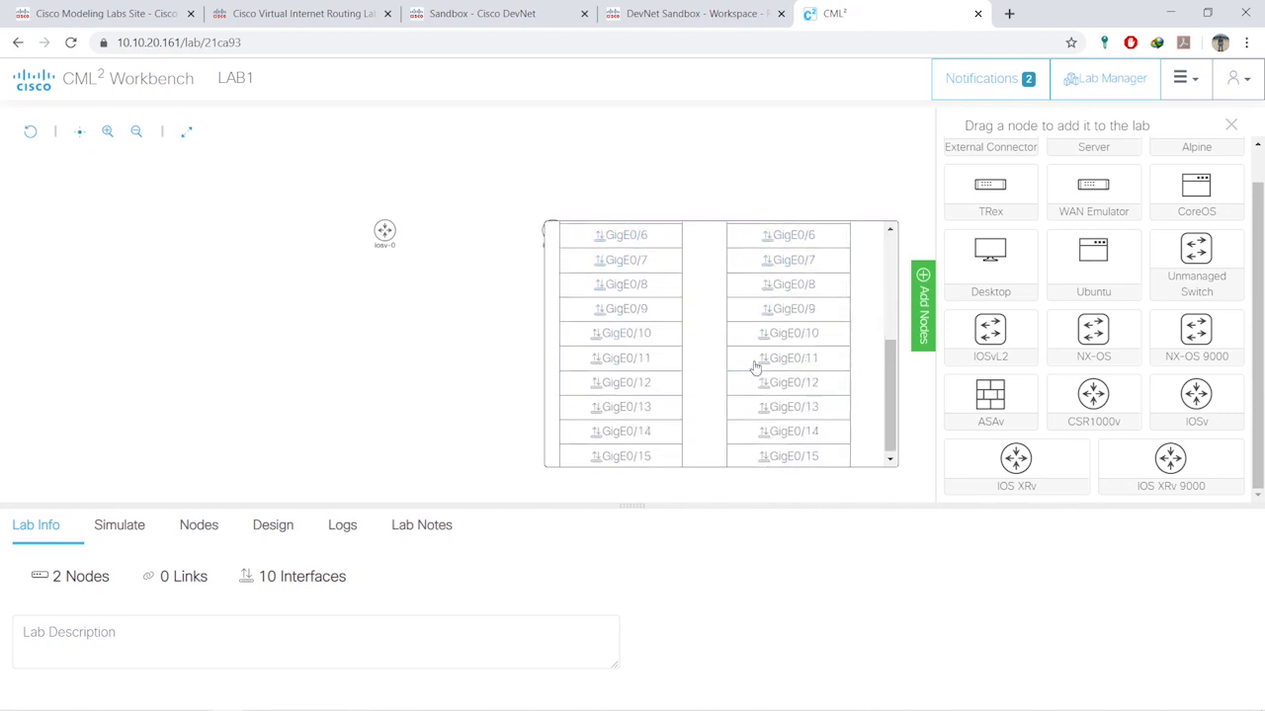
scroll(755, 367, "up", 3)
left_click(617, 322)
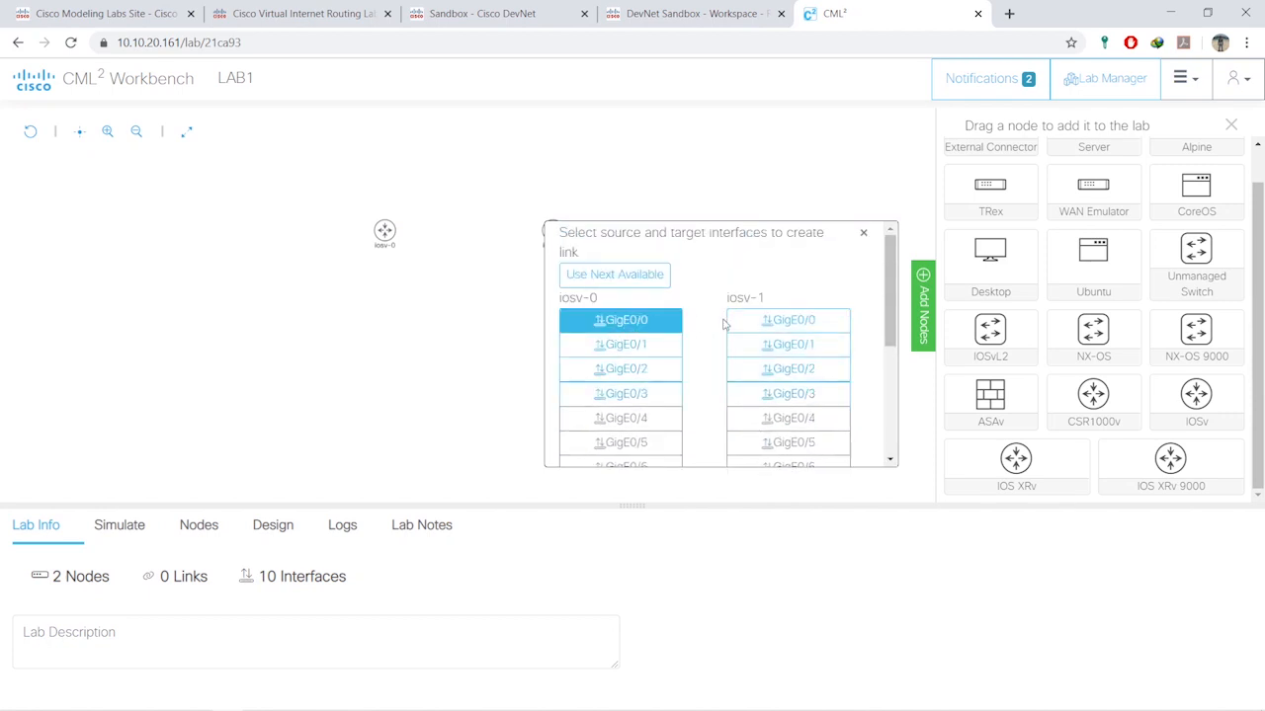
left_click(621, 394)
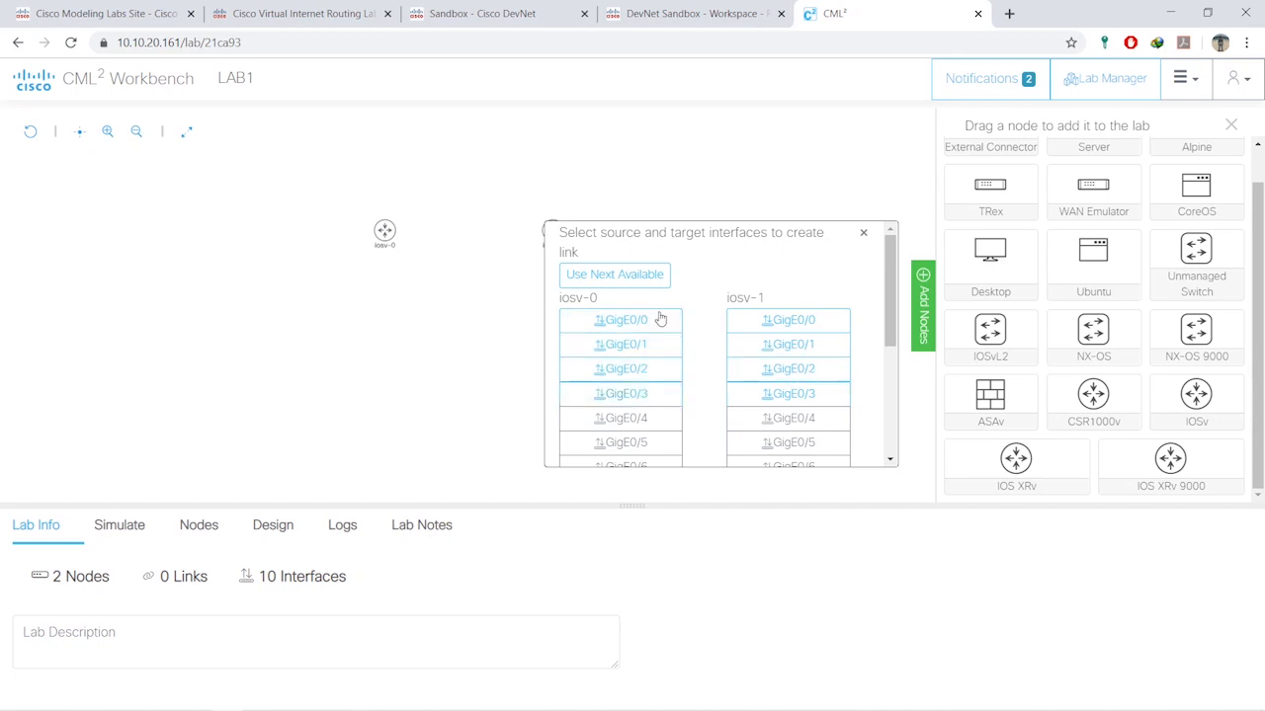
left_click(614, 323)
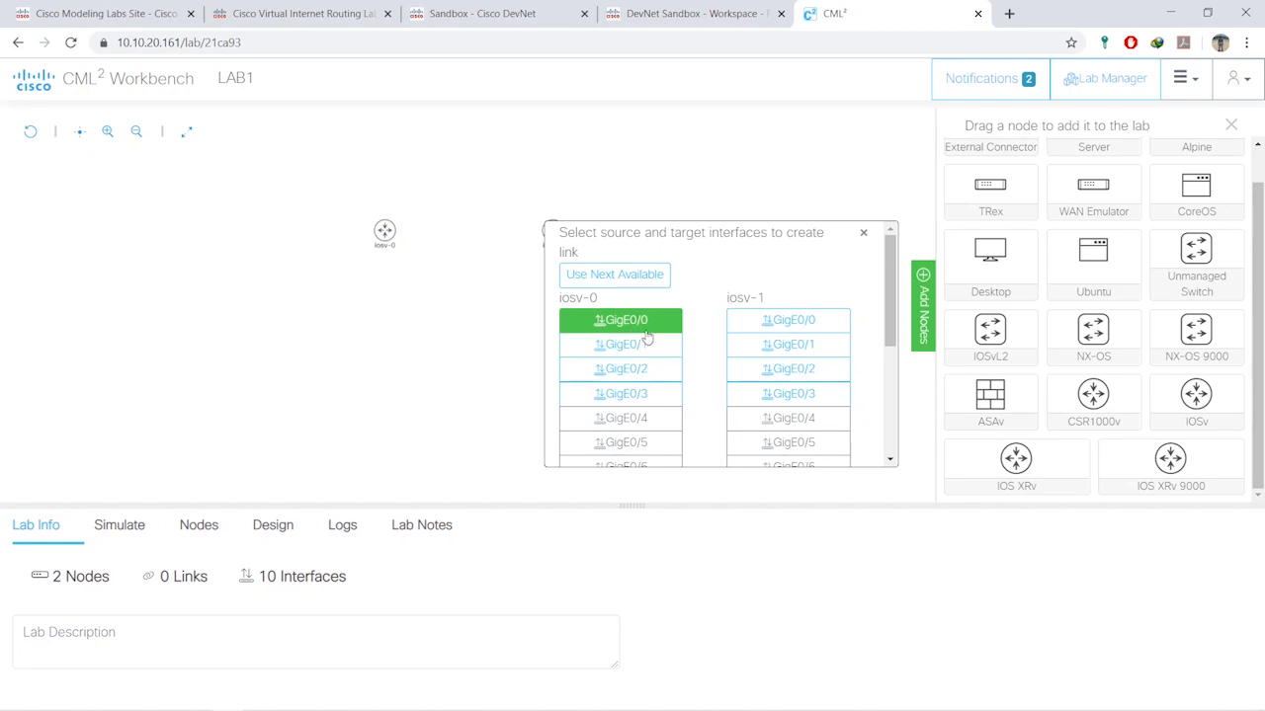
left_click(800, 351)
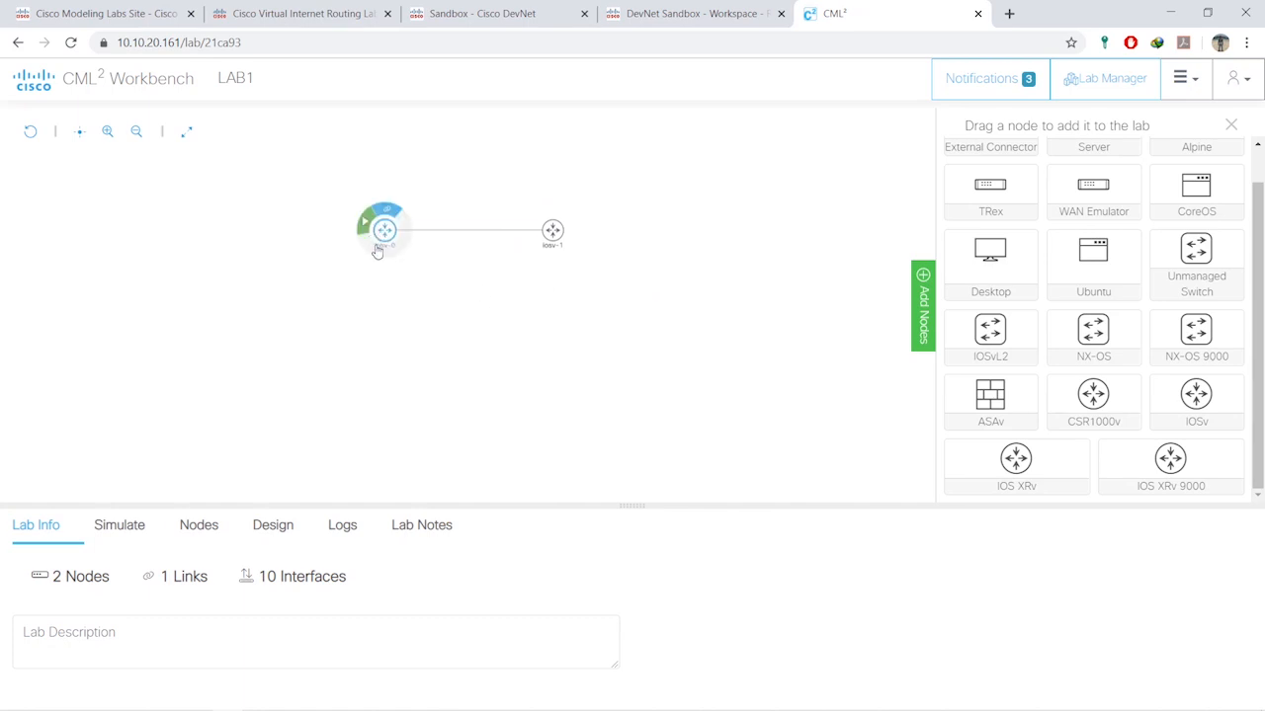
- Start iosv-0 and iosv-1 from their radial menus, then open iosv-0's console
mouse_move(554, 238)
mouse_move(381, 229)
left_click(364, 226)
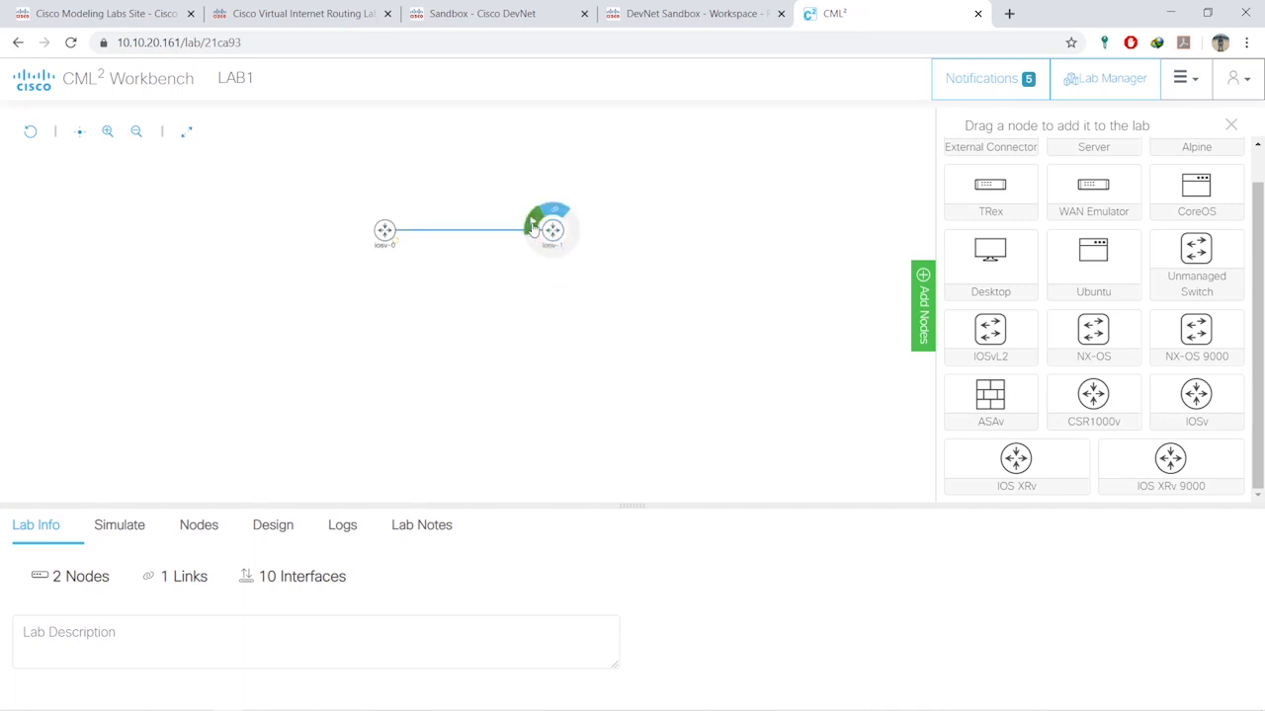
left_click(532, 227)
mouse_move(554, 259)
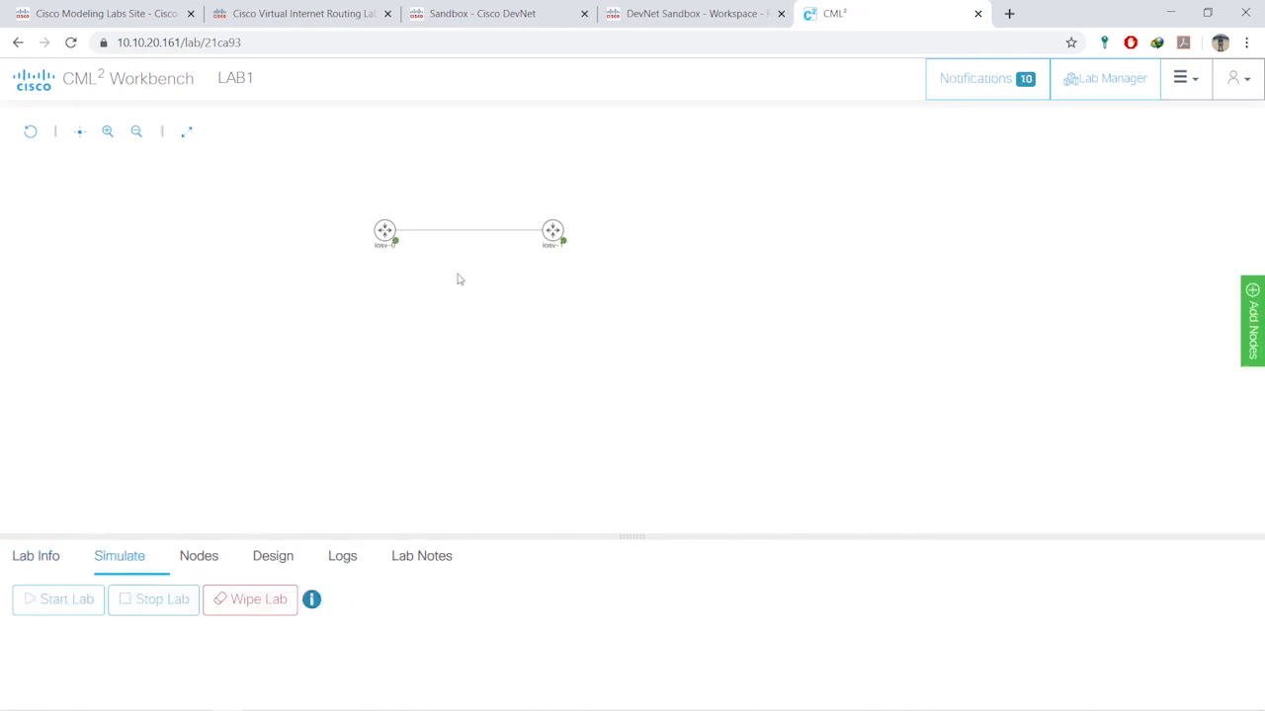
left_click(383, 231)
left_click(387, 237)
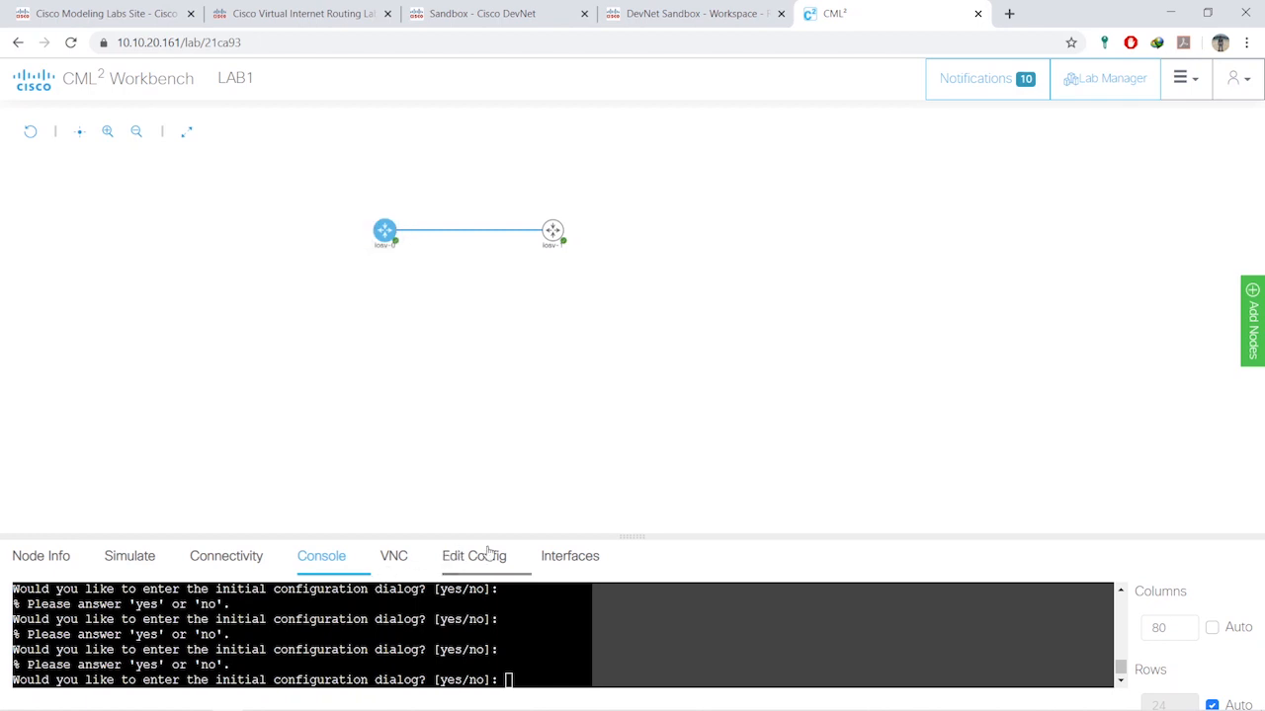
- Enlarge iosv-0's console to watch it boot to Router>, then view its connection to iosv-1
left_click_drag(629, 536, 629, 351)
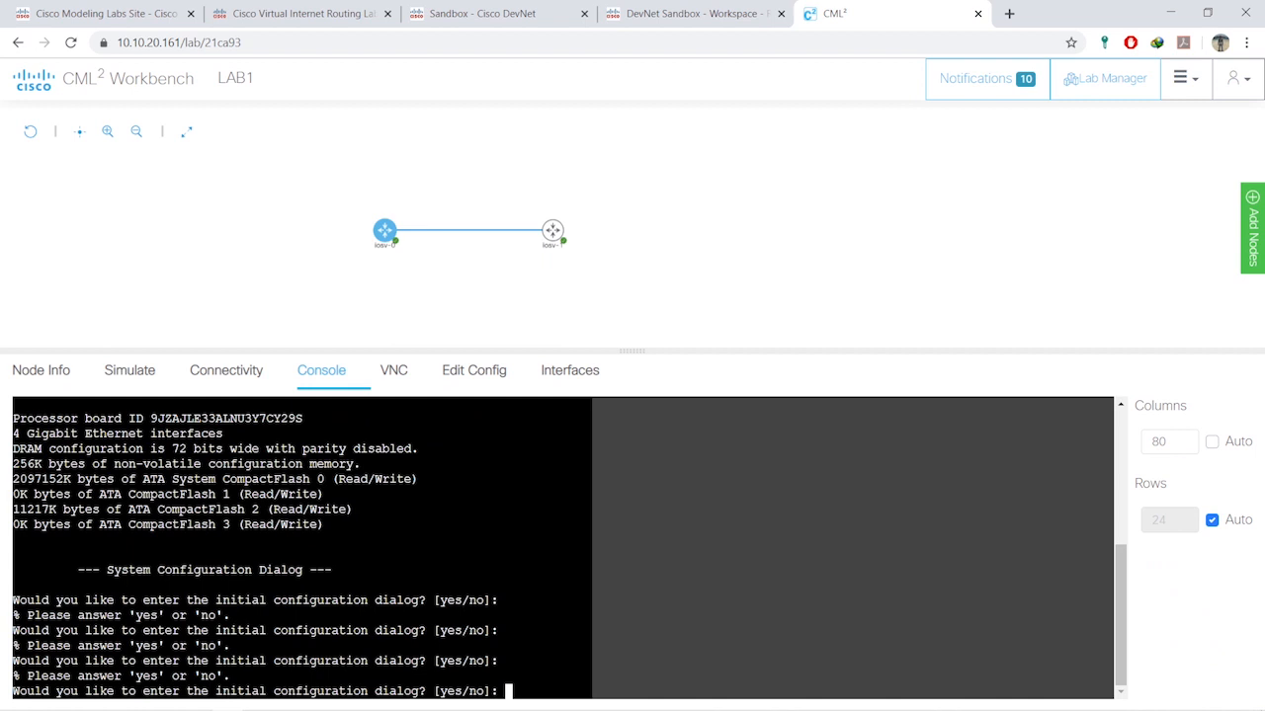
left_click(550, 231)
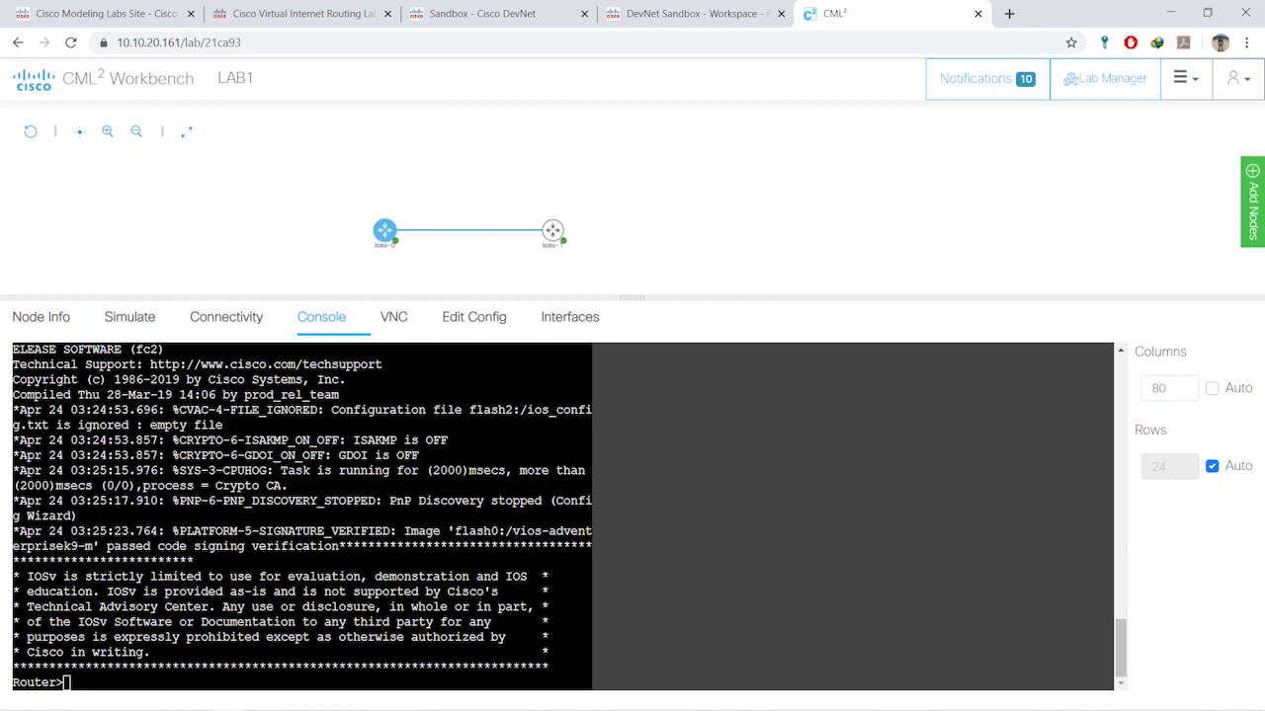
left_click(226, 318)
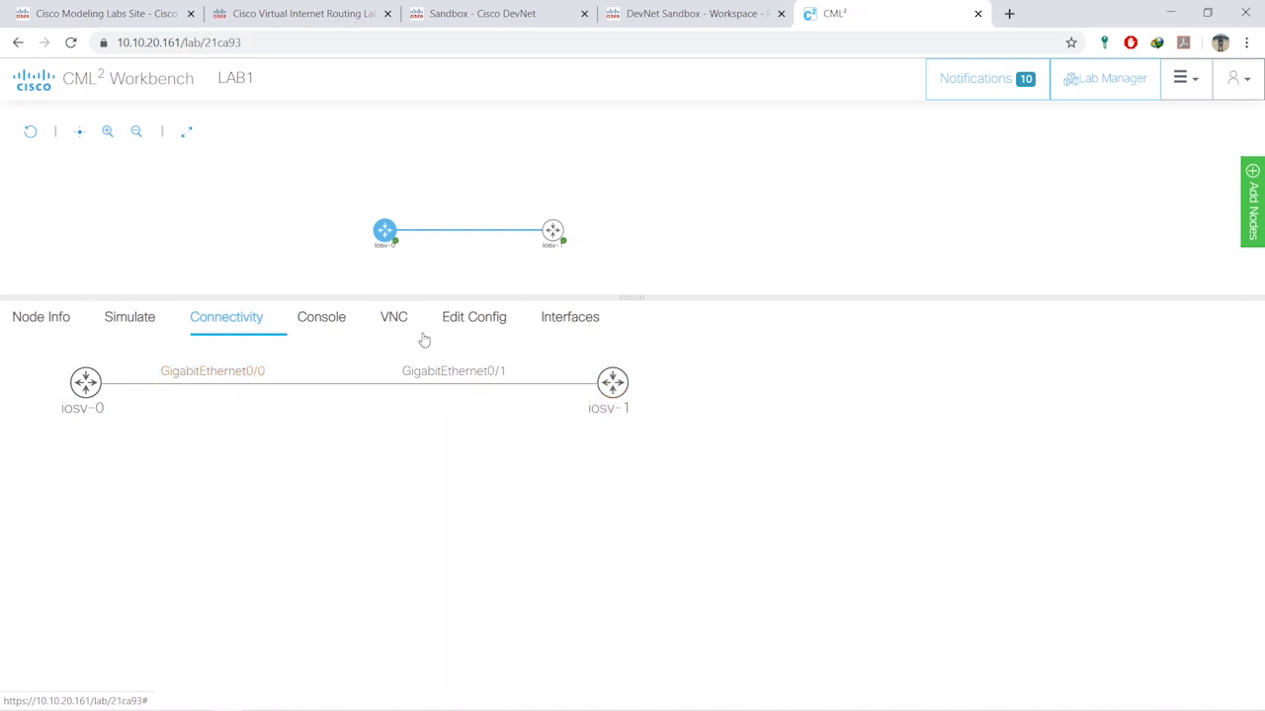
left_click(386, 233)
- In iosv-0's console, enter EN and CONF T, then configure interface G0/0
left_click(404, 225)
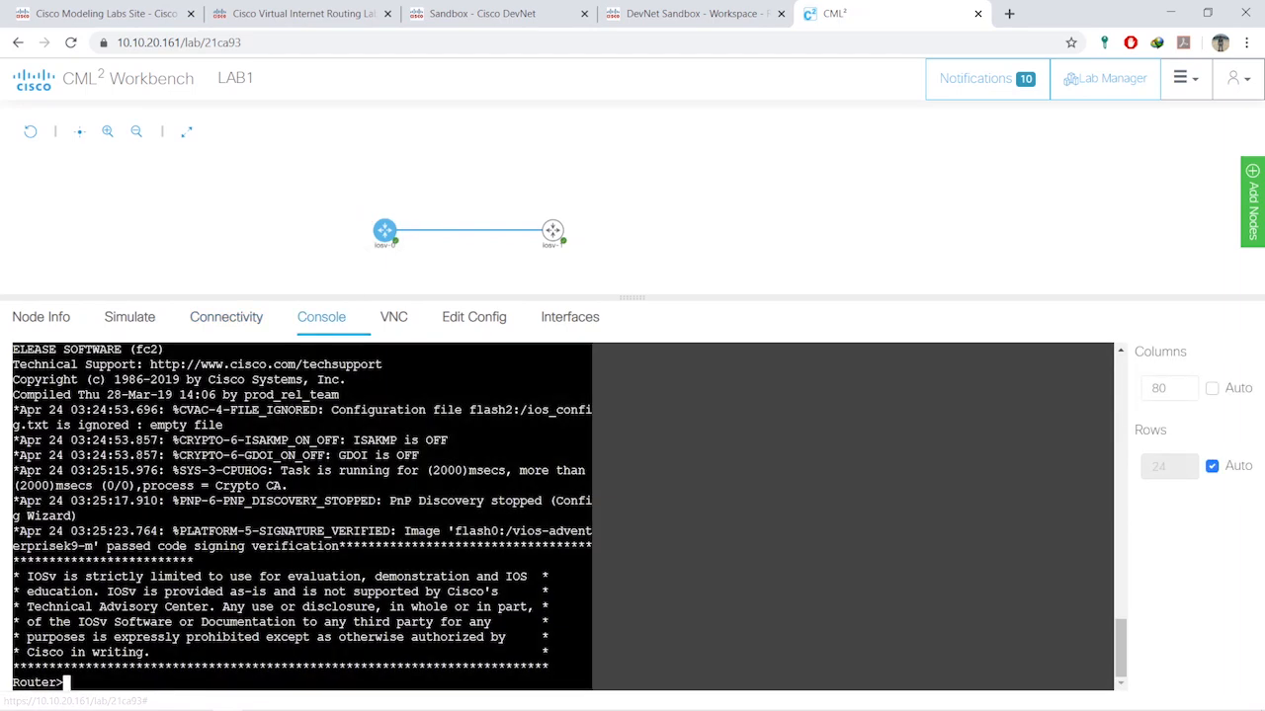
type("EN")
key("Return")
type("CONF T")
key("Return")
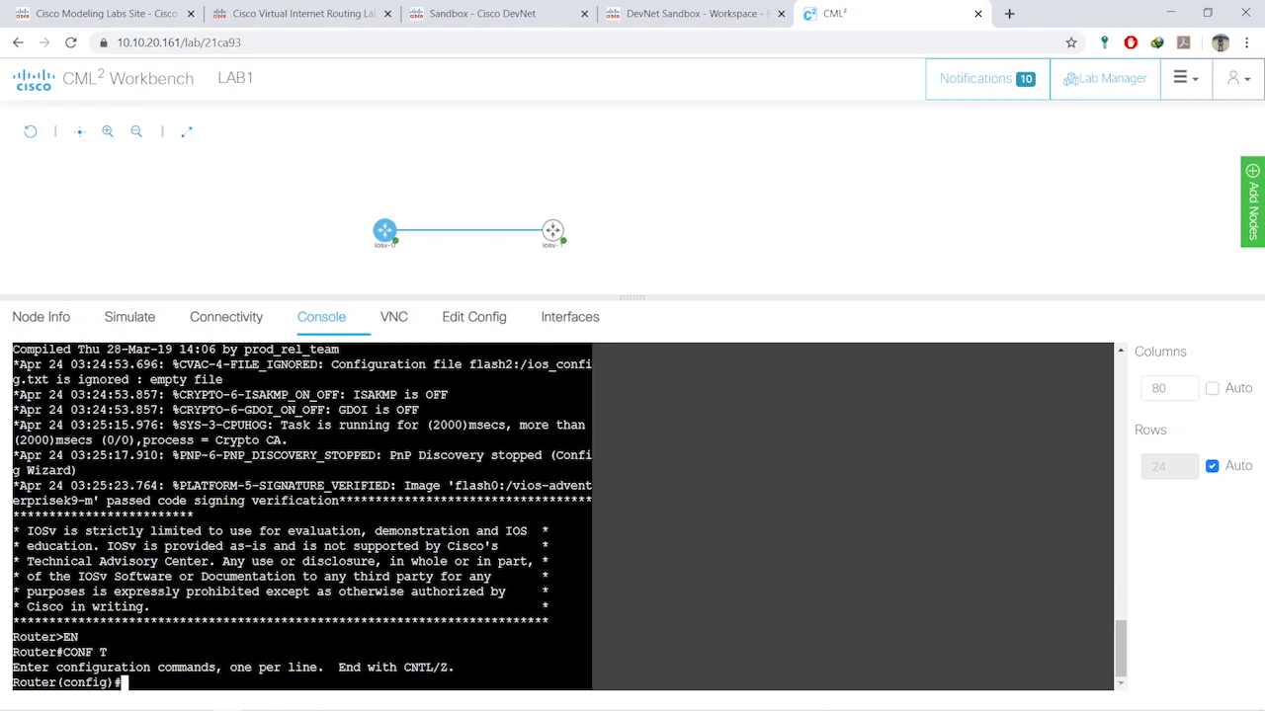
type("INT G0/0")
key("Return")
- Assign 12.12.12.1 255.255.255.0 to G0/0 and enter NO SH
type("IP ADD")
key("Tab")
type("12.12.12.1/24")
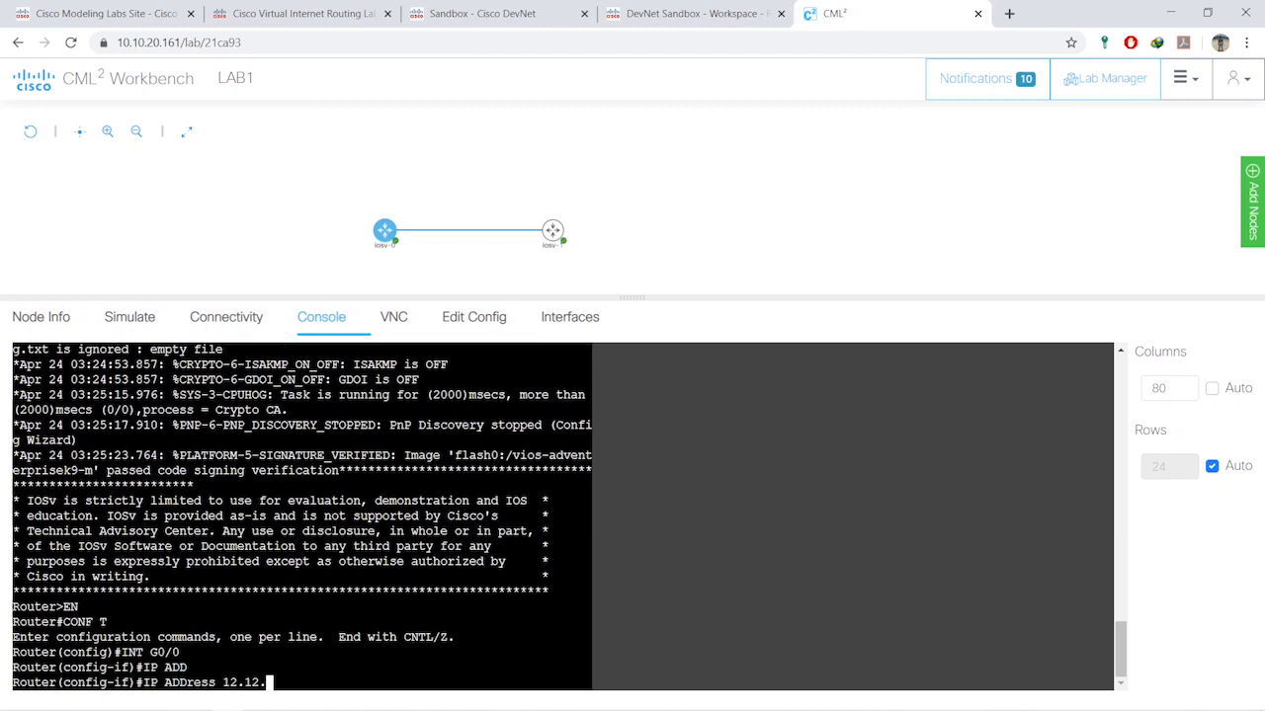
key("BackSpace")
key("BackSpace")
key("BackSpace")
type("255.255.255.0")
key("Return")
type("NO SH")
key("Return")
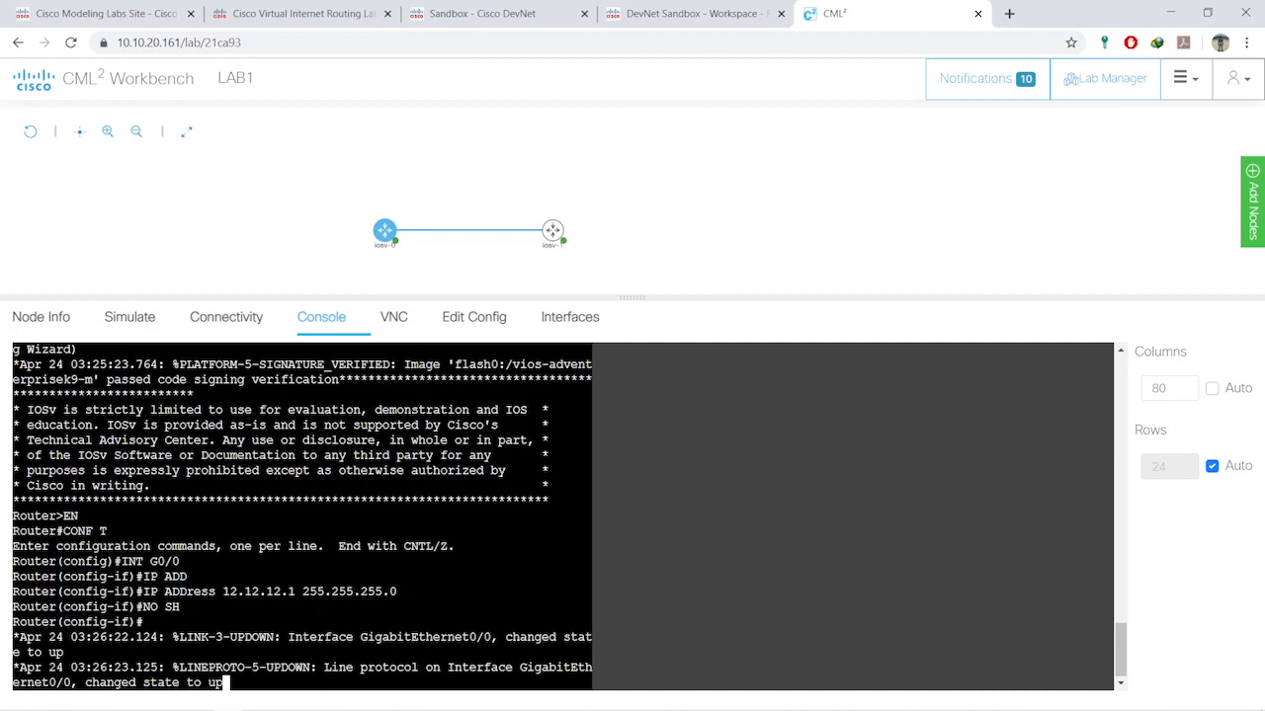
left_click_drag(193, 561, 331, 591)
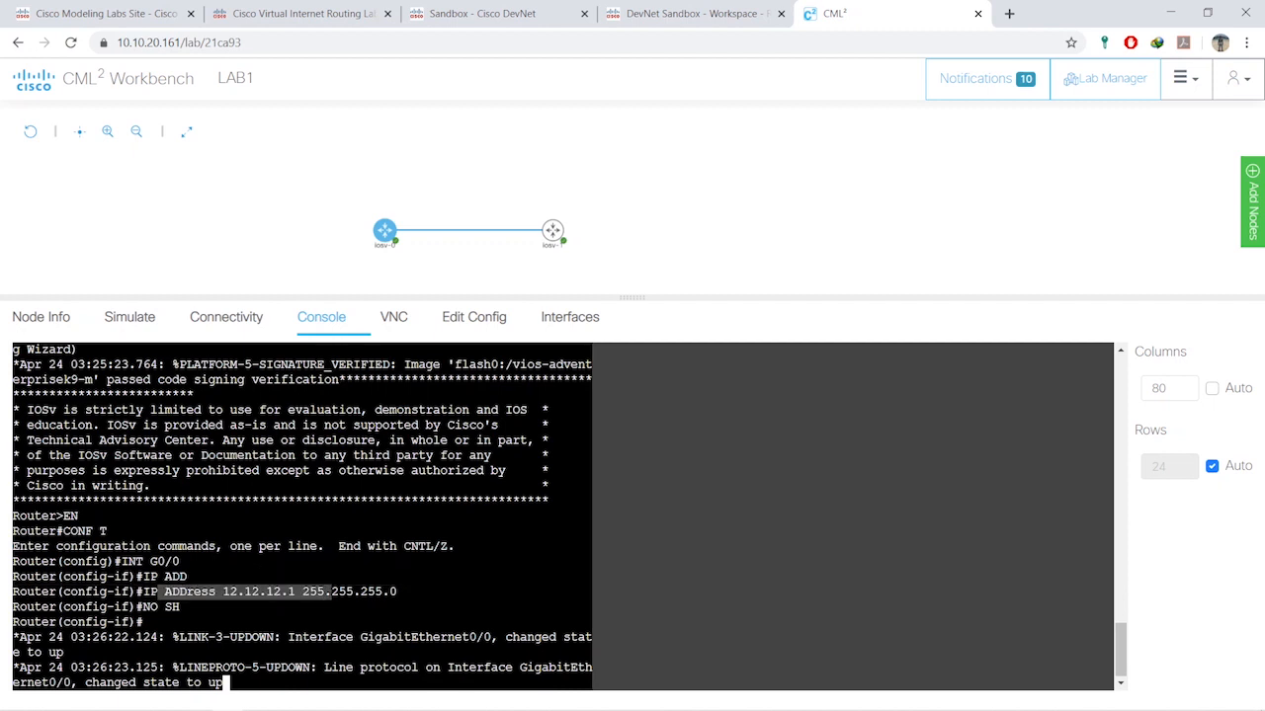
left_click(332, 593)
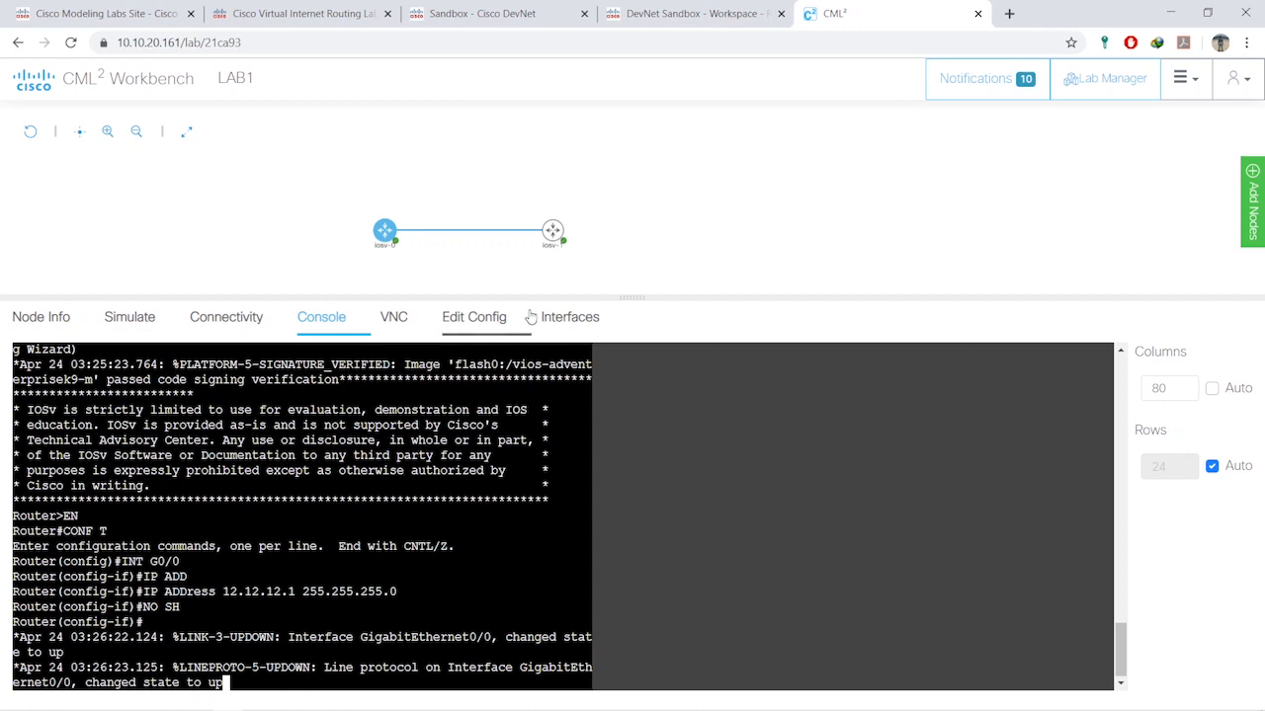
- Switch to iosv-1's console, enter EN and CONF T, then configure interface G0/1
left_click(552, 230)
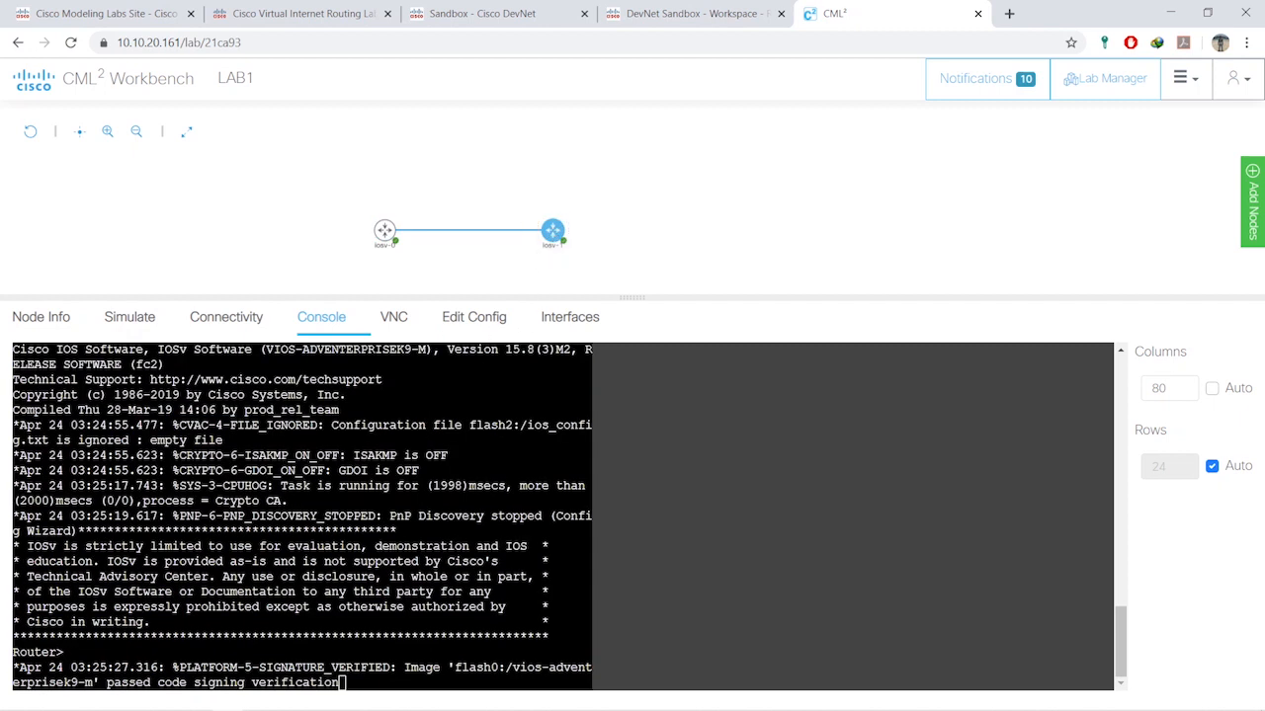
key("Return")
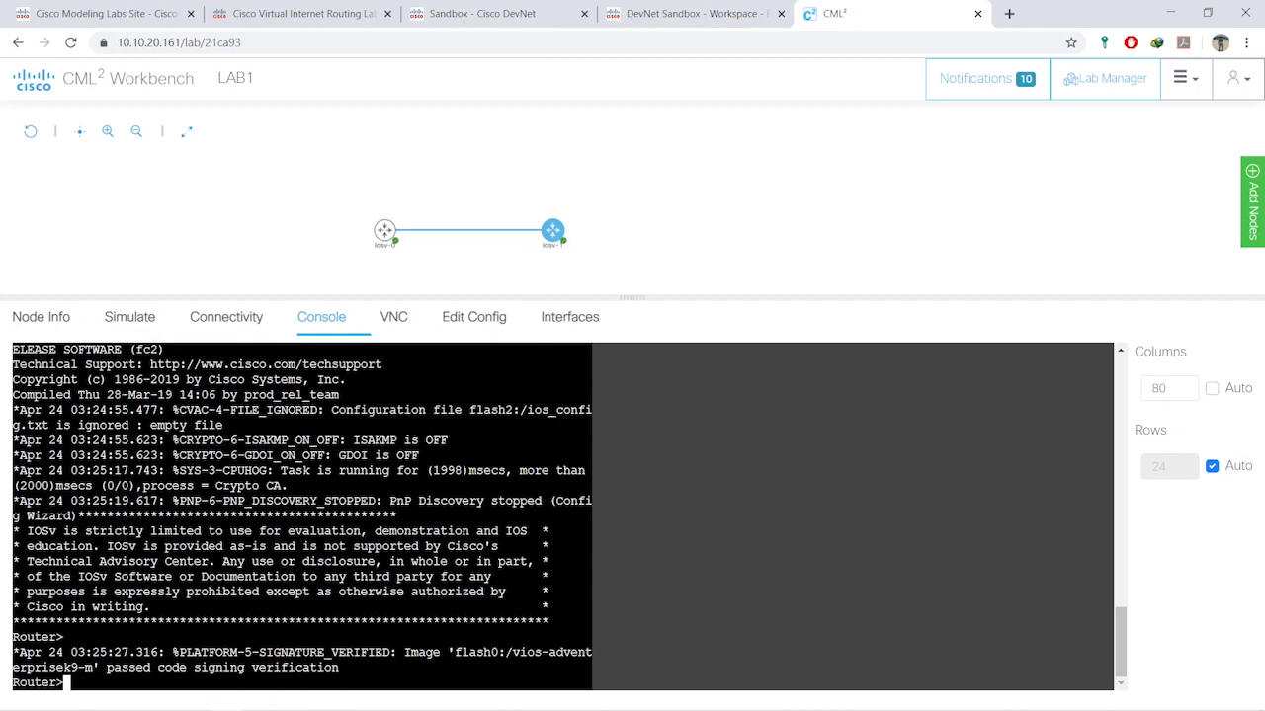
type("EN")
key("Return")
type("CONF T")
key("Return")
type("INT G0/1")
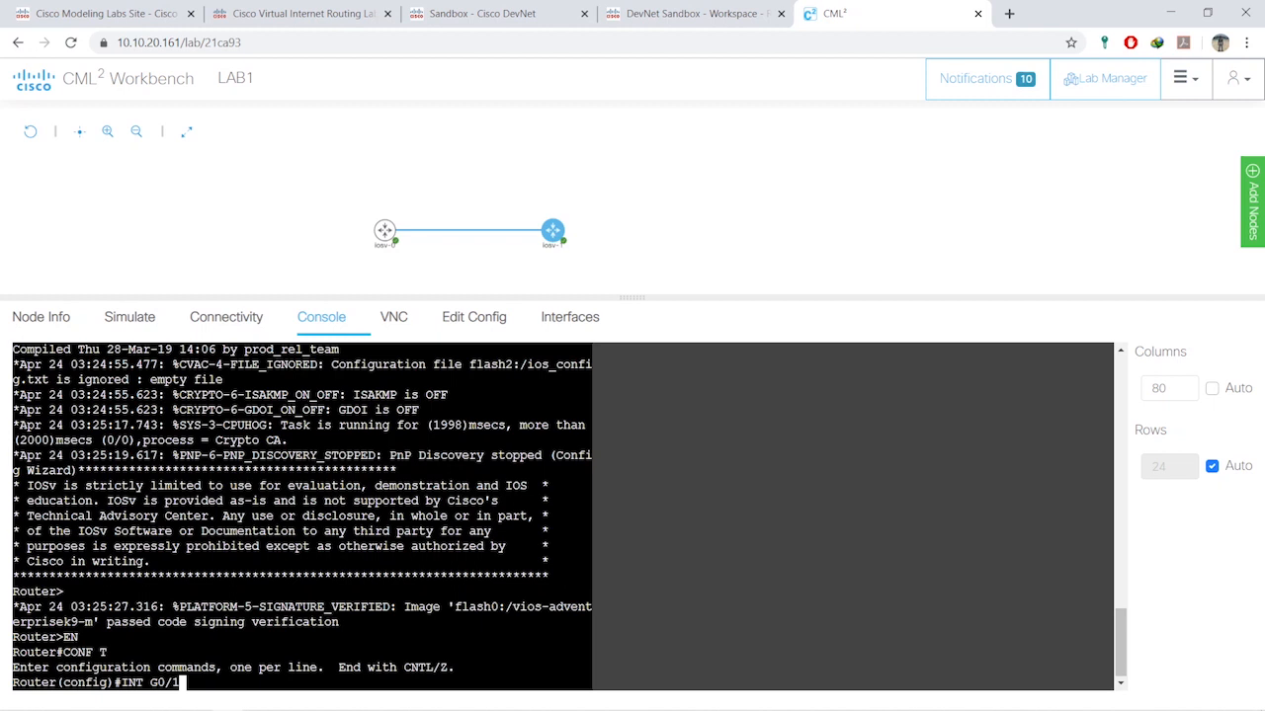
key("Return")
- Assign 12.12.12.2 255.255.255.0 to G0/1 and enable it with NO SH
type("IP ADD")
key("Tab")
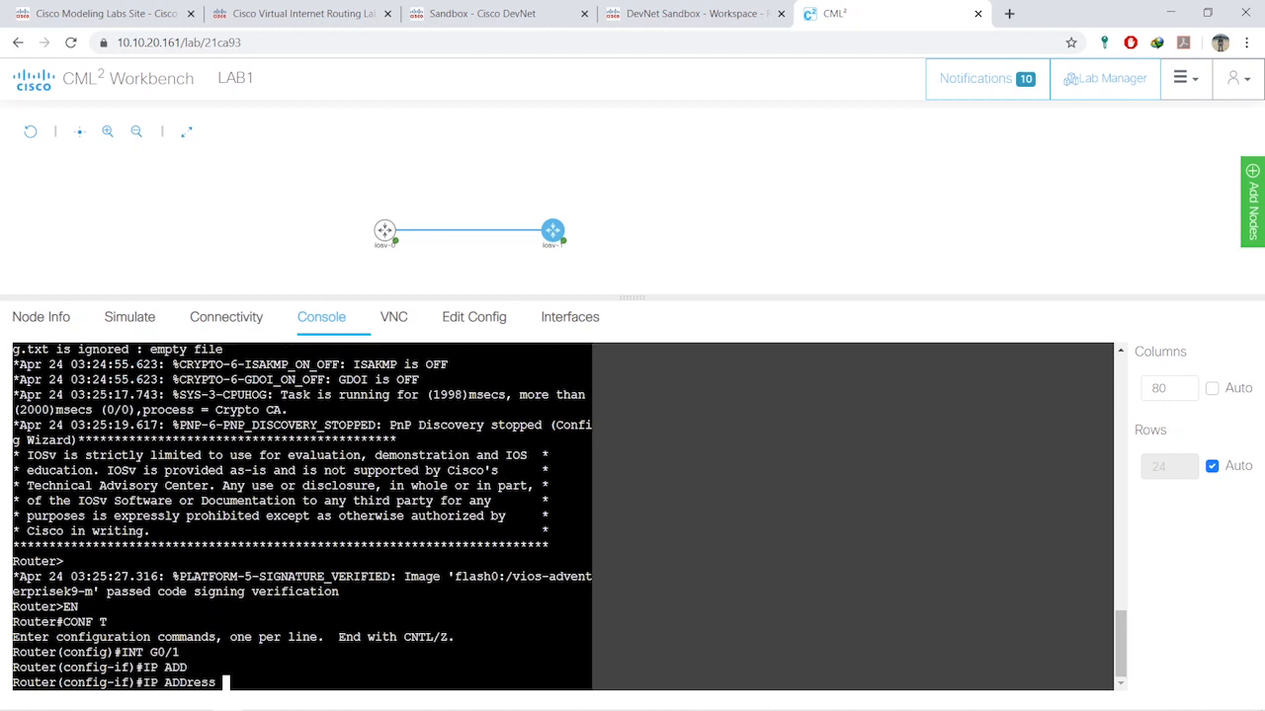
type("12.12.12.2 255.255.255.0")
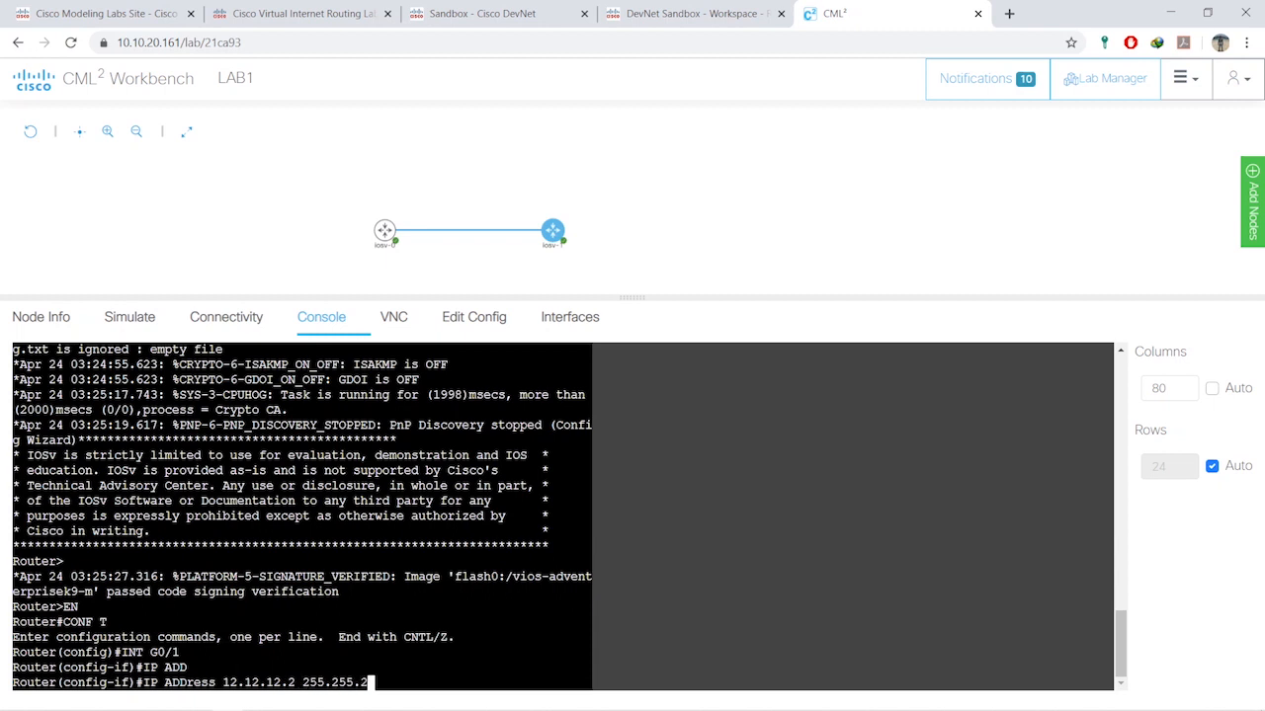
key("Return")
type("NO SH")
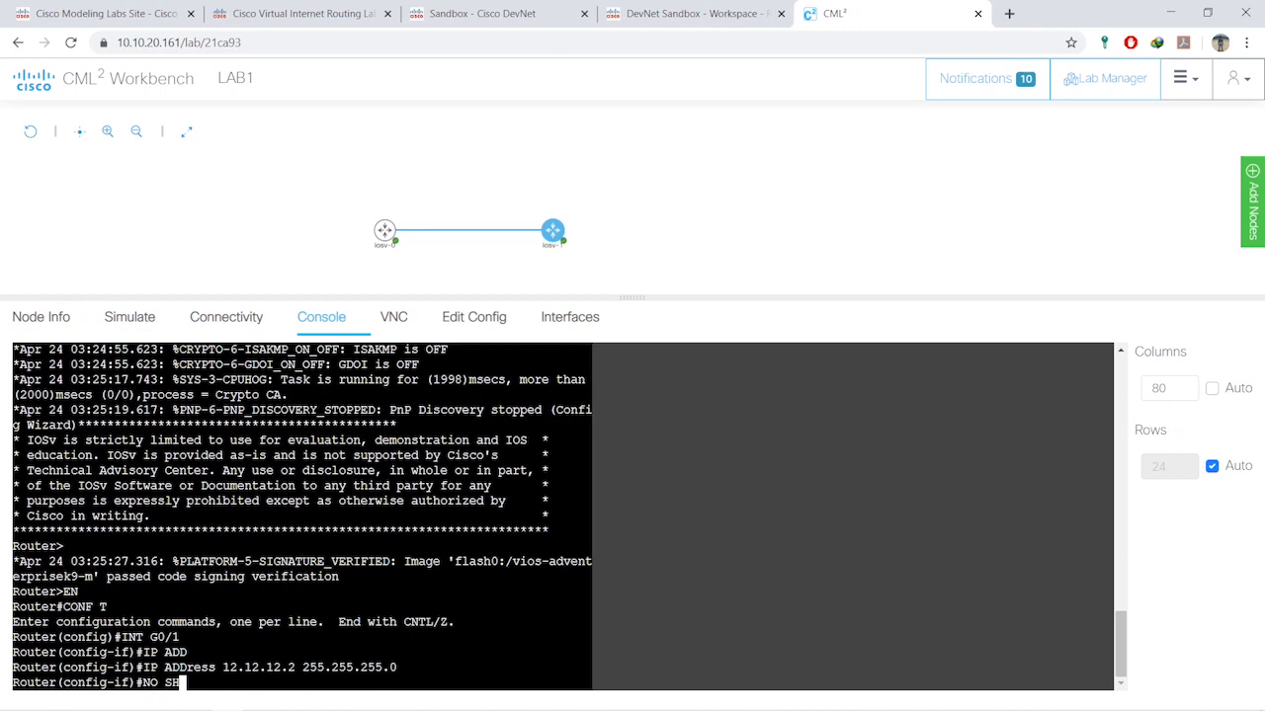
key("Return")
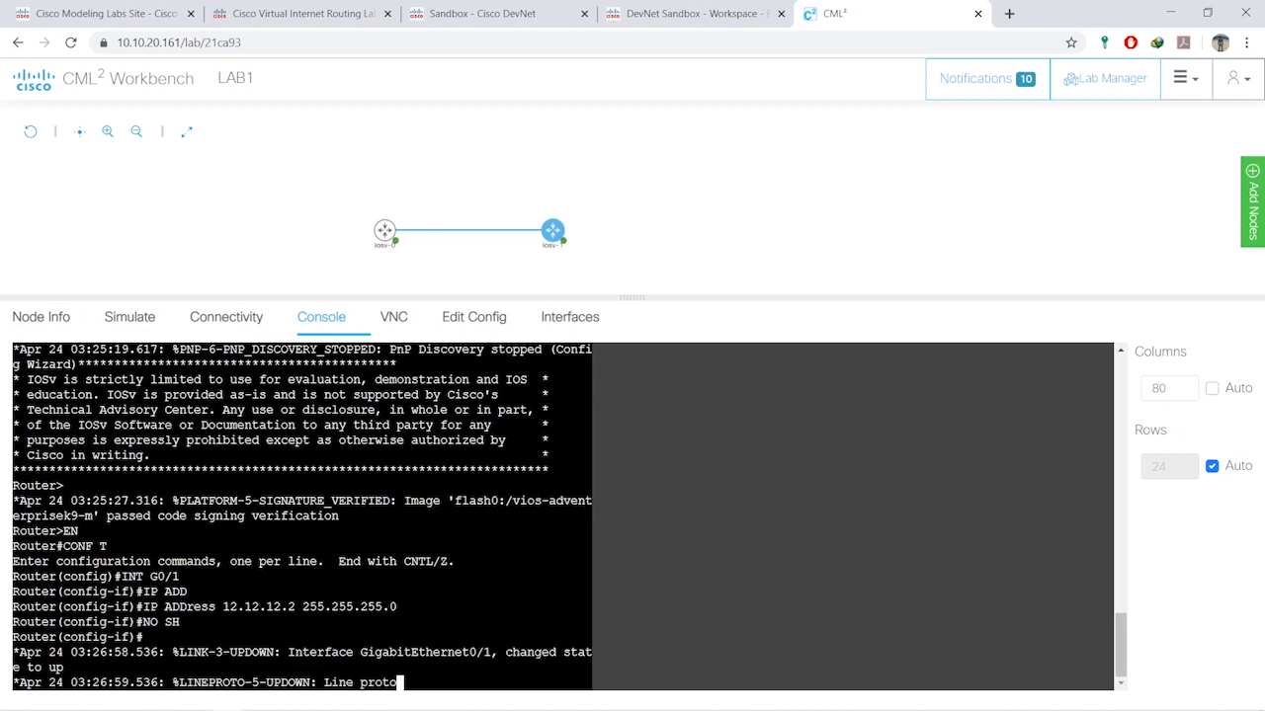
- Type DO PING 12.12.12.1 at a fresh prompt on iosv-1
key("Return")
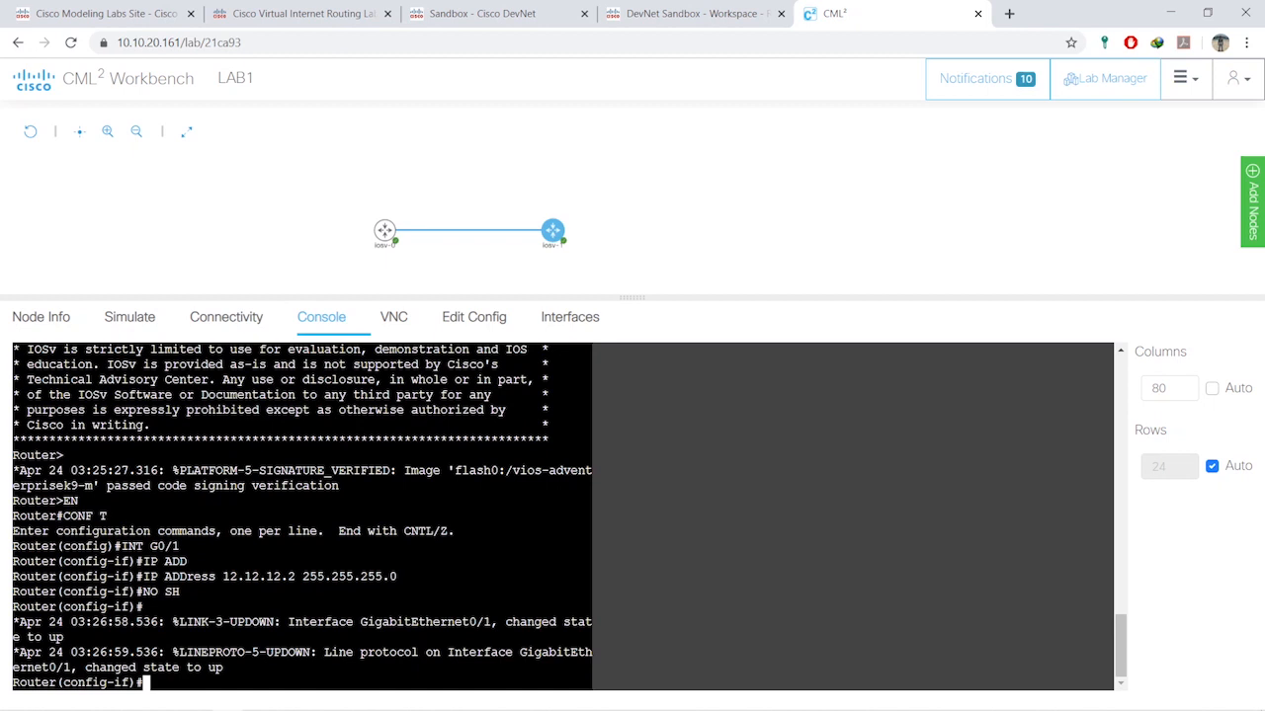
key("Return")
key("Return")
type("DO PING")
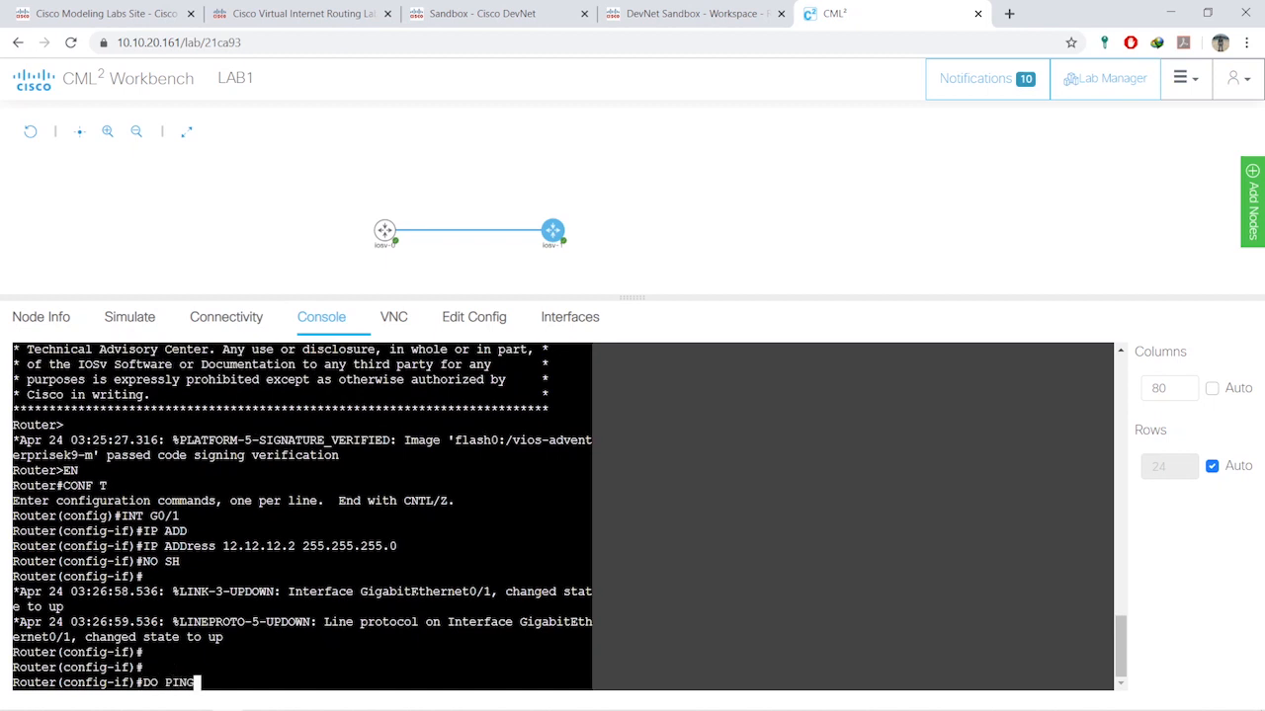
type(" 12.12.12.1")
- Run the ping to 12.12.12.1 (80 percent, 4/5), then shrink the console and show Add Nodes
key("Return")
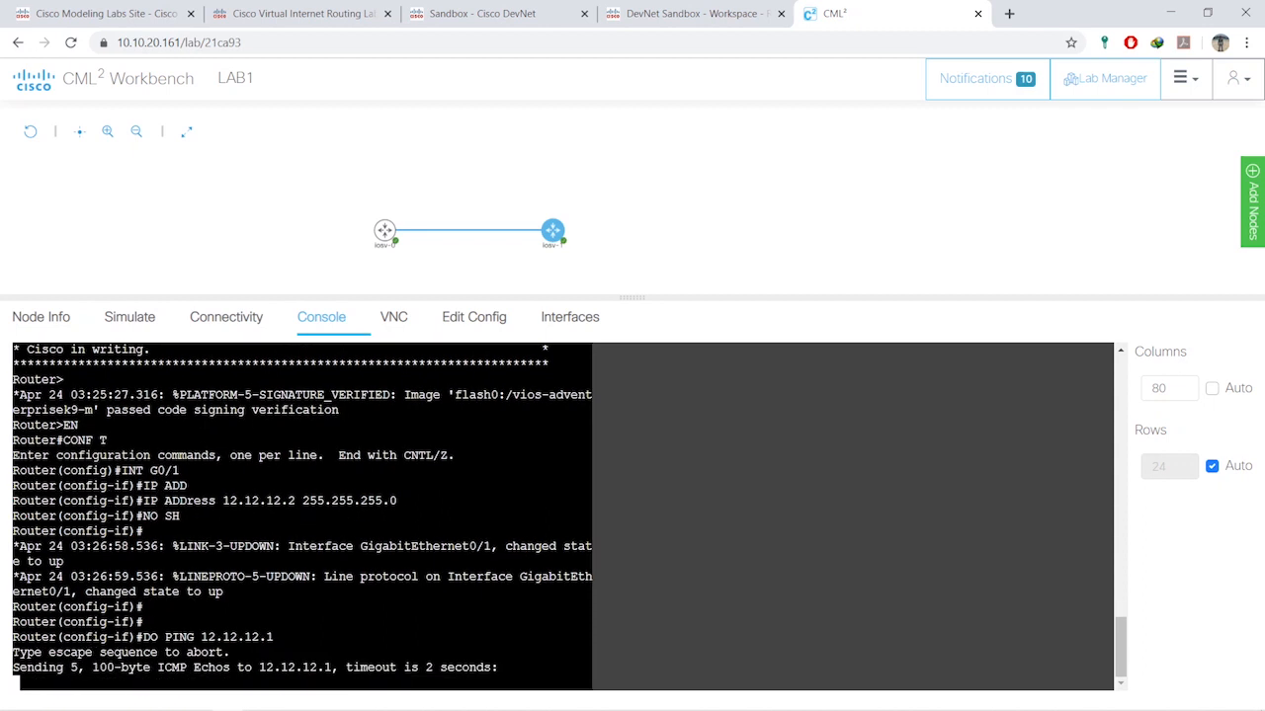
left_click_drag(43, 653, 69, 638)
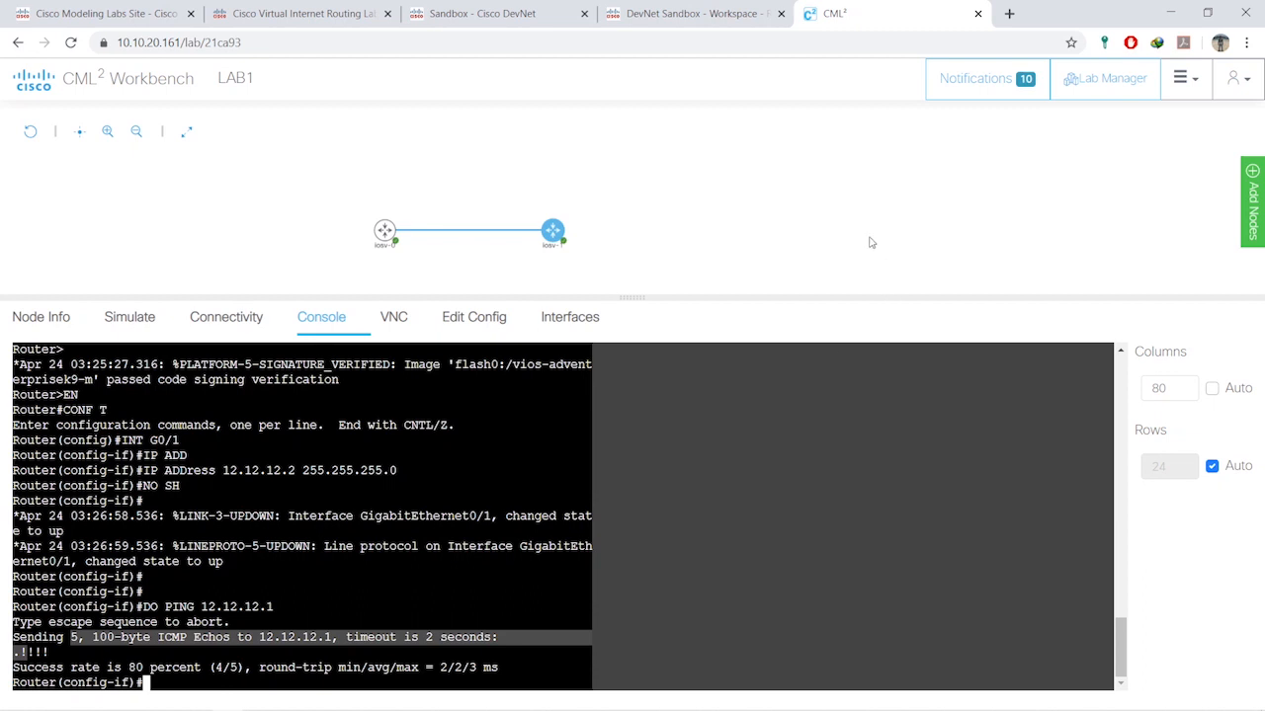
left_click_drag(637, 297, 637, 471)
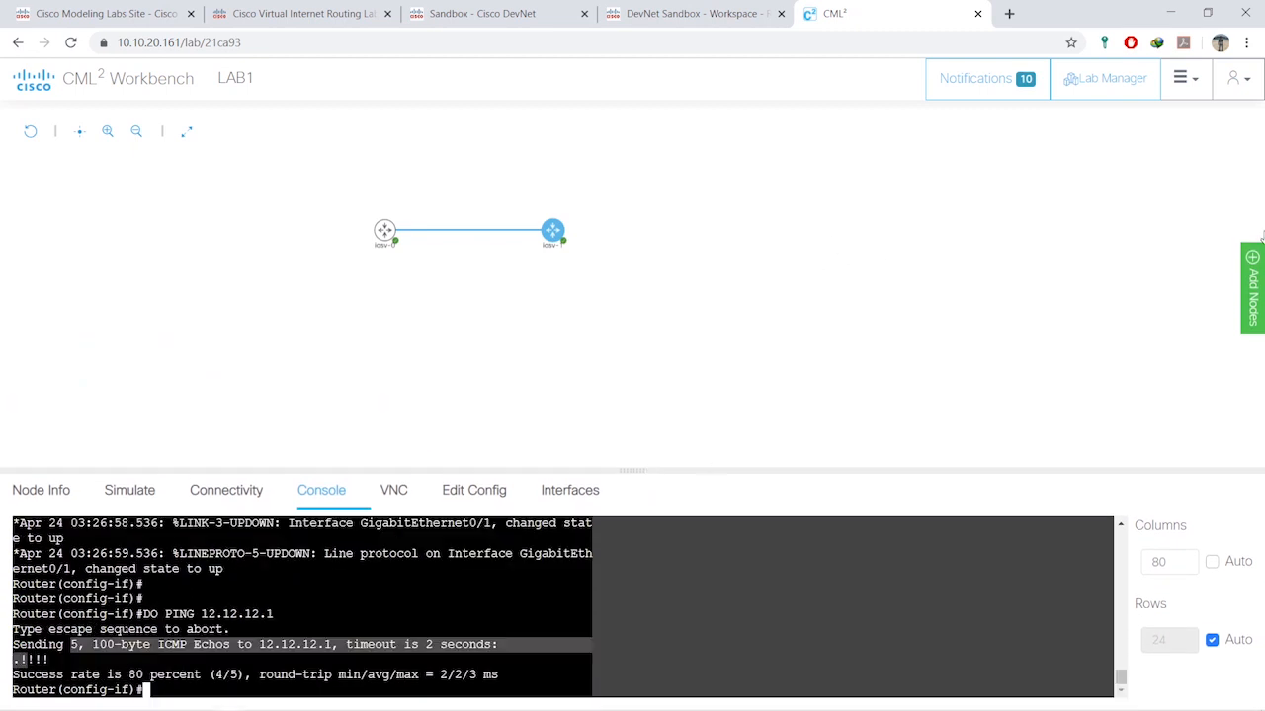
left_click(1252, 285)
scroll(1150, 307, "down", 2)
scroll(1150, 308, "up", 1)
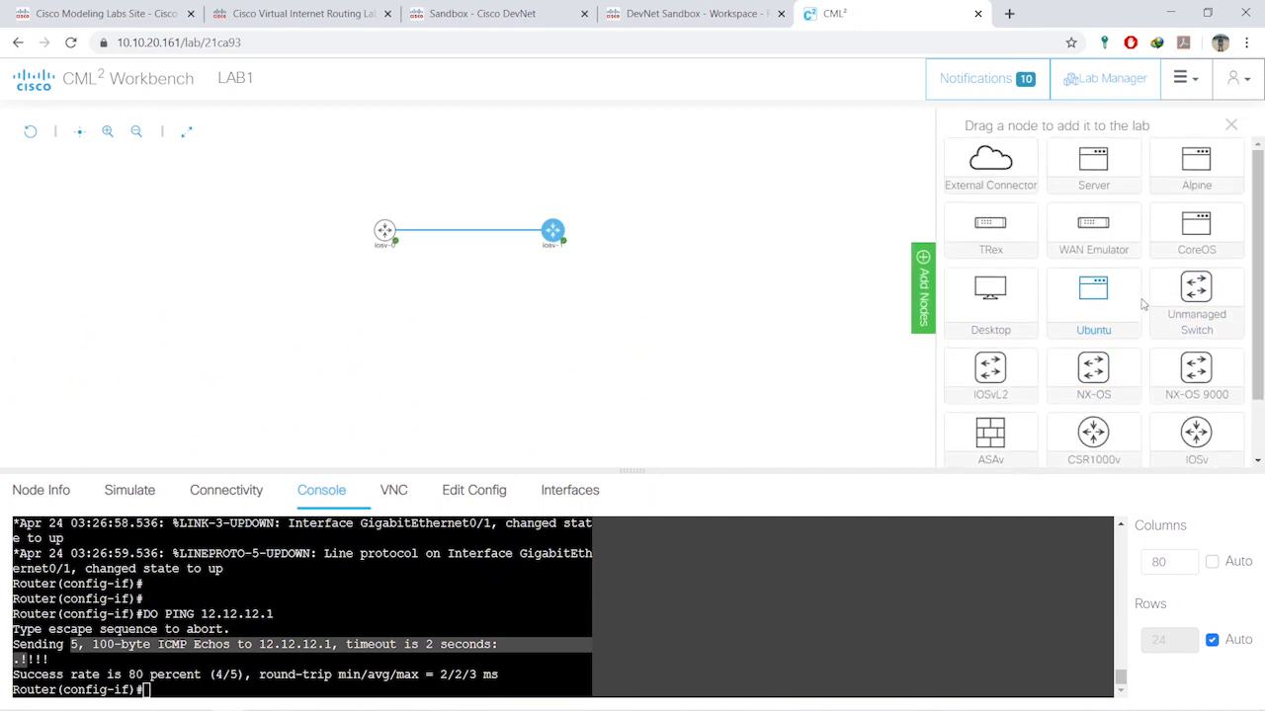